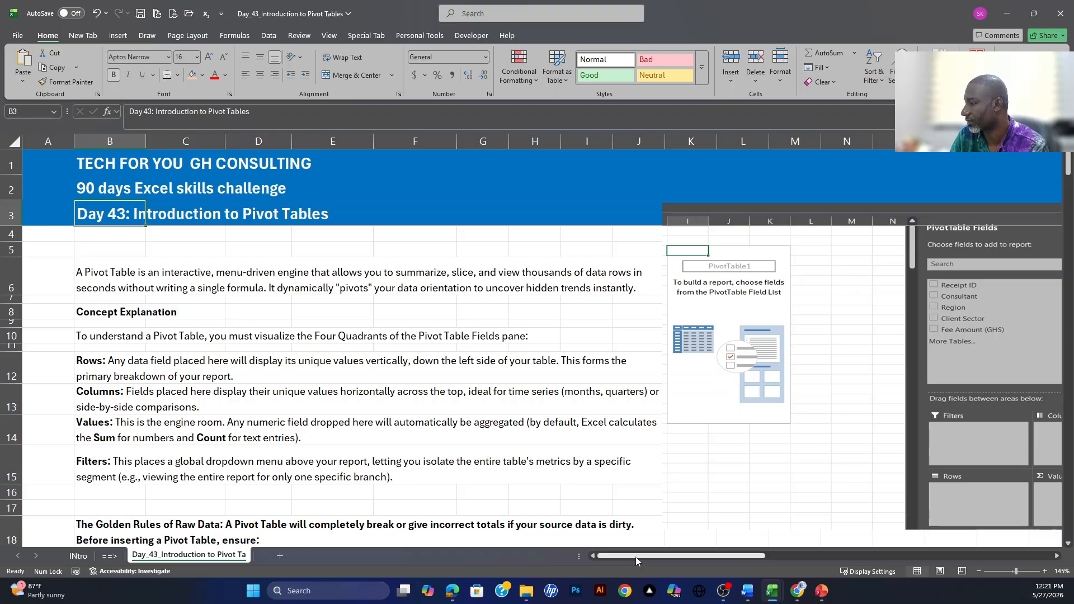
- Move the PivotTable Fields picture slightly right and down beside the concept explanation text
{"action": "left_click_drag", "start_coordinate": [636, 556], "coordinate": [711, 556]}
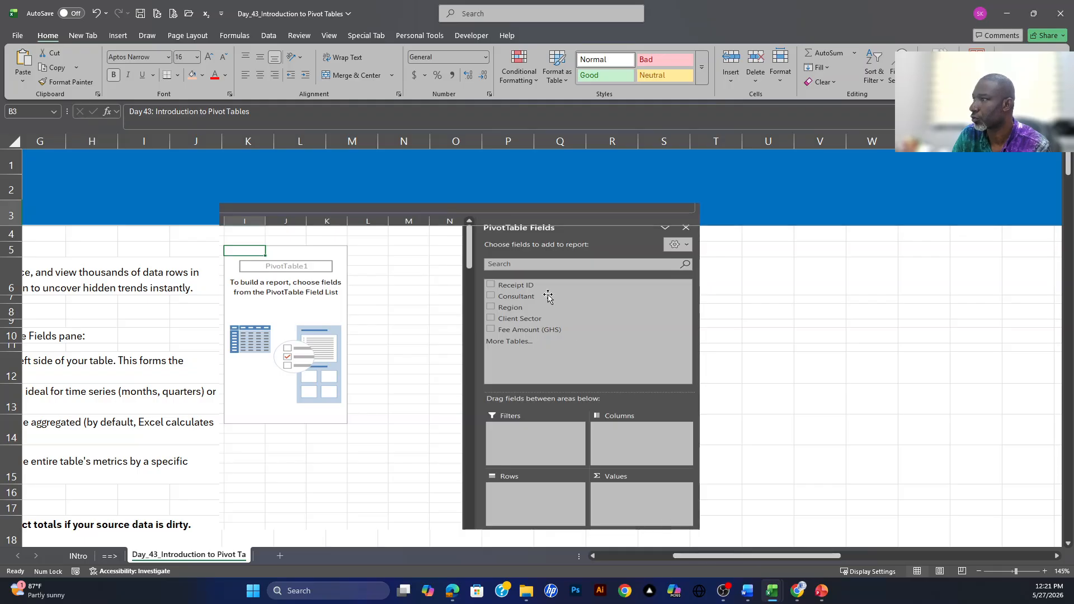
{"action": "left_click_drag", "start_coordinate": [526, 218], "coordinate": [558, 229]}
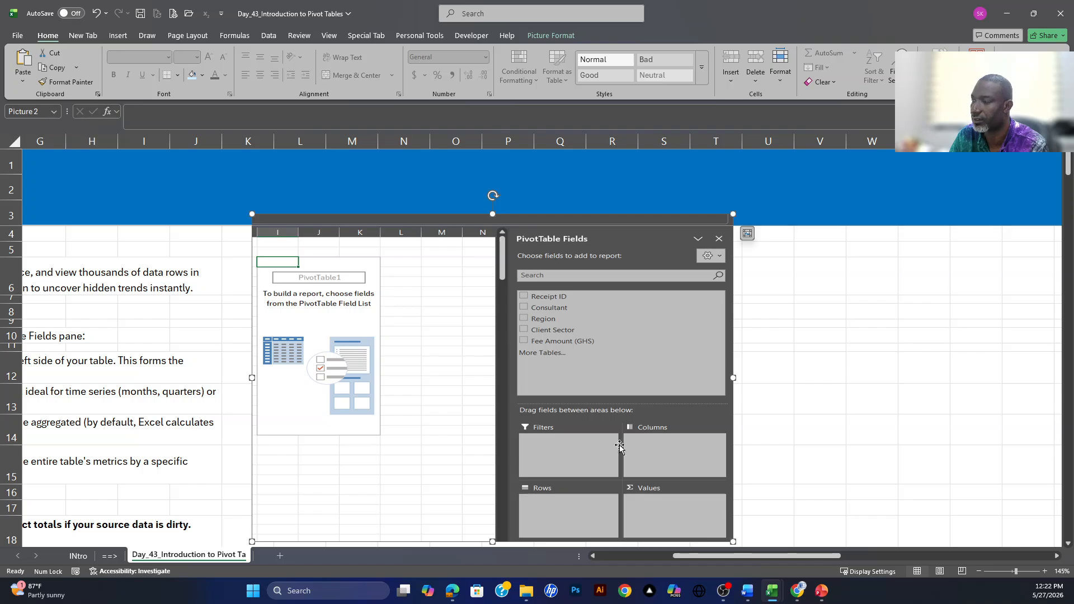
- Compare the Rows, Columns, Values and Filters explanations with the matching areas in the PivotTable Fields picture
{"action": "left_click_drag", "start_coordinate": [690, 558], "coordinate": [614, 557]}
{"action": "scroll", "coordinate": [387, 403], "scroll_direction": "down", "scroll_amount": 1}
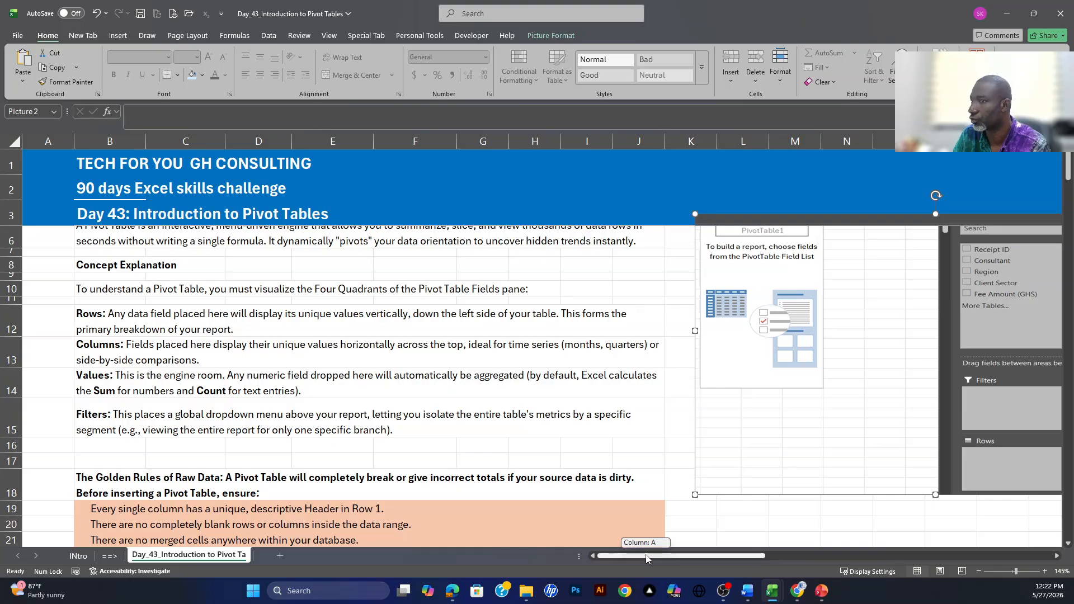
{"action": "scroll", "coordinate": [643, 541], "scroll_direction": "right", "scroll_amount": 3}
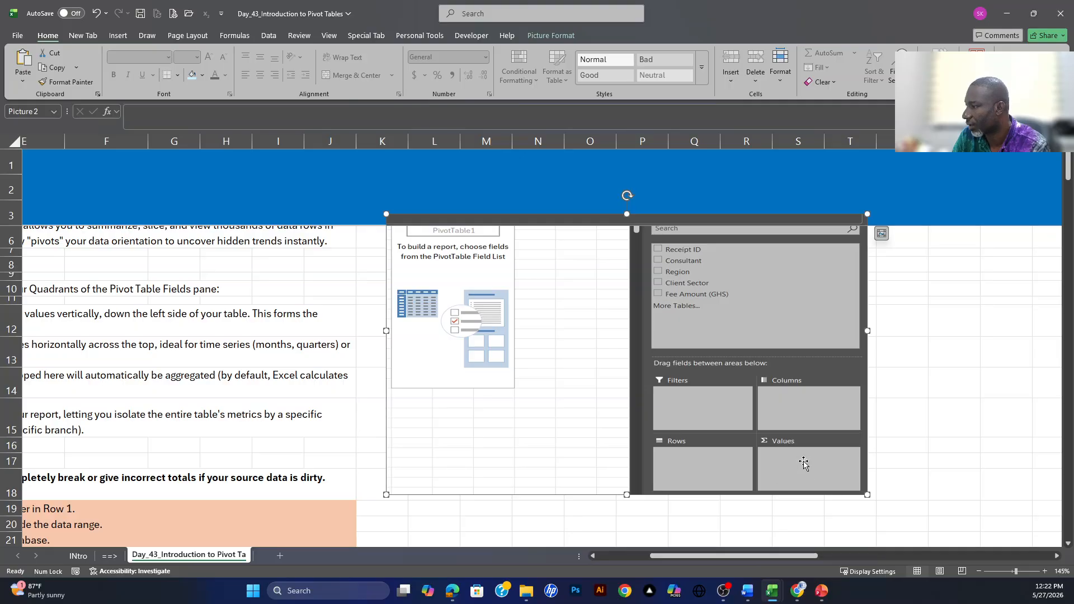
{"action": "left_click_drag", "start_coordinate": [661, 556], "coordinate": [599, 555]}
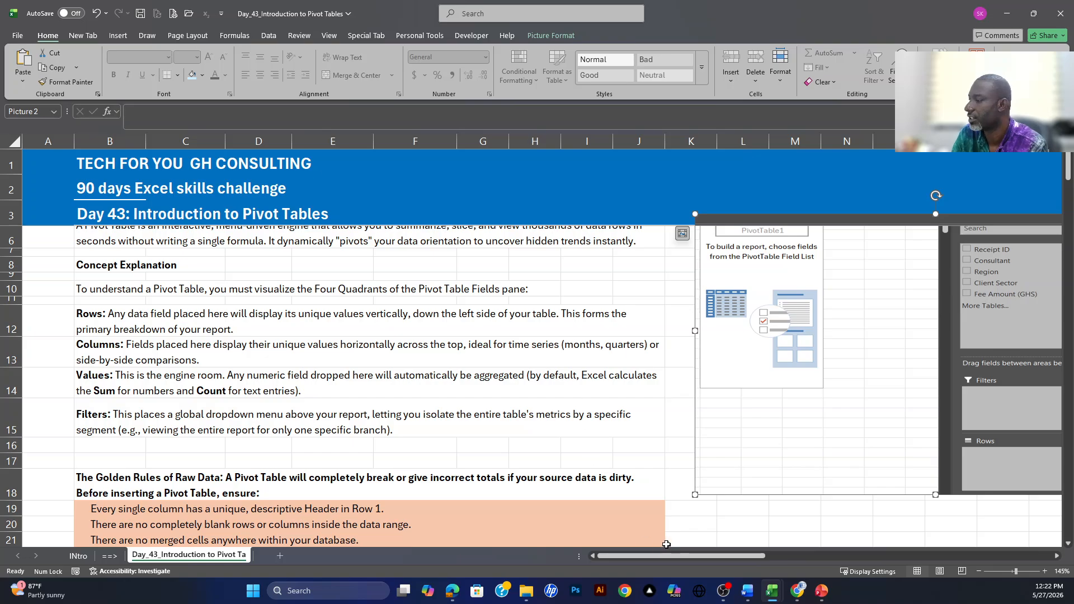
{"action": "left_click_drag", "start_coordinate": [666, 555], "coordinate": [775, 556]}
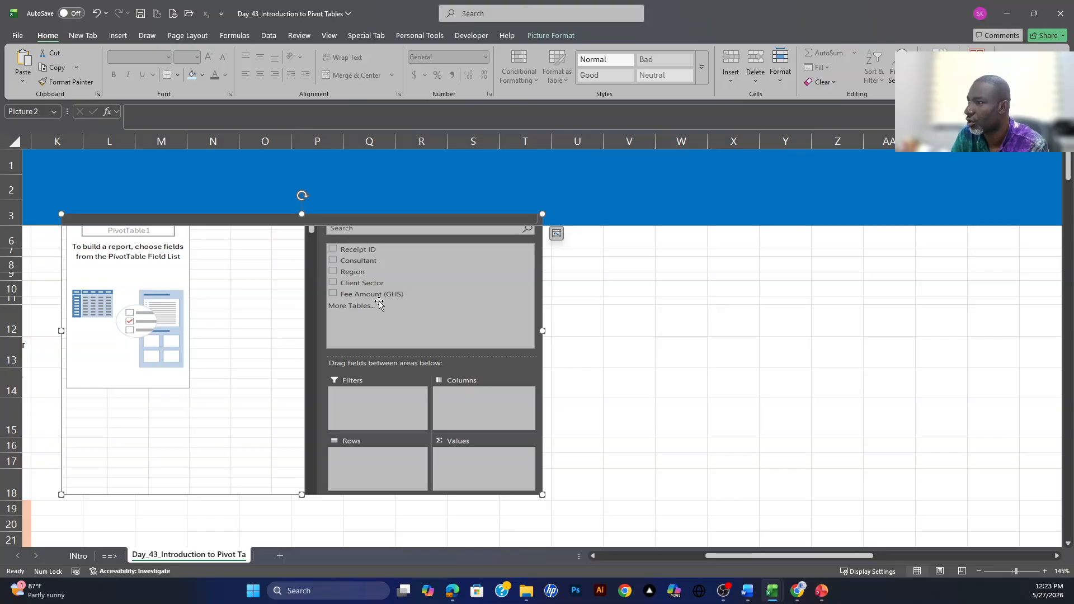
{"action": "scroll", "coordinate": [378, 304], "scroll_direction": "up", "scroll_amount": 1}
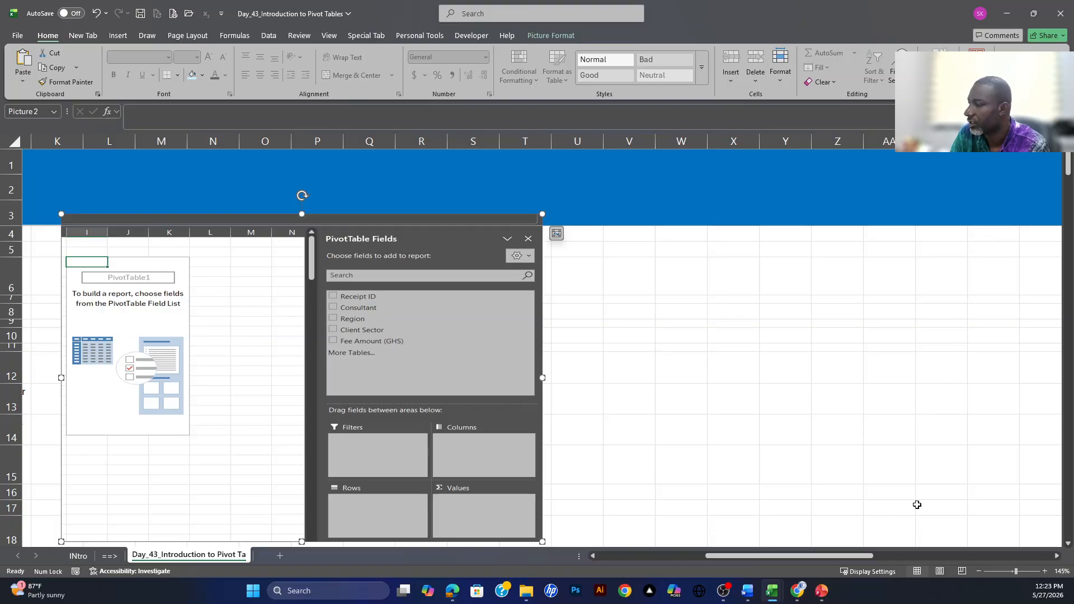
{"action": "left_click_drag", "start_coordinate": [800, 556], "coordinate": [674, 559]}
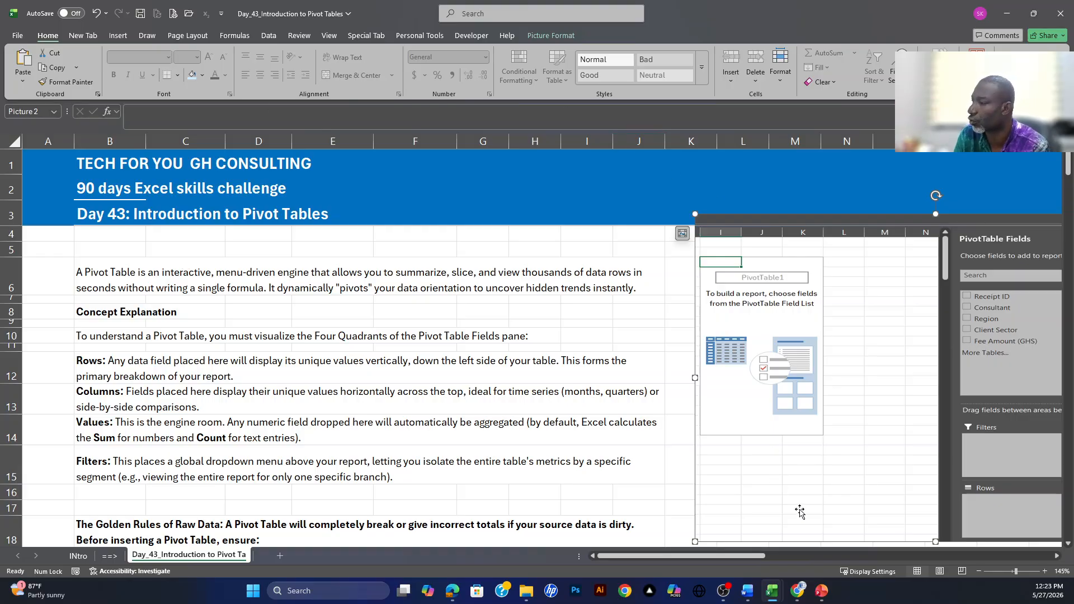
{"action": "left_click_drag", "start_coordinate": [708, 555], "coordinate": [787, 557]}
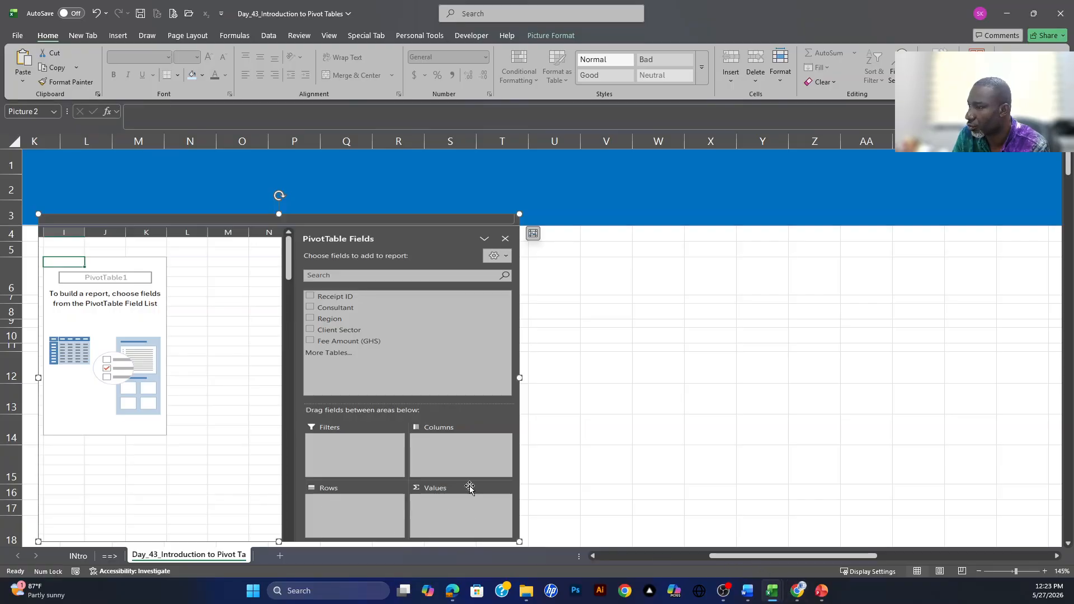
{"action": "scroll", "coordinate": [727, 542], "scroll_direction": "left", "scroll_amount": 3}
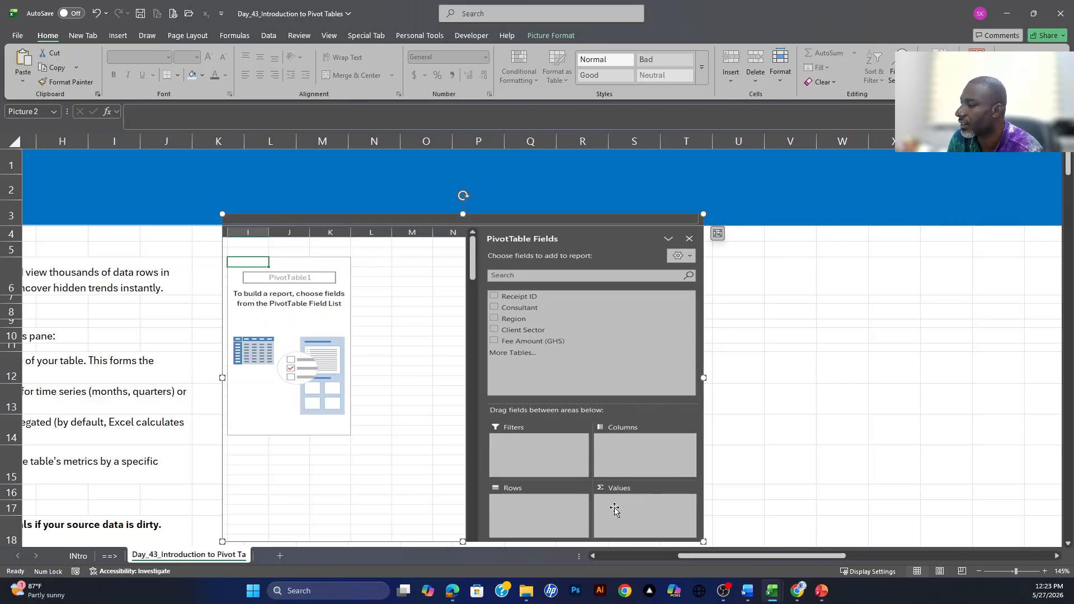
{"action": "mouse_move", "coordinate": [682, 553]}
{"action": "left_mouse_down"}
{"action": "mouse_move", "coordinate": [599, 555]}
{"action": "mouse_move", "coordinate": [690, 572]}
{"action": "left_mouse_up"}
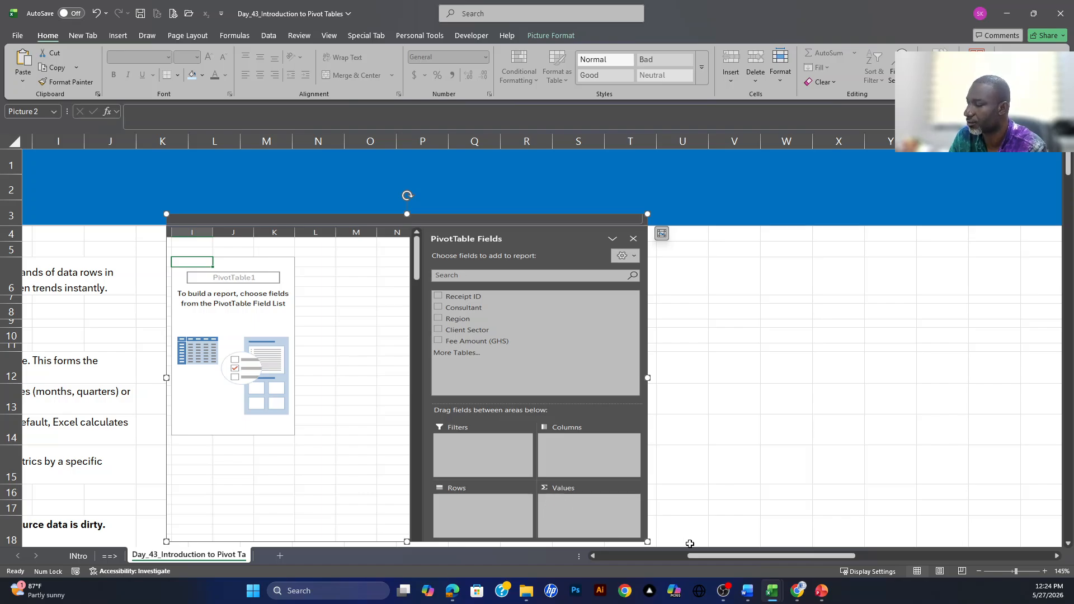
{"action": "mouse_move", "coordinate": [693, 554]}
{"action": "left_mouse_down"}
{"action": "mouse_move", "coordinate": [604, 539]}
{"action": "mouse_move", "coordinate": [699, 548]}
{"action": "left_mouse_up"}
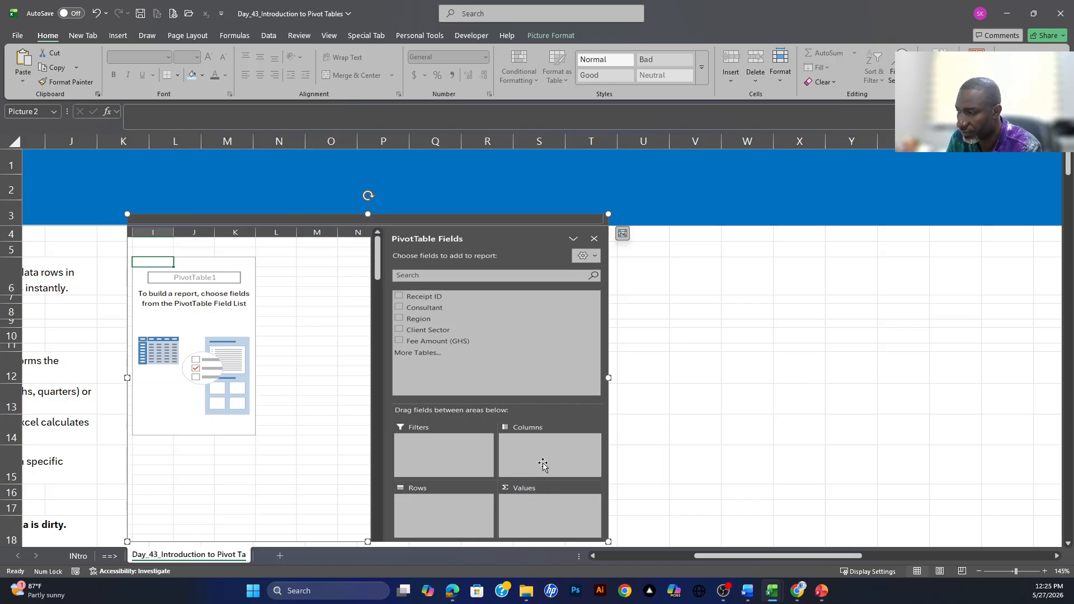
- Review the golden rules for raw data in rows 18 to 22 and the receipts table below them
{"action": "left_click_drag", "start_coordinate": [716, 556], "coordinate": [620, 557]}
{"action": "scroll", "coordinate": [433, 449], "scroll_direction": "down", "scroll_amount": 1}
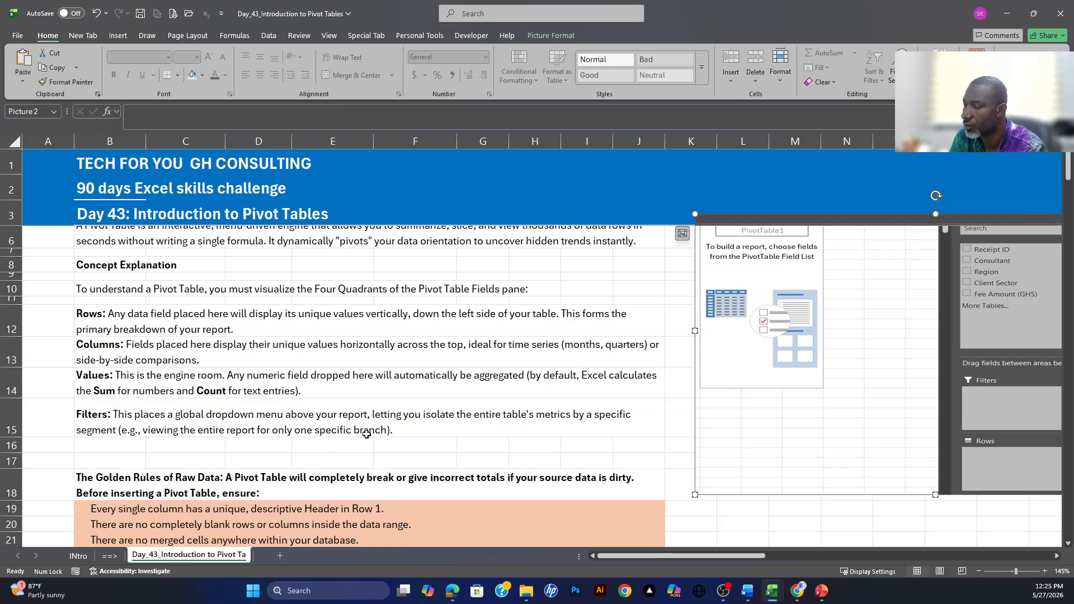
{"action": "scroll", "coordinate": [341, 413], "scroll_direction": "down", "scroll_amount": 2}
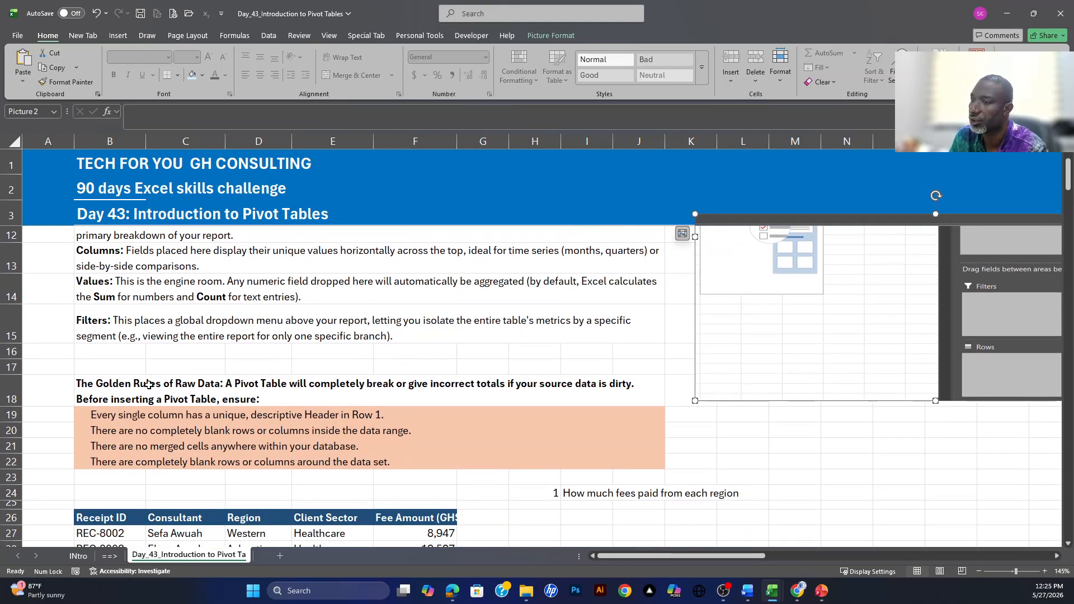
{"action": "scroll", "coordinate": [264, 435], "scroll_direction": "down", "scroll_amount": 1}
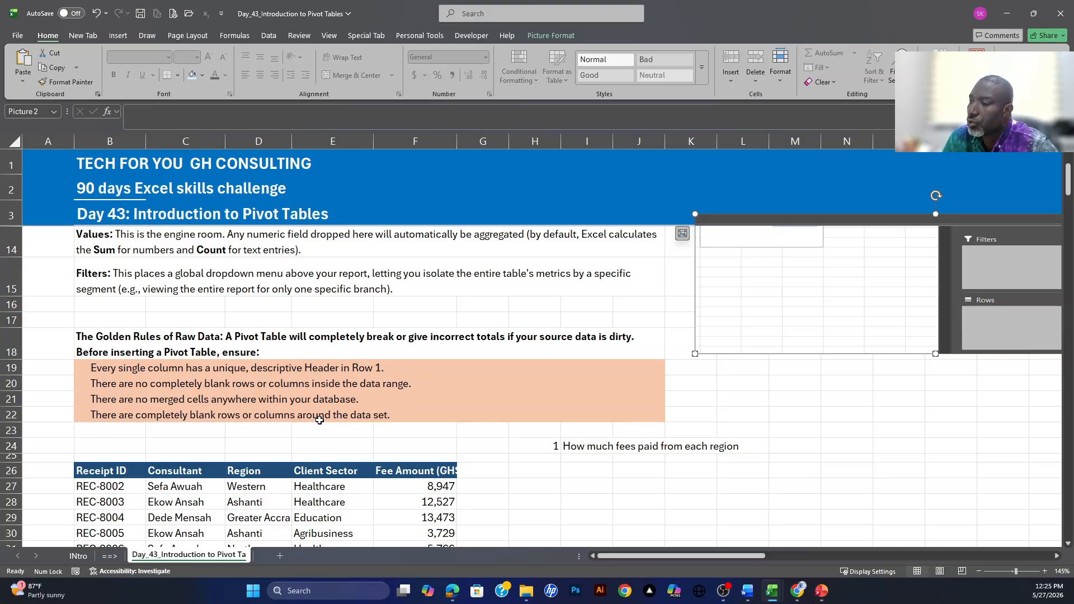
{"action": "scroll", "coordinate": [327, 412], "scroll_direction": "down", "scroll_amount": 2}
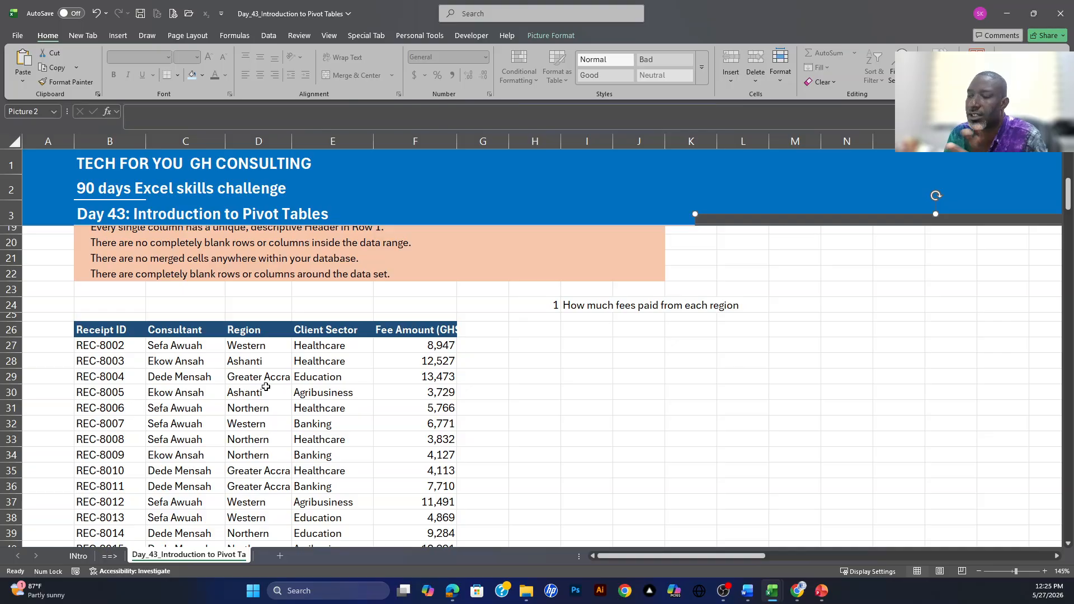
{"action": "scroll", "coordinate": [273, 380], "scroll_direction": "up", "scroll_amount": 1}
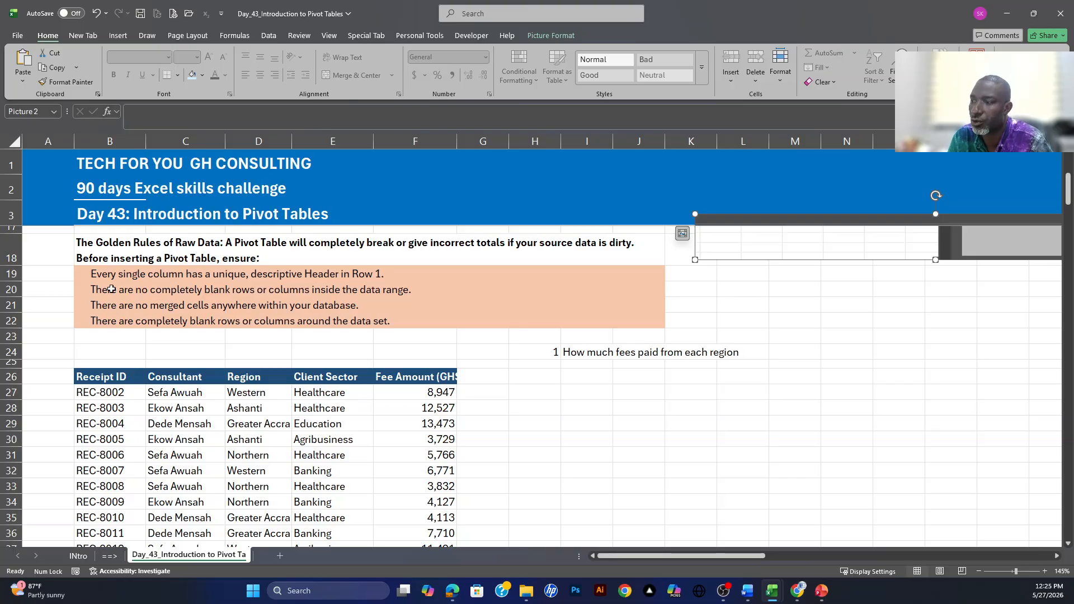
- Check the column headers in row 26 of the receipts table against the unique-header rule
{"action": "left_click_drag", "start_coordinate": [83, 376], "coordinate": [216, 380]}
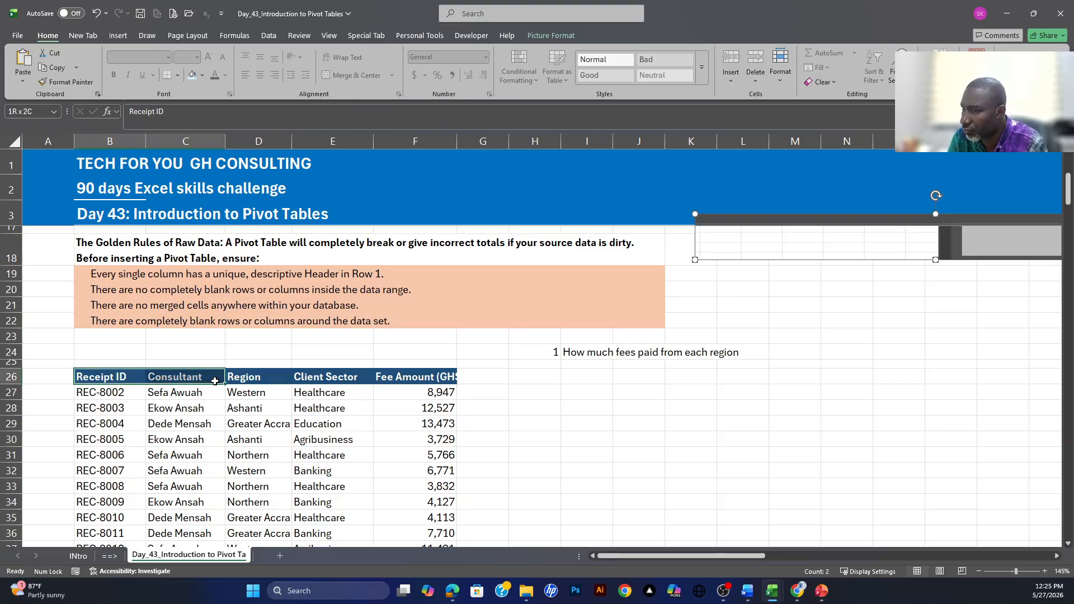
{"action": "left_click", "coordinate": [315, 376]}
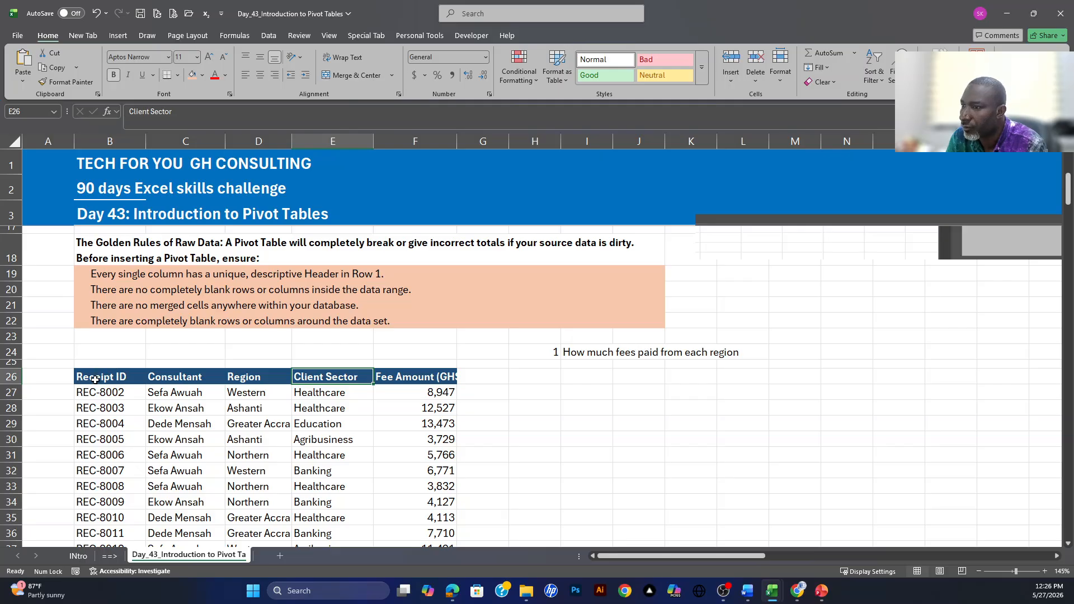
{"action": "left_click", "coordinate": [191, 422]}
{"action": "left_click", "coordinate": [234, 410]}
{"action": "left_click", "coordinate": [421, 419]}
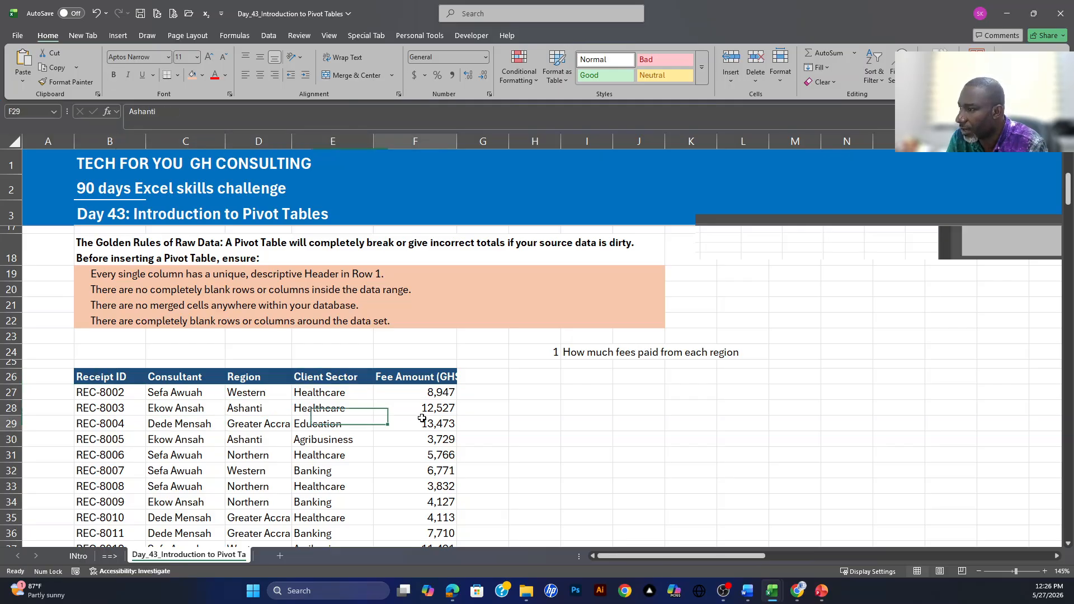
{"action": "left_click", "coordinate": [347, 376]}
{"action": "left_click", "coordinate": [251, 370]}
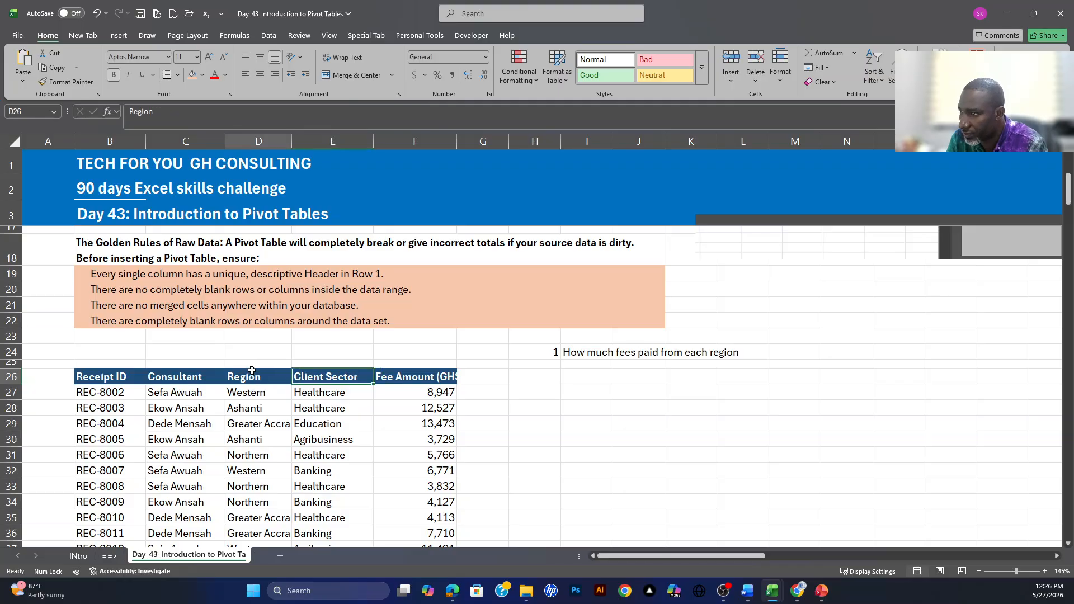
- Clear the Consultant header in C26 to demonstrate a missing header, undo the deletion and select the header row B26:F26
{"action": "left_click", "coordinate": [190, 376]}
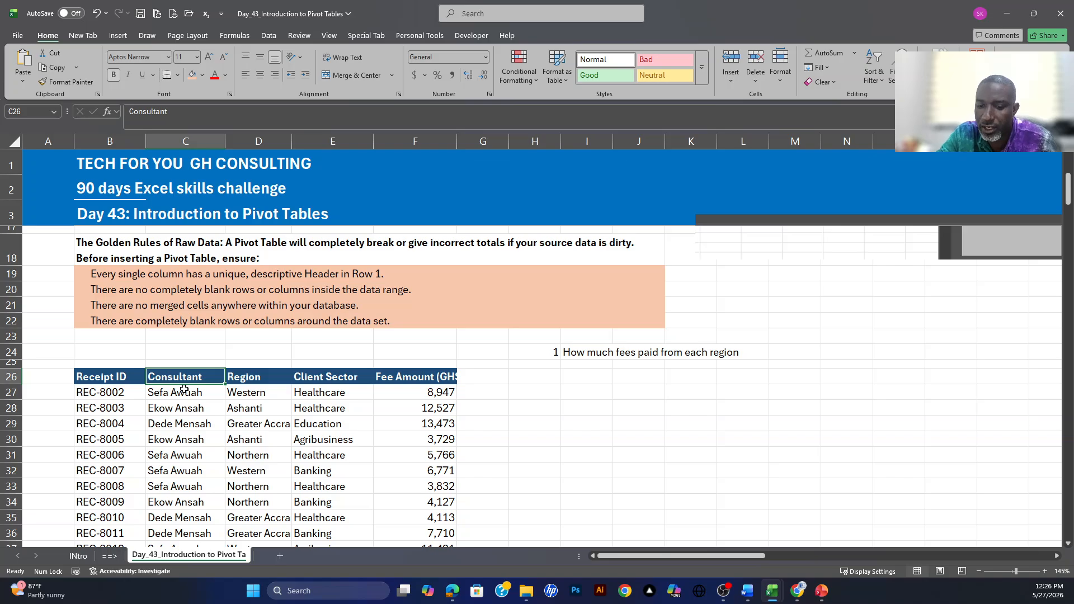
{"action": "key", "text": "Delete"}
{"action": "left_click", "coordinate": [211, 461]}
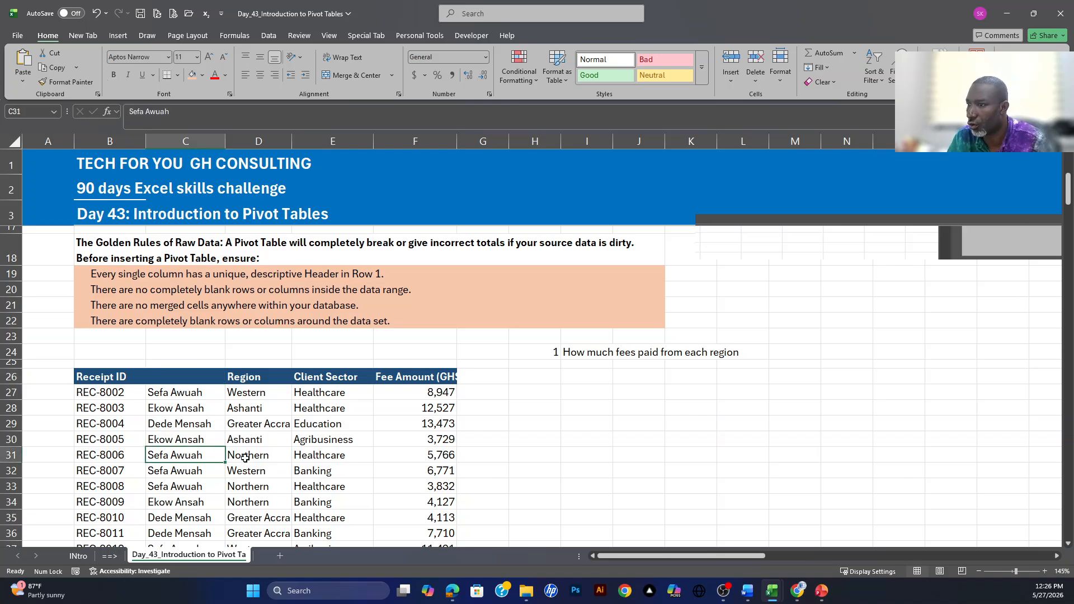
{"action": "left_click", "coordinate": [180, 407]}
{"action": "left_click_drag", "start_coordinate": [112, 378], "coordinate": [463, 468]}
{"action": "left_click", "coordinate": [340, 425]}
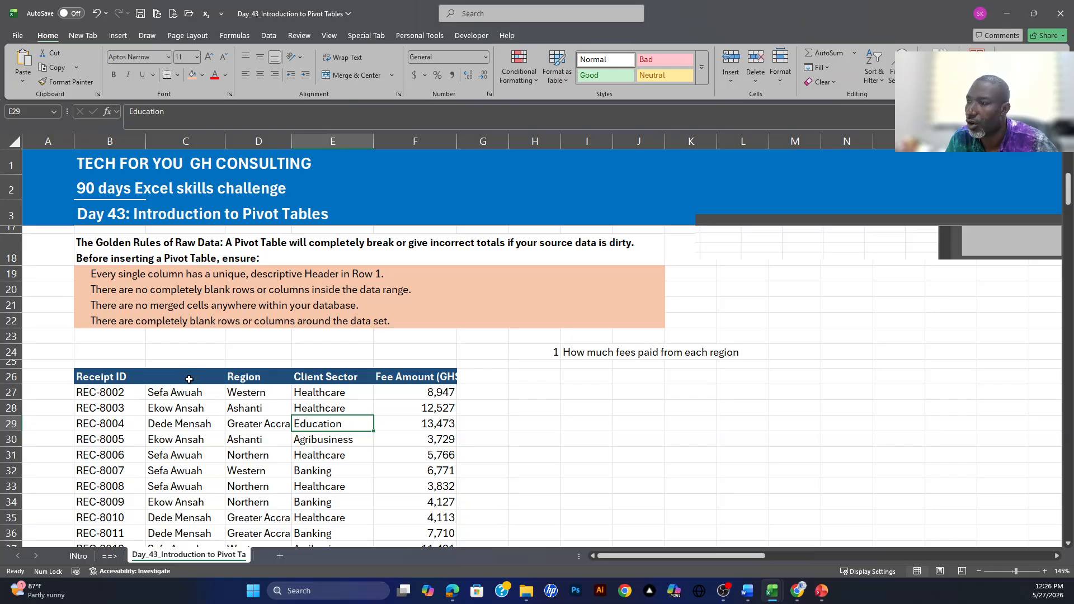
{"action": "key", "text": "ctrl+z"}
{"action": "left_click_drag", "start_coordinate": [104, 377], "coordinate": [433, 377]}
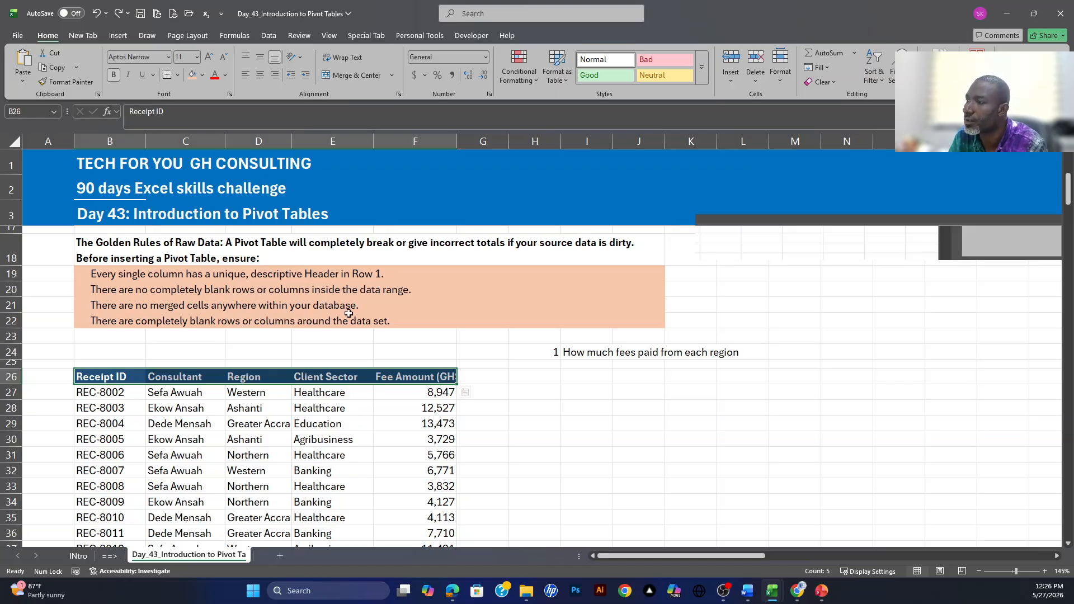
- Clear the record in B30:F30 to create a blank row inside the receipts table
{"action": "scroll", "coordinate": [348, 313], "scroll_direction": "down", "scroll_amount": 2}
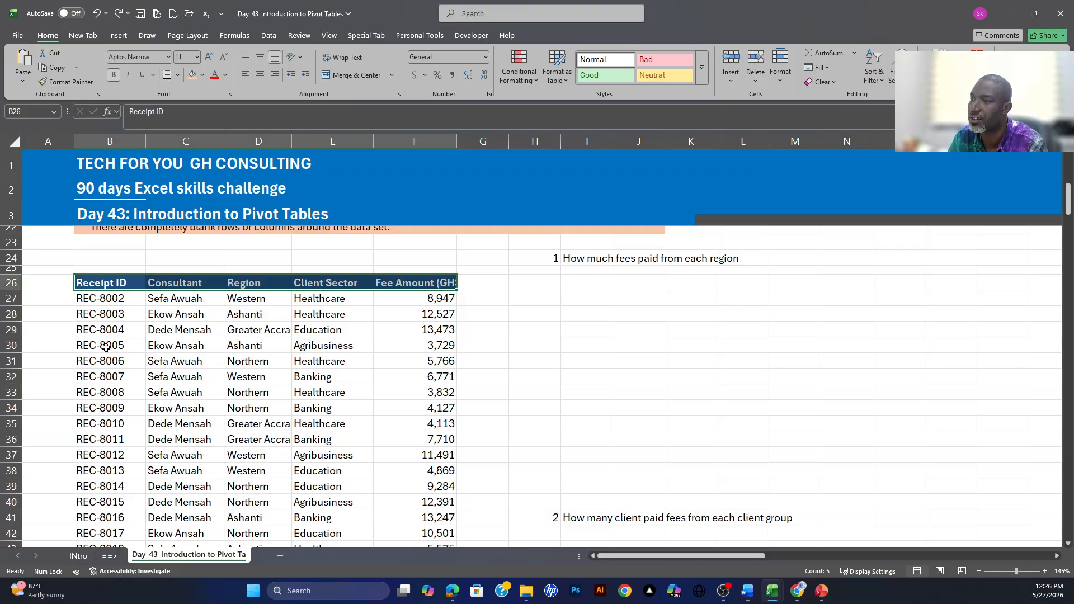
{"action": "left_click_drag", "start_coordinate": [93, 345], "coordinate": [445, 344]}
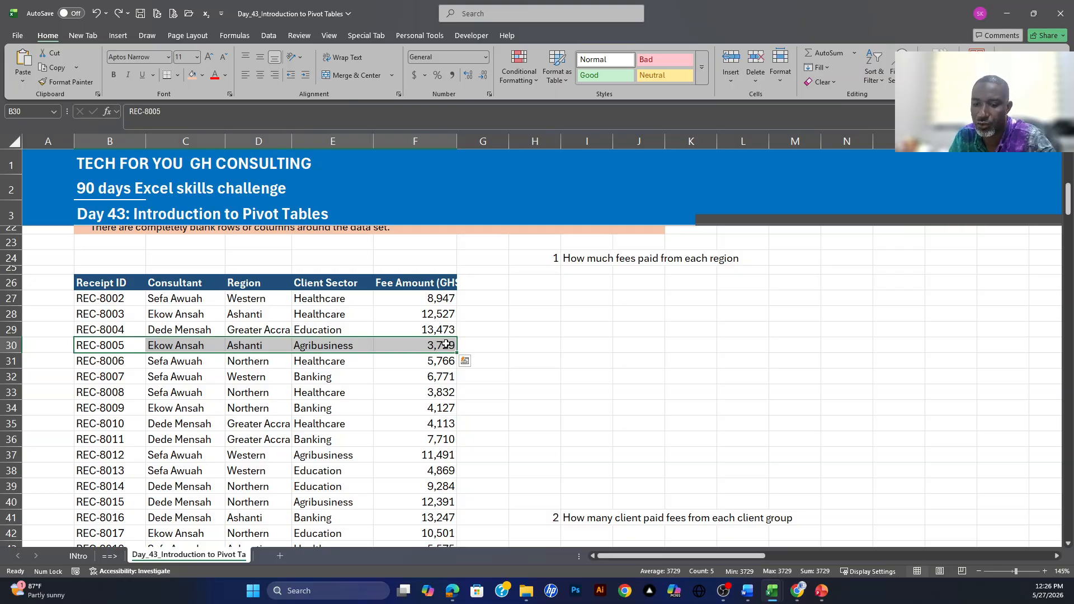
{"action": "key", "text": "Delete"}
{"action": "left_click", "coordinate": [328, 398]}
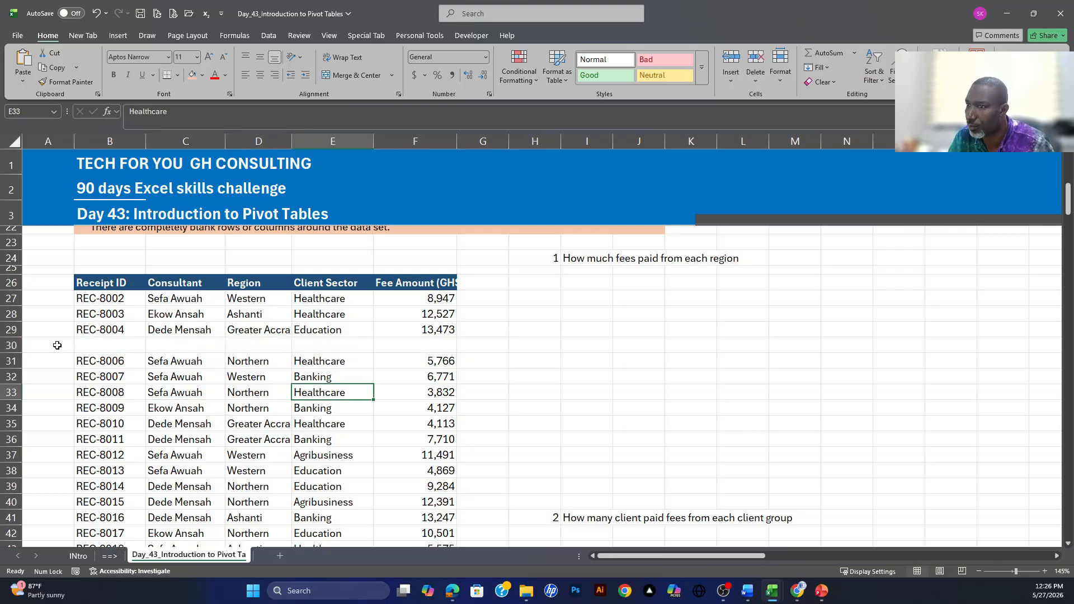
- Examine blank row 30 and the data blocks above and below it against the golden rule on blank rows
{"action": "left_click_drag", "start_coordinate": [57, 345], "coordinate": [619, 353]}
{"action": "left_click", "coordinate": [393, 376]}
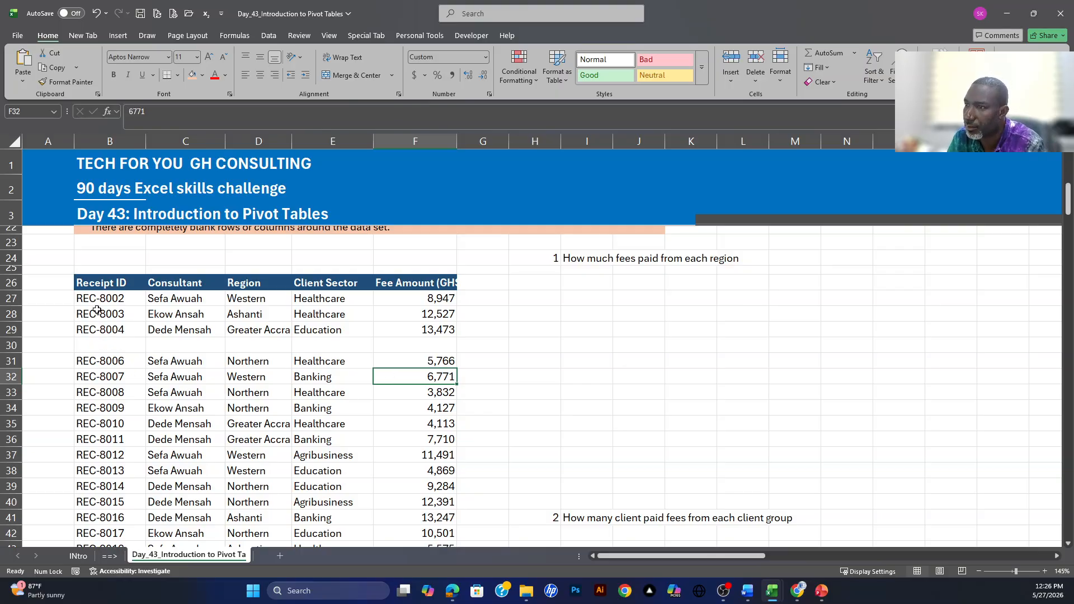
{"action": "left_click_drag", "start_coordinate": [93, 299], "coordinate": [452, 327]}
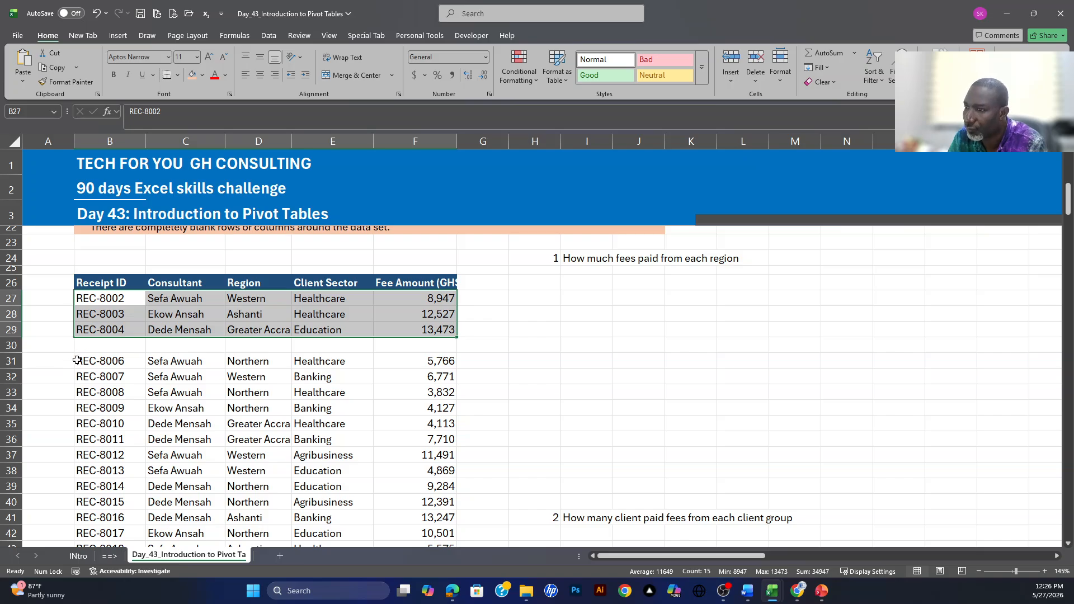
{"action": "left_click_drag", "start_coordinate": [77, 360], "coordinate": [416, 471]}
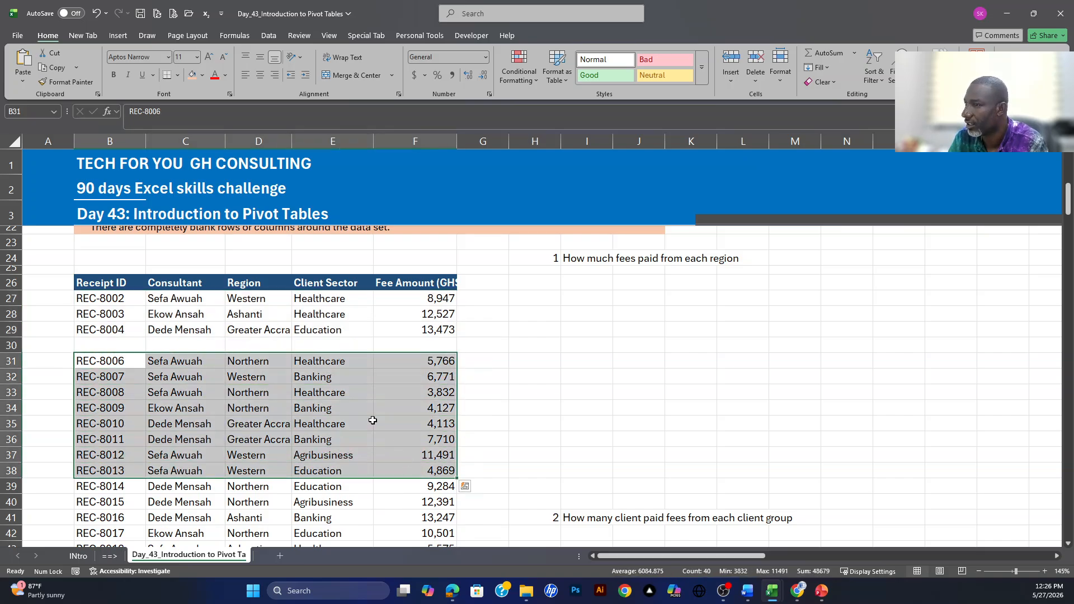
{"action": "left_click", "coordinate": [176, 308]}
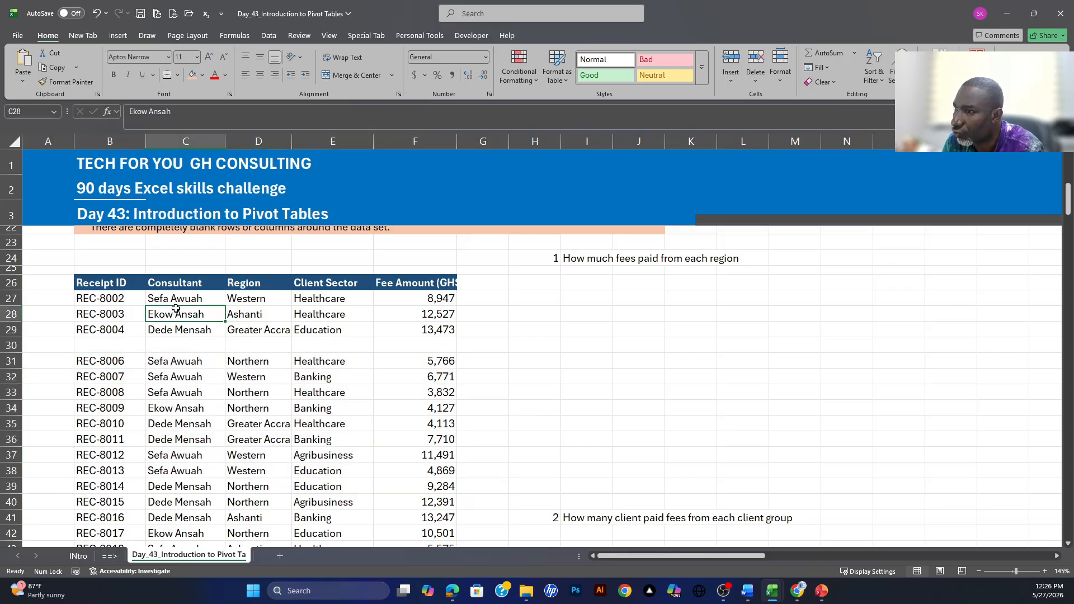
{"action": "left_click_drag", "start_coordinate": [173, 367], "coordinate": [180, 439]}
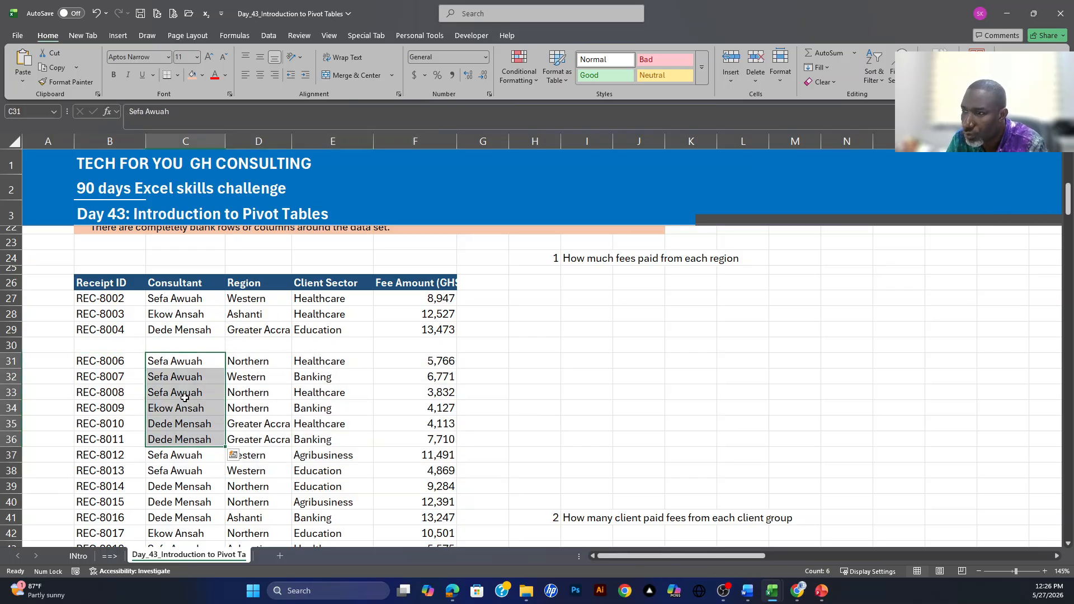
{"action": "scroll", "coordinate": [156, 346], "scroll_direction": "up", "scroll_amount": 2}
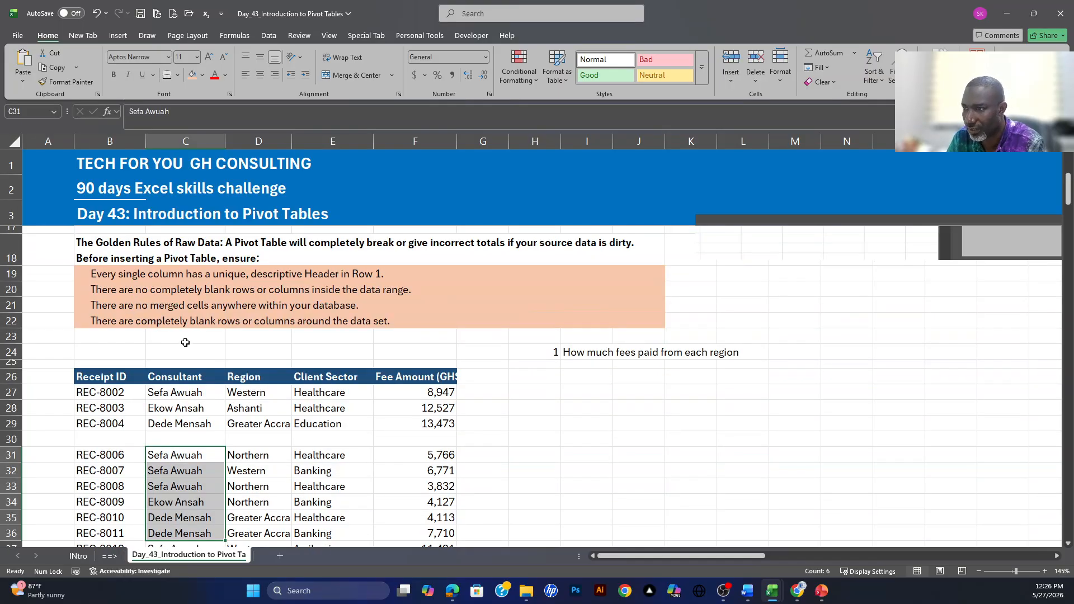
{"action": "left_click", "coordinate": [126, 436]}
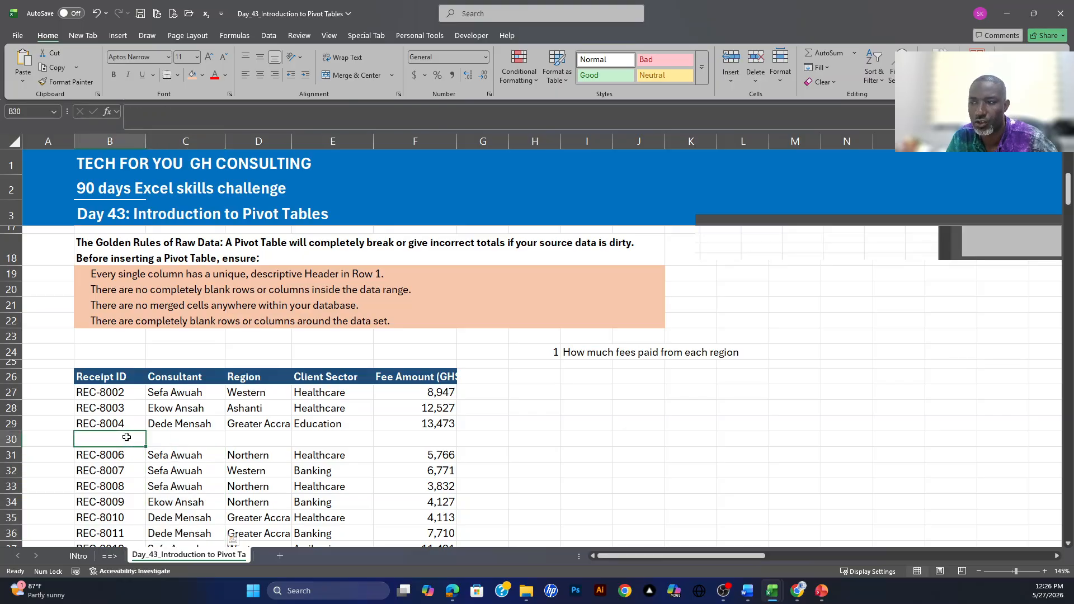
- Undo the clearing of the record in B30:F30 and review the golden rules above the receipts table
{"action": "key", "text": "ctrl+z"}
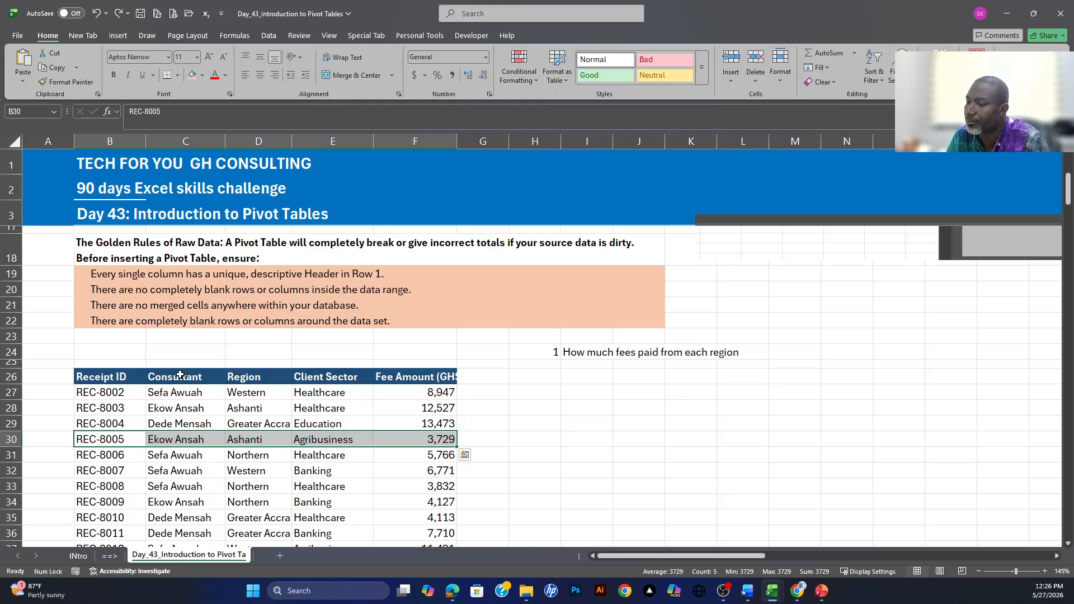
{"action": "scroll", "coordinate": [237, 382], "scroll_direction": "down", "scroll_amount": 1}
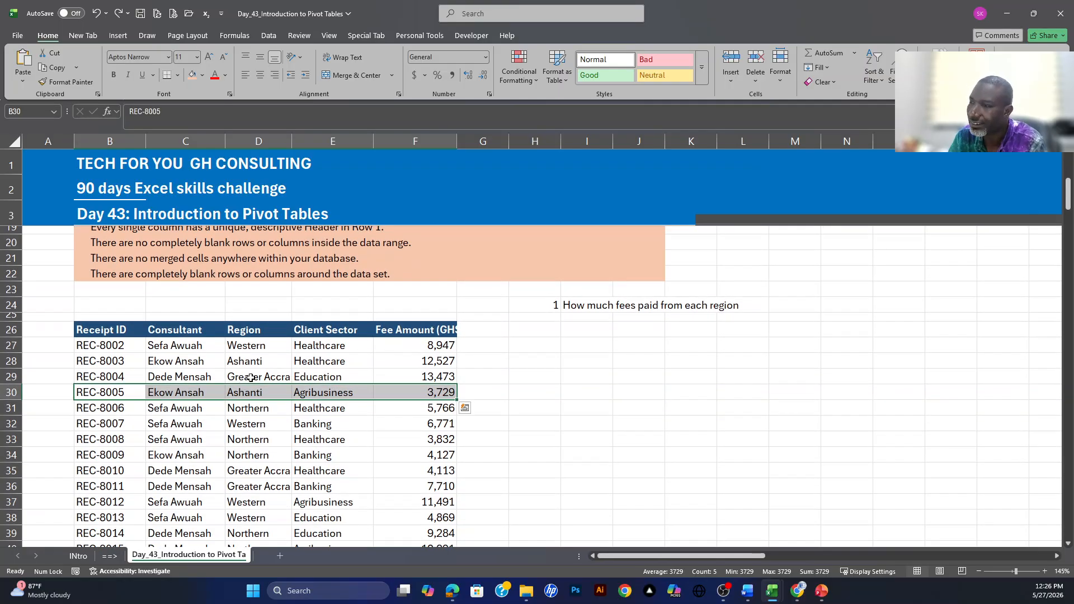
{"action": "scroll", "coordinate": [227, 334], "scroll_direction": "up", "scroll_amount": 1}
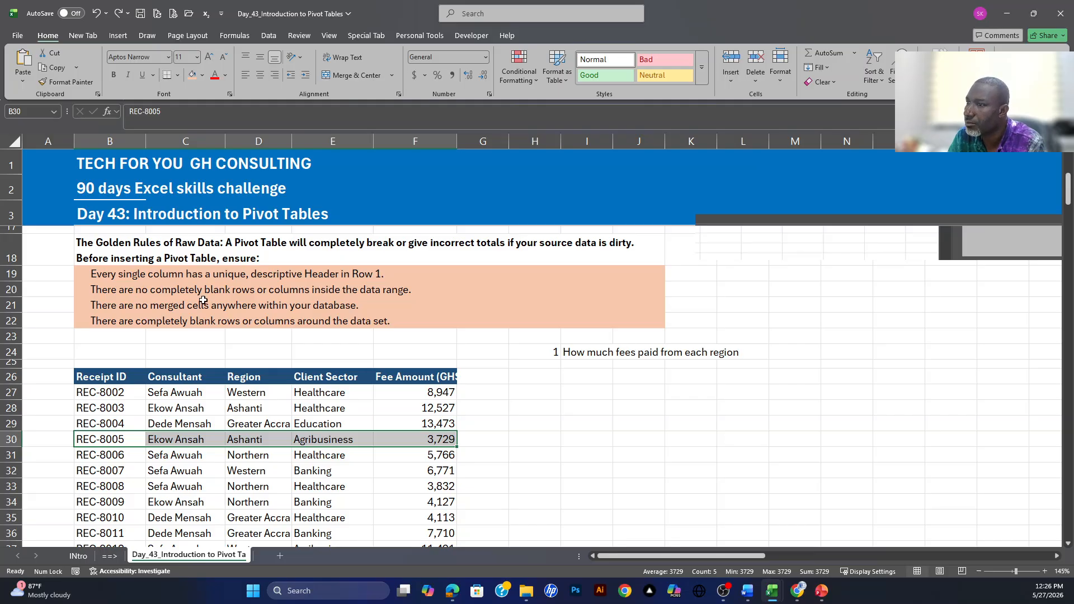
- Clear the whole Region column from D26 to D237 to create a blank column inside the table, and return to the header row
{"action": "left_click", "coordinate": [242, 380]}
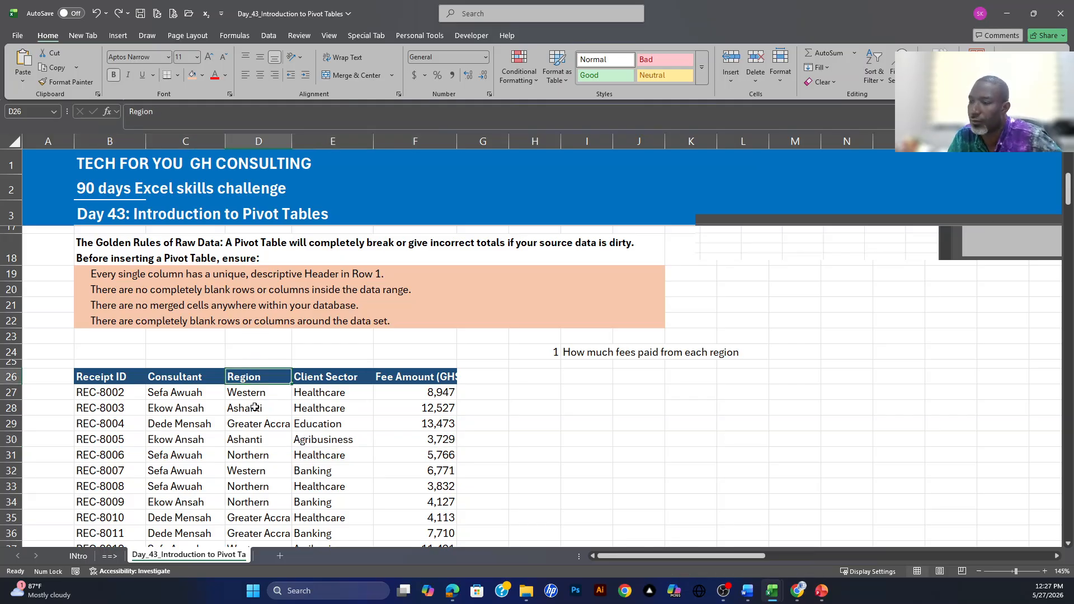
{"action": "key", "text": "ctrl+shift+Down"}
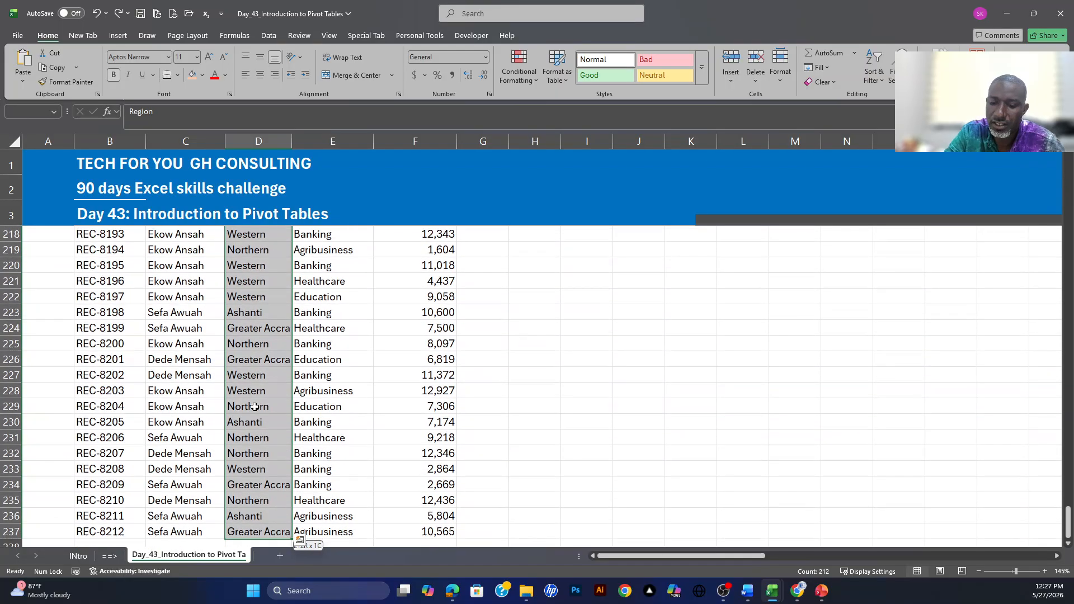
{"action": "key", "text": "Delete"}
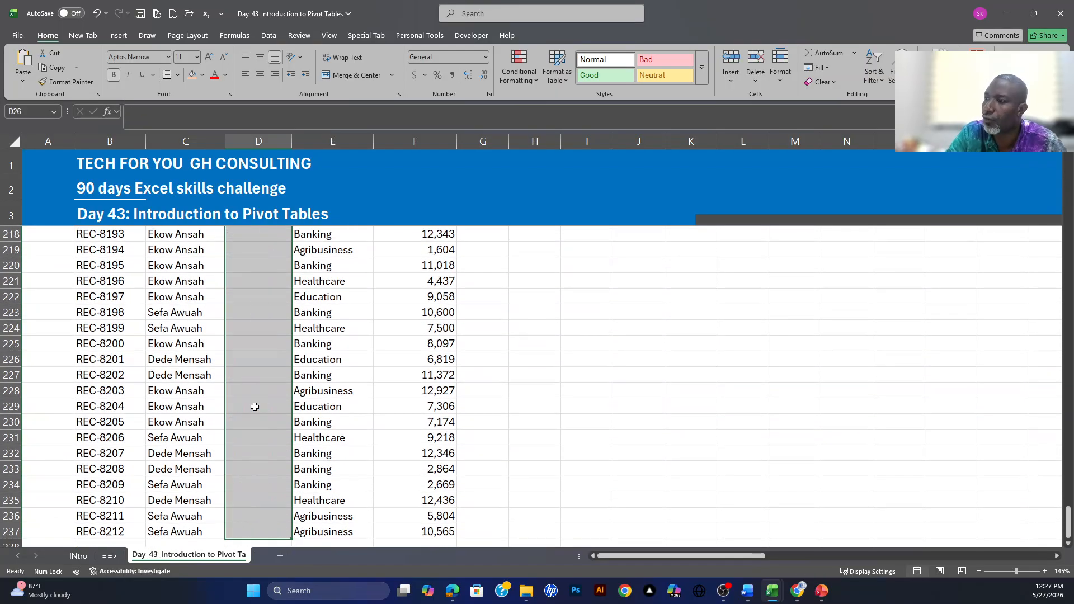
{"action": "scroll", "coordinate": [263, 374], "scroll_direction": "up", "scroll_amount": 20}
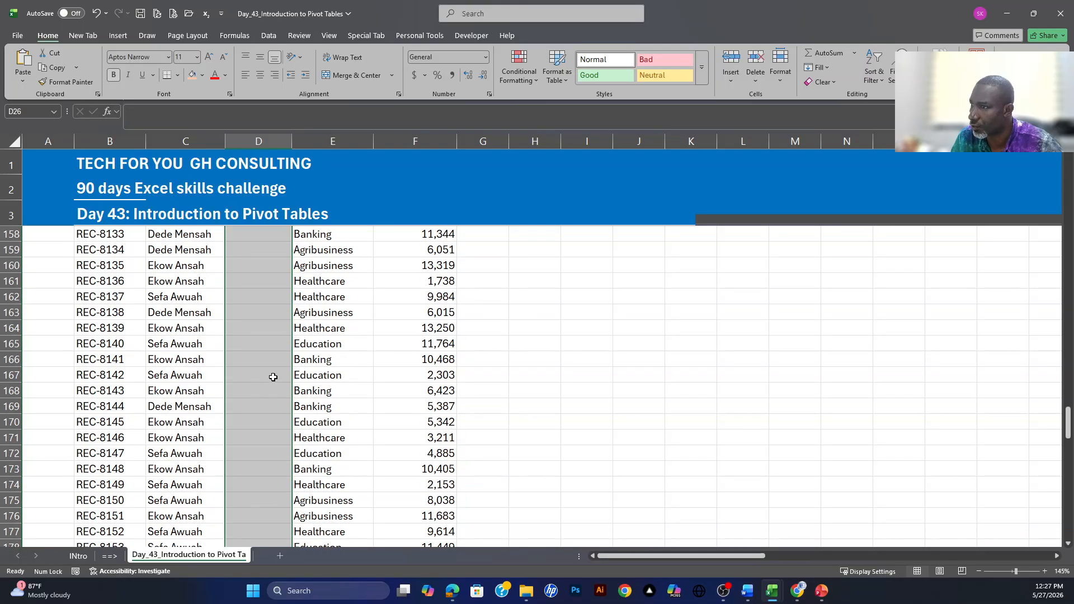
{"action": "left_click", "coordinate": [272, 370]}
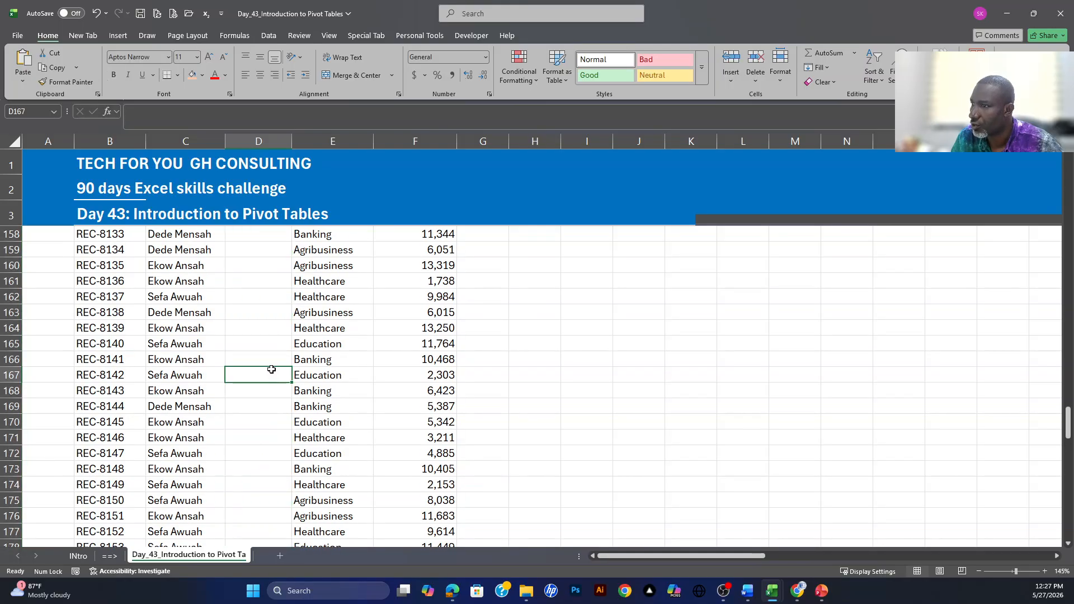
{"action": "left_click", "coordinate": [305, 259]}
{"action": "key", "text": "ctrl+Up"}
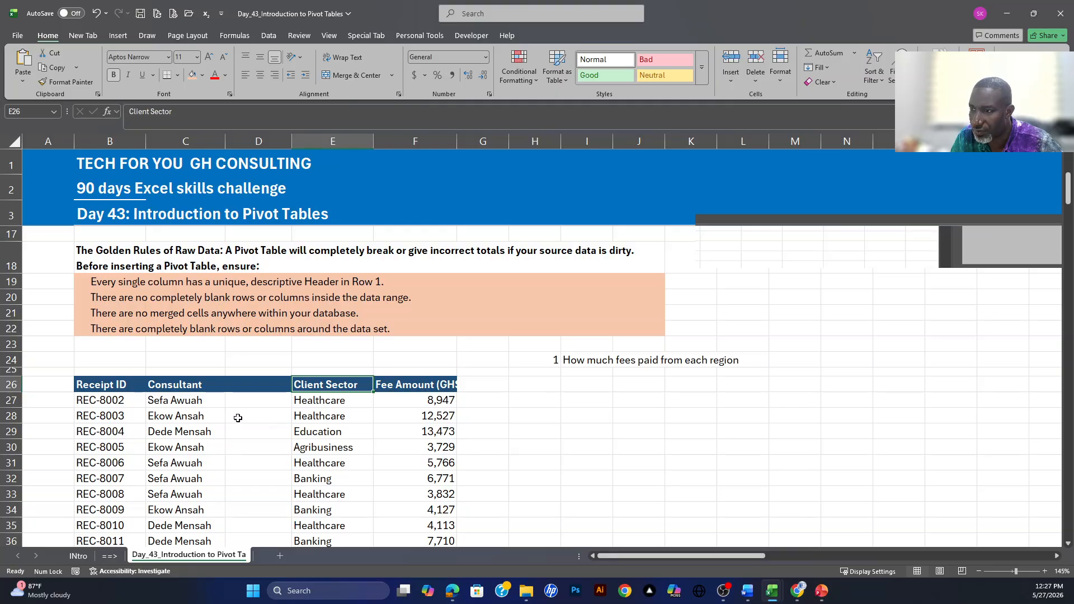
- Examine blank column D and the data blocks on either side of it against the golden rule on blank columns
{"action": "left_click_drag", "start_coordinate": [92, 380], "coordinate": [173, 465]}
{"action": "left_click_drag", "start_coordinate": [327, 385], "coordinate": [418, 496]}
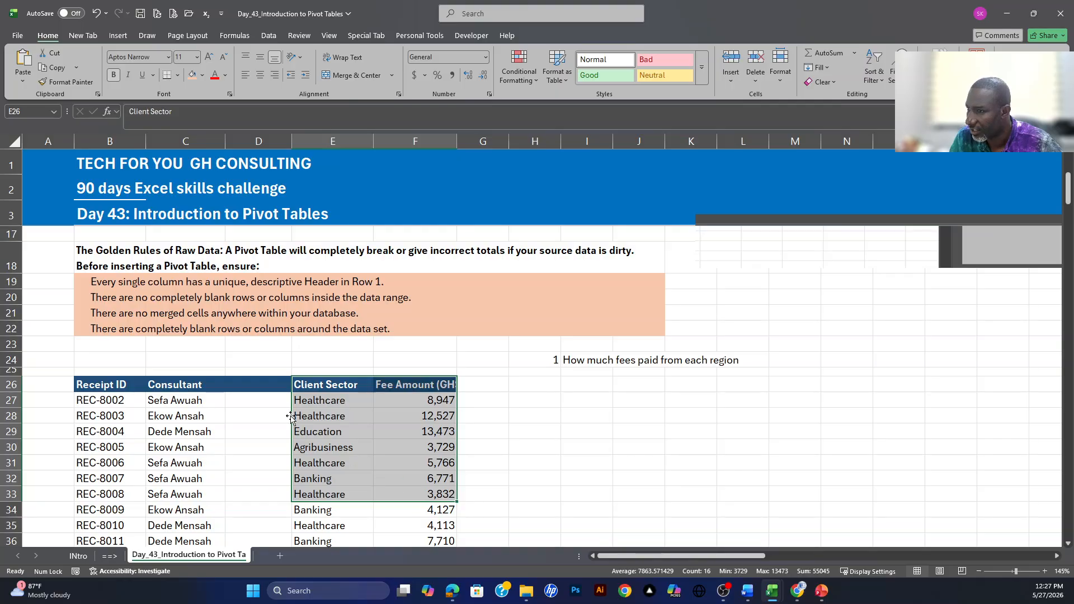
{"action": "left_click", "coordinate": [258, 399]}
{"action": "left_click", "coordinate": [255, 420]}
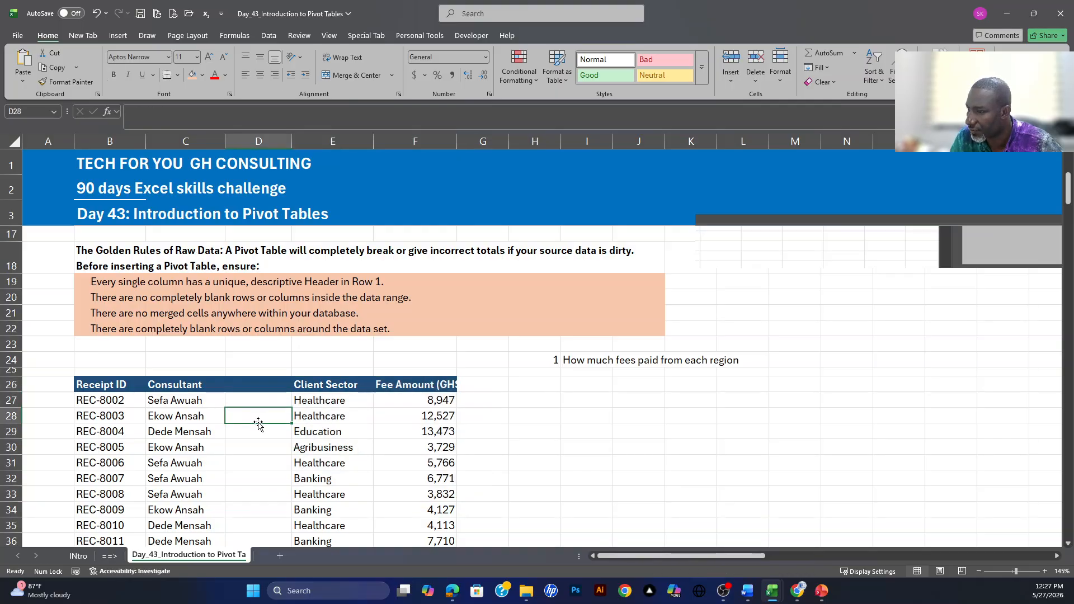
{"action": "left_click", "coordinate": [323, 413]}
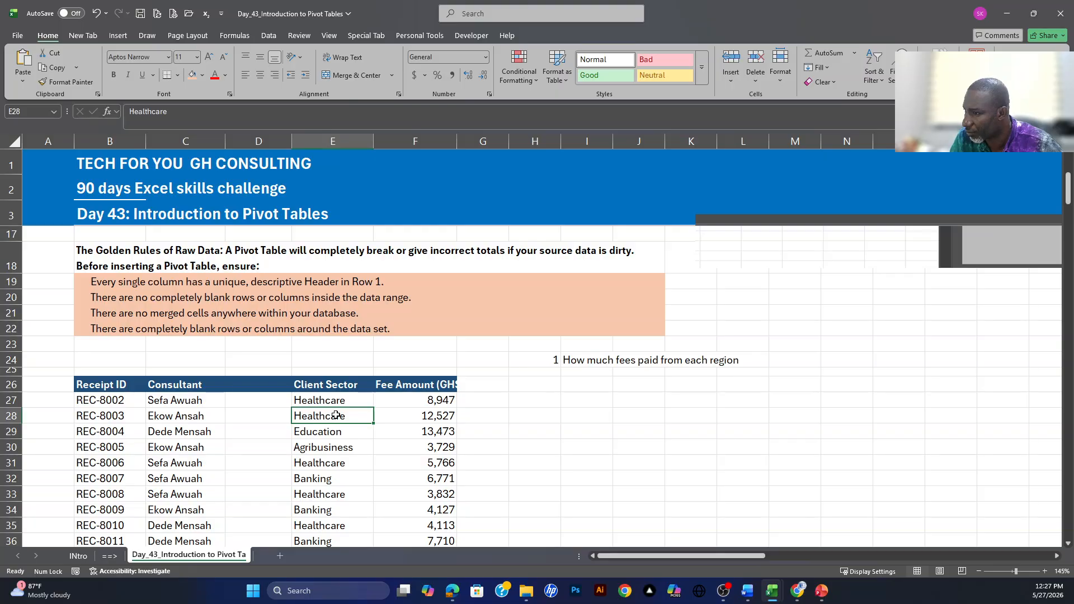
{"action": "left_click", "coordinate": [178, 412]}
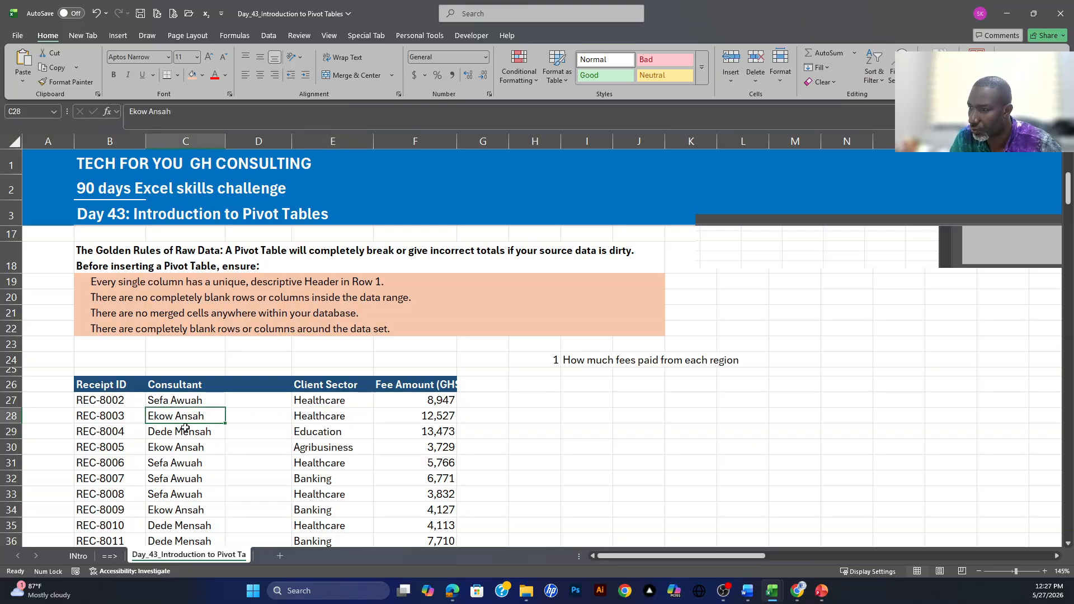
{"action": "left_click", "coordinate": [316, 416]}
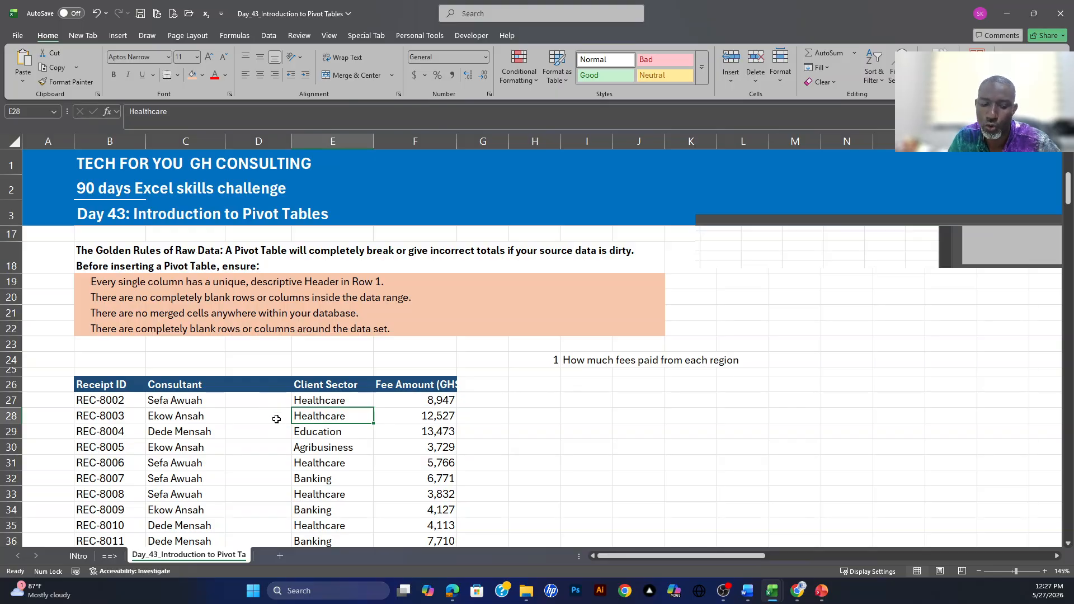
- Undo the clearing of the Region column and select the Region and Consultant headers in row 26
{"action": "key", "text": "ctrl+z"}
{"action": "left_click", "coordinate": [259, 413]}
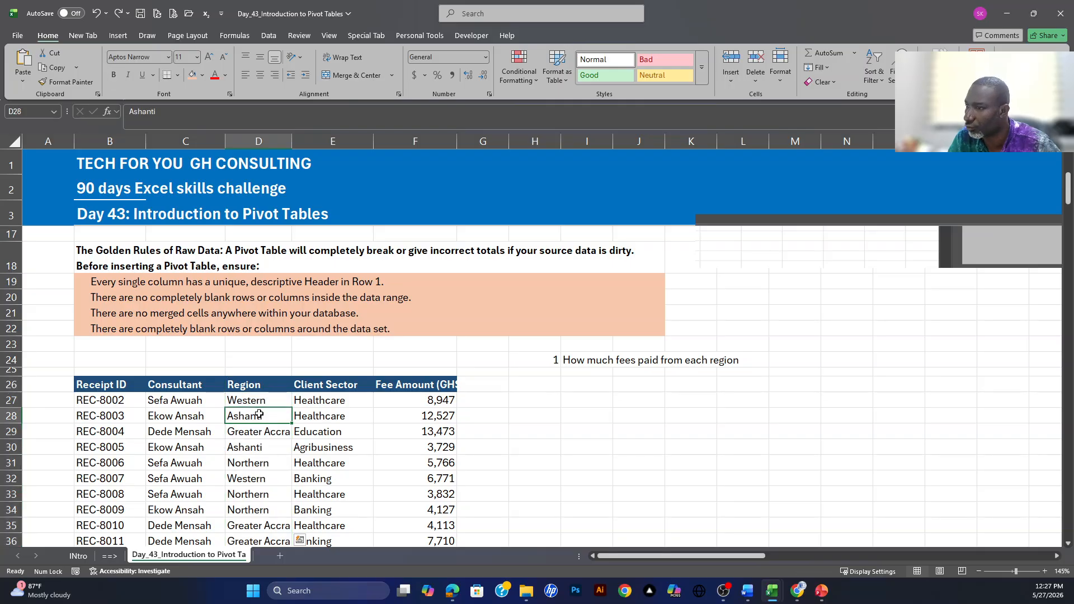
{"action": "scroll", "coordinate": [263, 411], "scroll_direction": "down", "scroll_amount": 2}
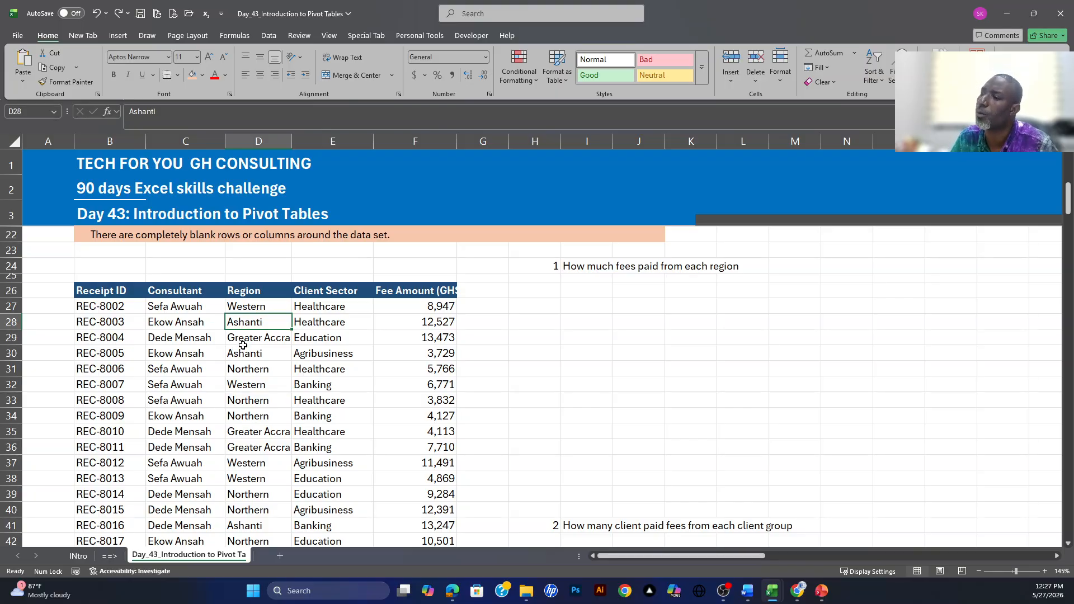
{"action": "left_click", "coordinate": [245, 292]}
{"action": "left_click", "coordinate": [159, 290]}
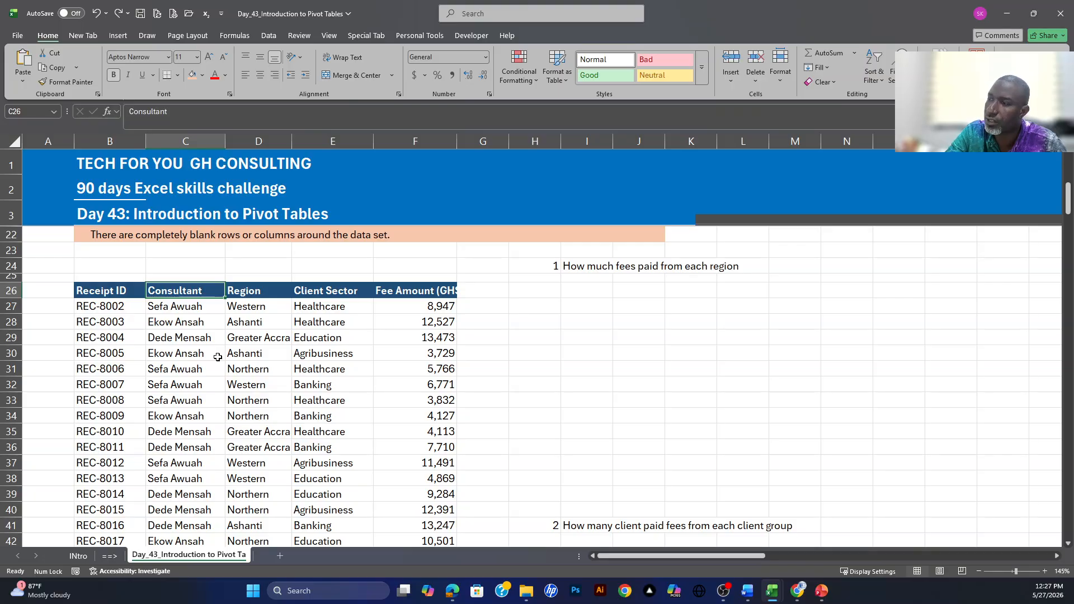
- Examine the last records of the receipts table, rows 233 to 237, and return to the Client Sector header in E26
{"action": "key", "text": "ctrl+Down"}
{"action": "scroll", "coordinate": [221, 360], "scroll_direction": "down", "scroll_amount": 2}
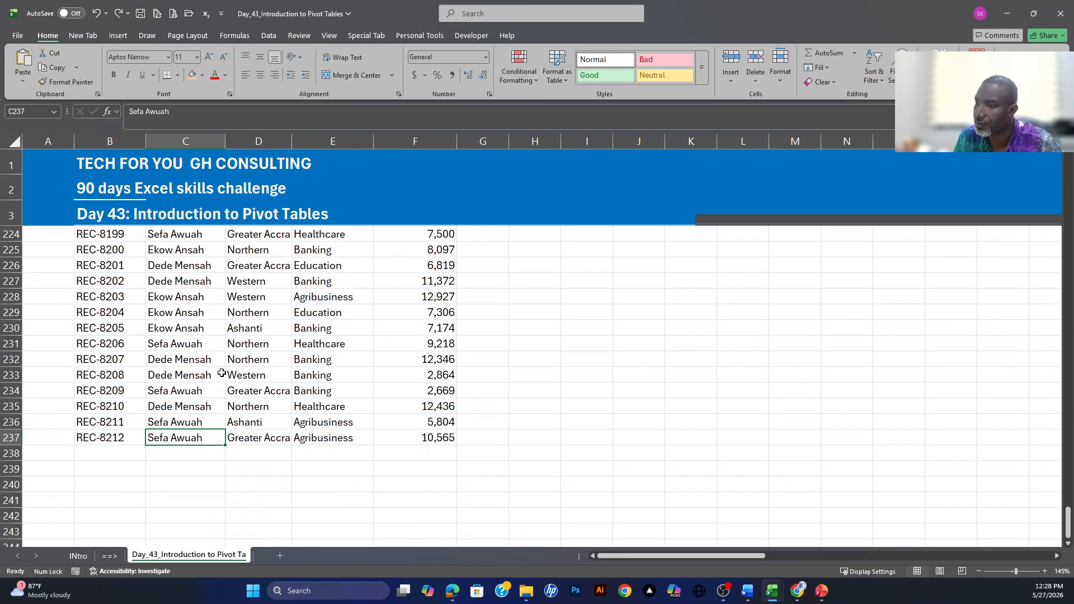
{"action": "left_click_drag", "start_coordinate": [86, 439], "coordinate": [436, 438]}
{"action": "left_click_drag", "start_coordinate": [86, 382], "coordinate": [323, 392]}
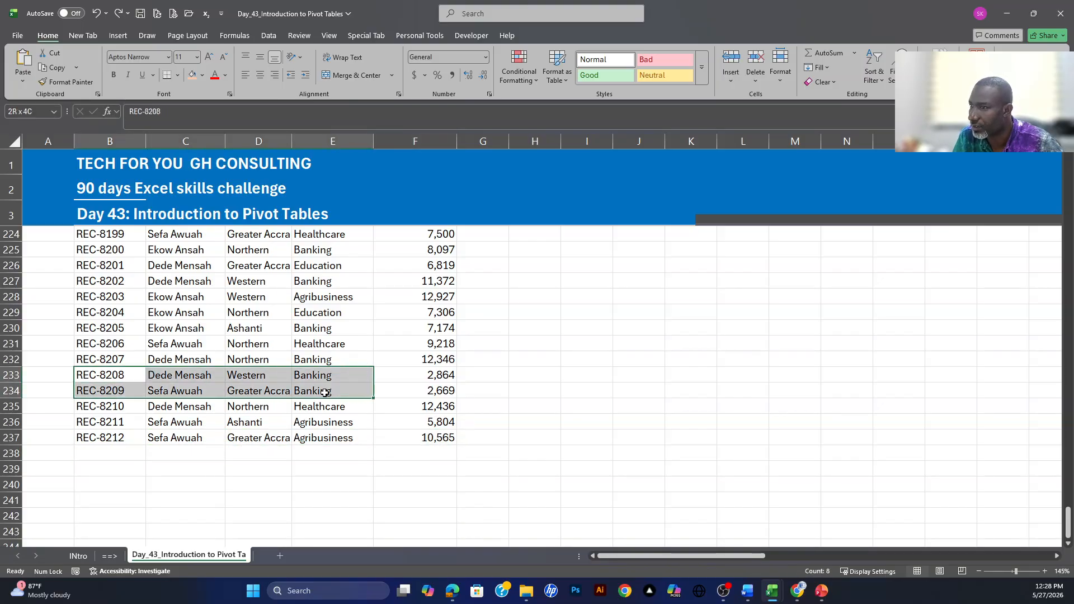
{"action": "left_click", "coordinate": [160, 426]}
{"action": "left_click", "coordinate": [93, 425]}
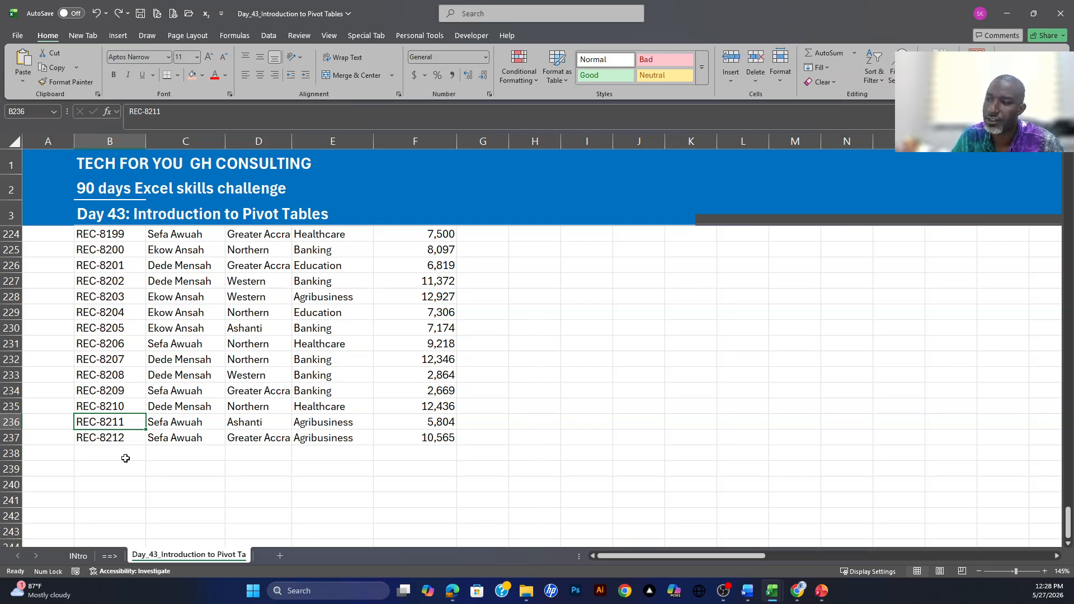
{"action": "left_click", "coordinate": [104, 376]}
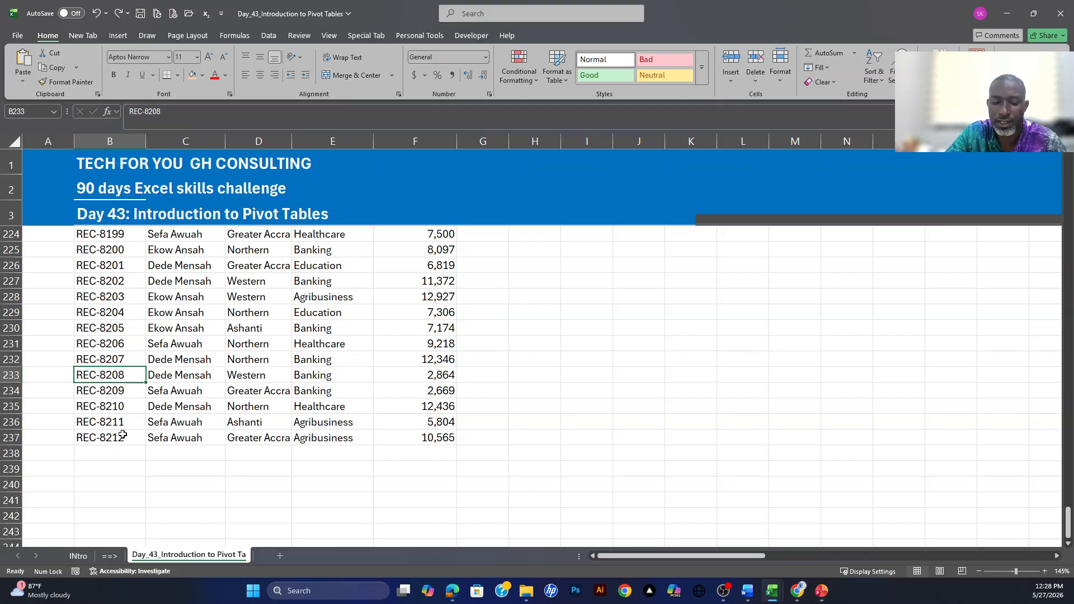
{"action": "key", "text": "ctrl+Right"}
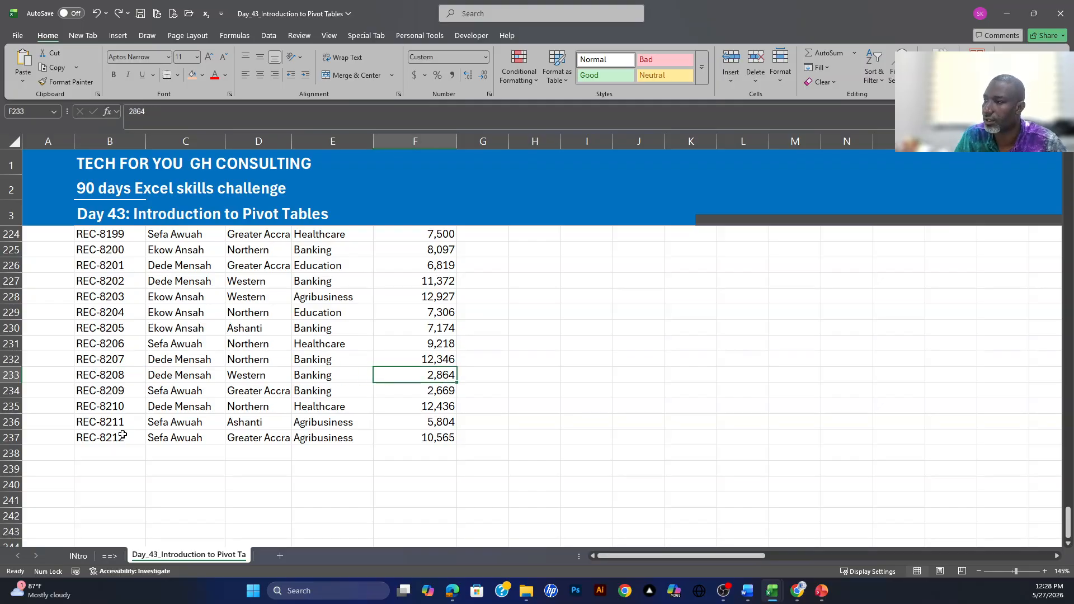
{"action": "left_click", "coordinate": [333, 359]}
{"action": "key", "text": "ctrl+Up"}
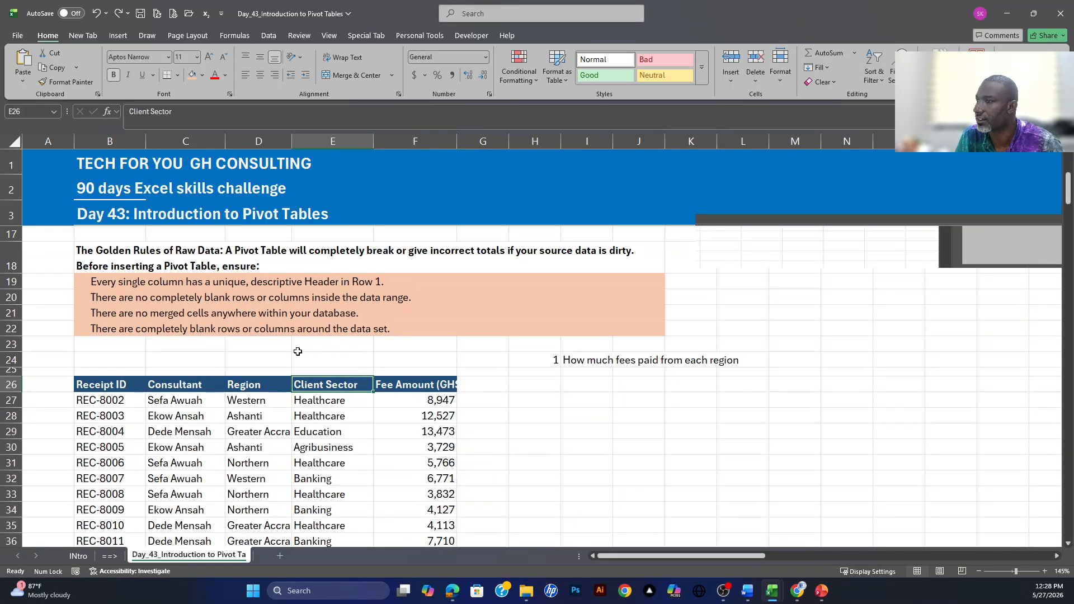
- Select the header row B26:F26 and the first record B27:F27 to check that the data follows the headers directly
{"action": "left_click_drag", "start_coordinate": [91, 385], "coordinate": [427, 380]}
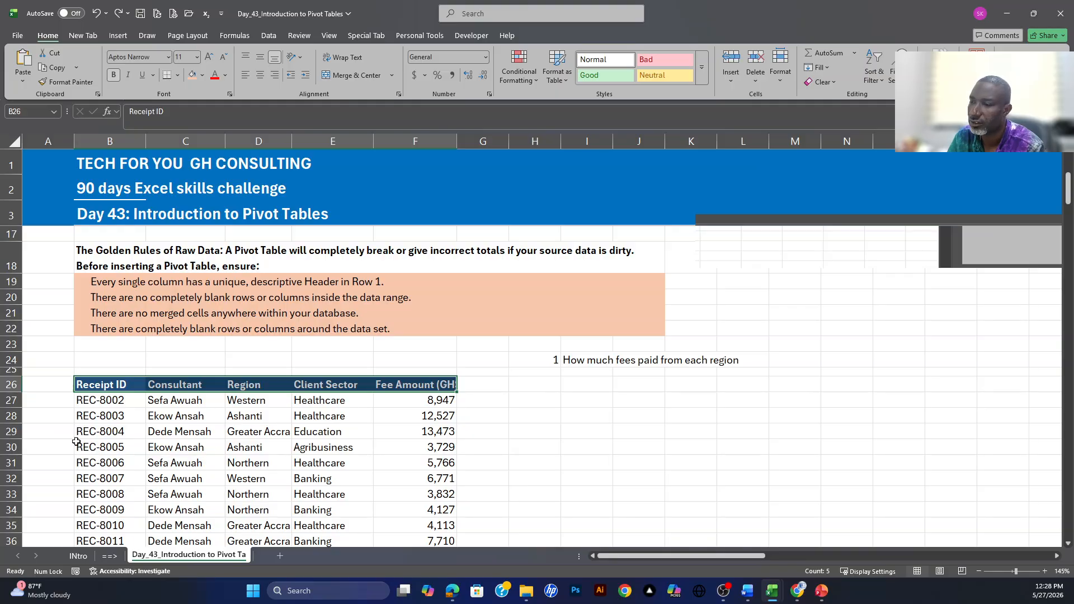
{"action": "left_click", "coordinate": [95, 401]}
{"action": "left_click", "coordinate": [451, 400], "text": "shift"}
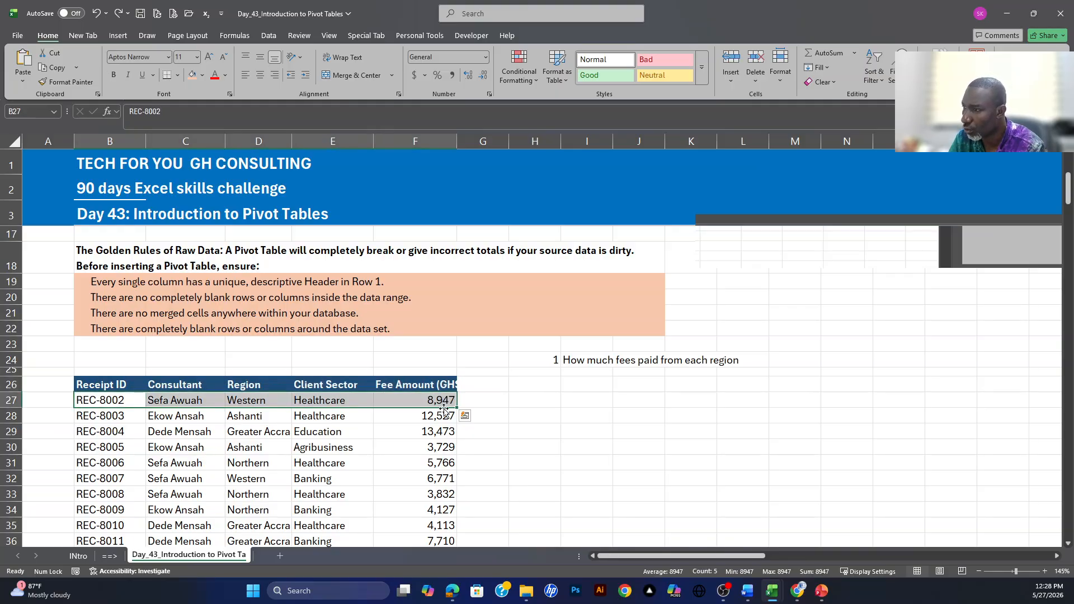
{"action": "left_click", "coordinate": [286, 445]}
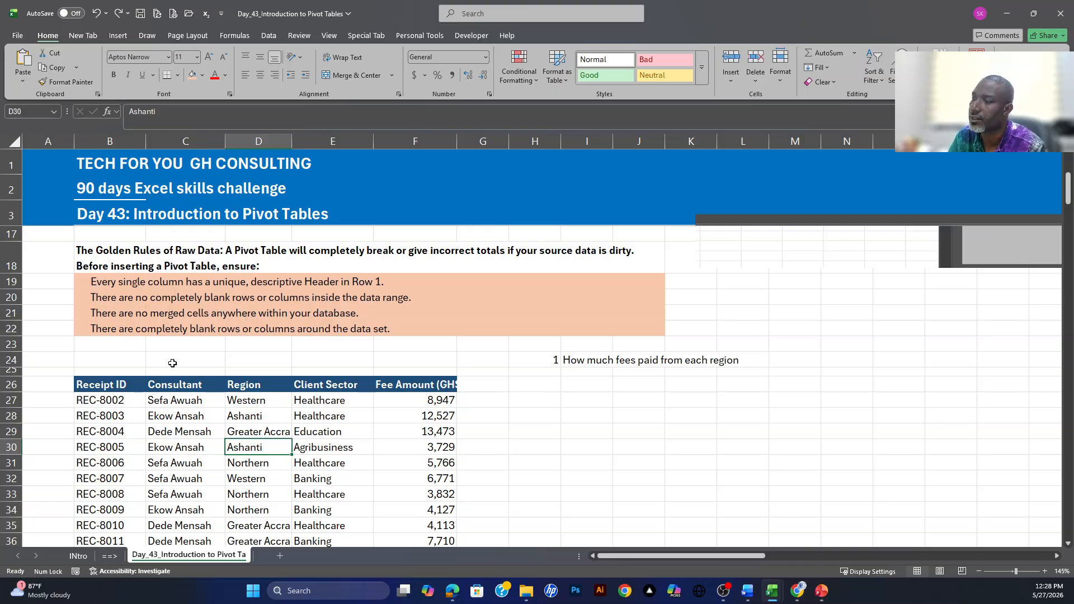
- Merge and center C31:D31, accepting that only the upper-left value is kept, to demonstrate the merged-cells rule
{"action": "left_click", "coordinate": [107, 314]}
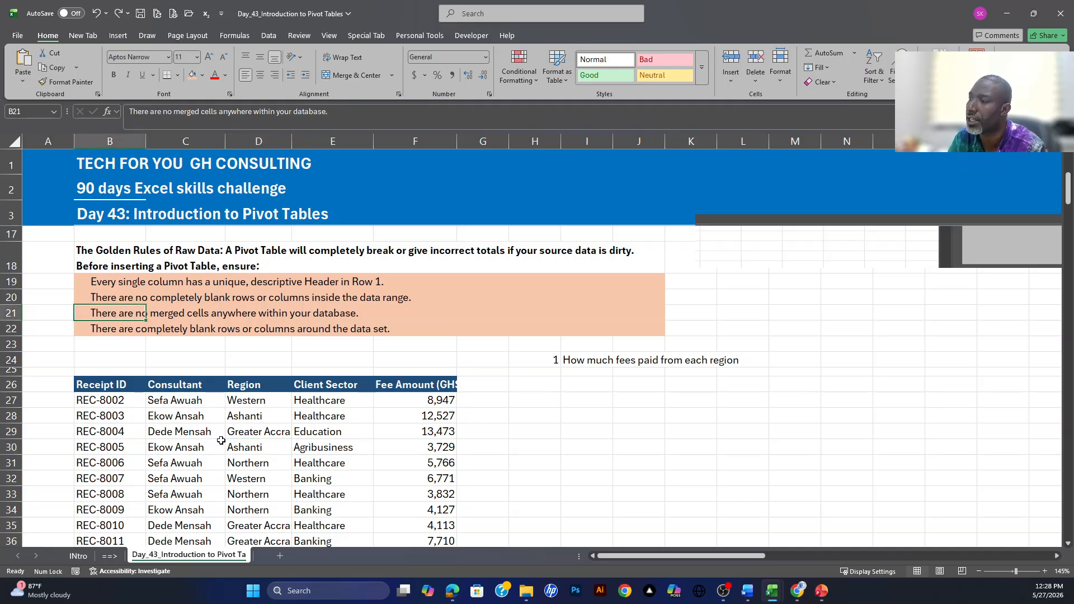
{"action": "left_click_drag", "start_coordinate": [179, 417], "coordinate": [251, 416]}
{"action": "left_click_drag", "start_coordinate": [197, 462], "coordinate": [270, 463]}
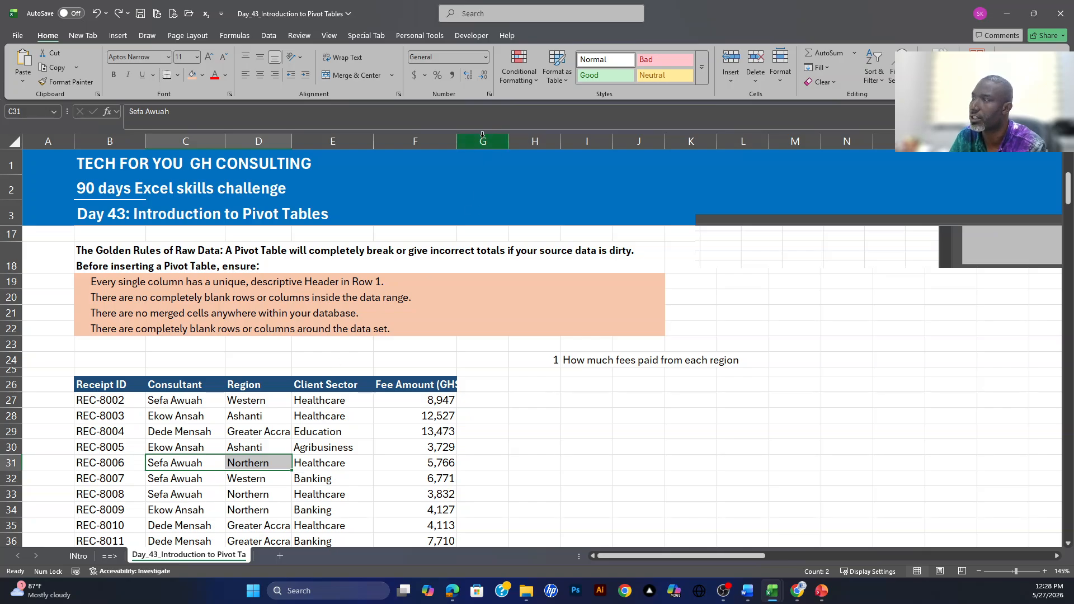
{"action": "left_click", "coordinate": [356, 75]}
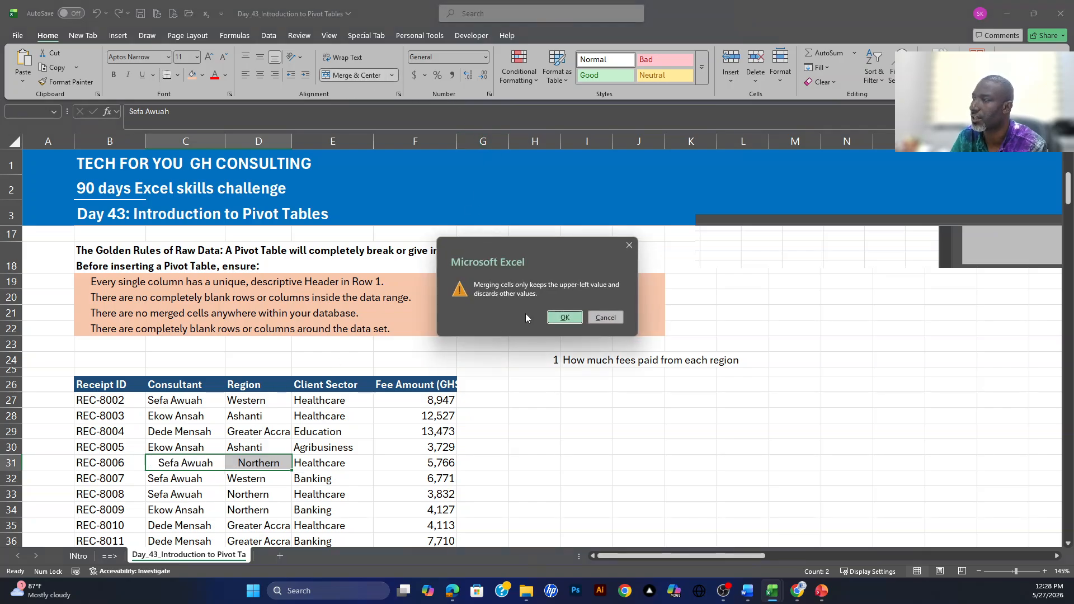
{"action": "left_click", "coordinate": [565, 317]}
{"action": "left_click", "coordinate": [257, 494]}
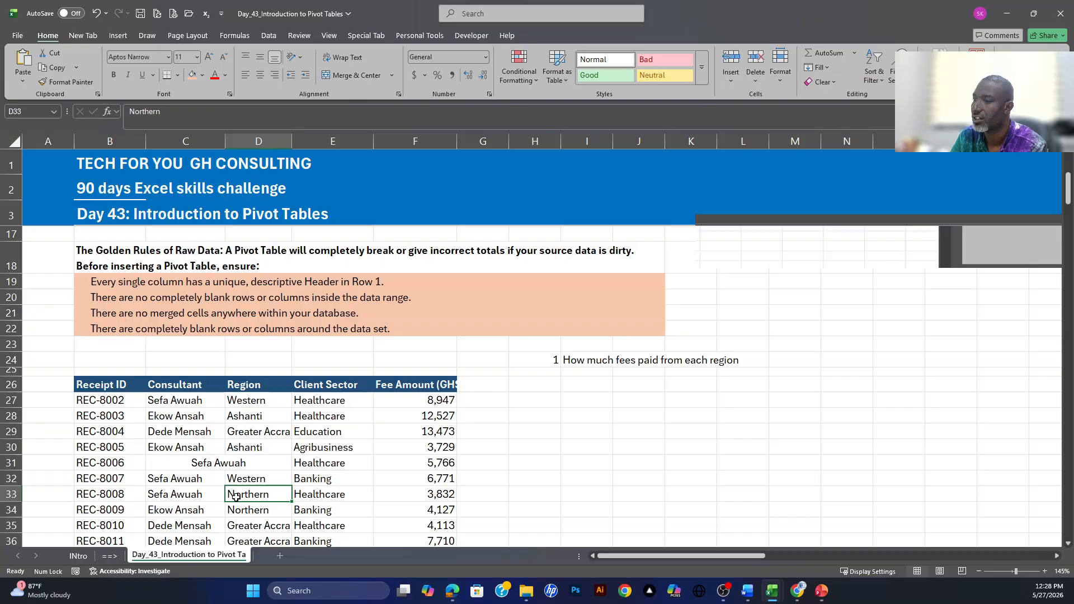
- Compare the merged cell in row 31 with the separate cells C33 and D33, and undo the merge
{"action": "left_click", "coordinate": [208, 463]}
{"action": "left_click", "coordinate": [196, 495]}
{"action": "left_click", "coordinate": [259, 493]}
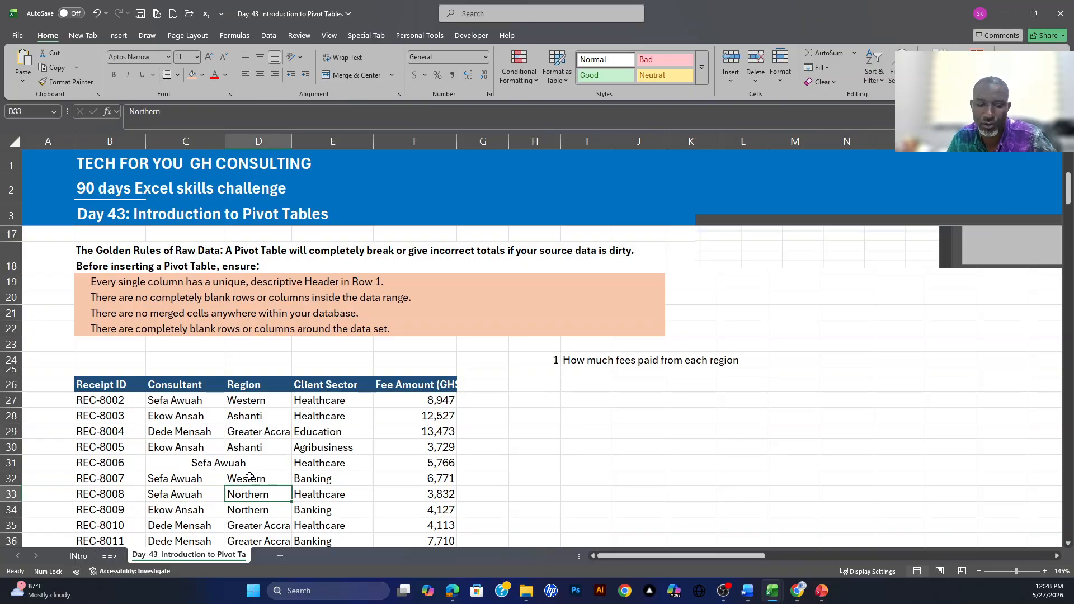
{"action": "key", "text": "ctrl+z"}
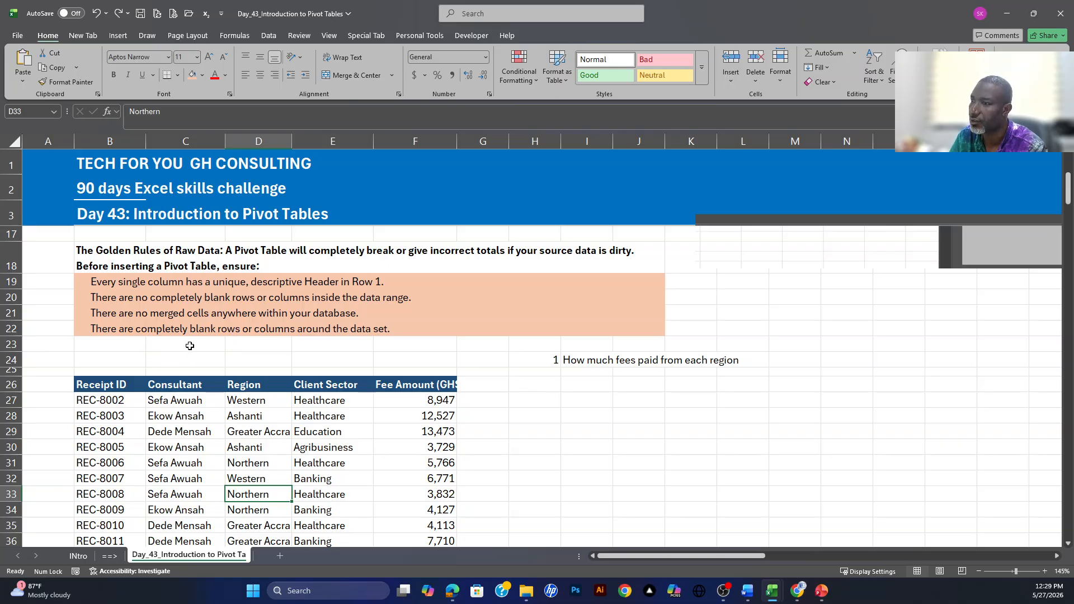
- Check the empty columns beside the receipts table at A26, G26 and H26 against the rule on blank surroundings
{"action": "scroll", "coordinate": [189, 345], "scroll_direction": "down", "scroll_amount": 1}
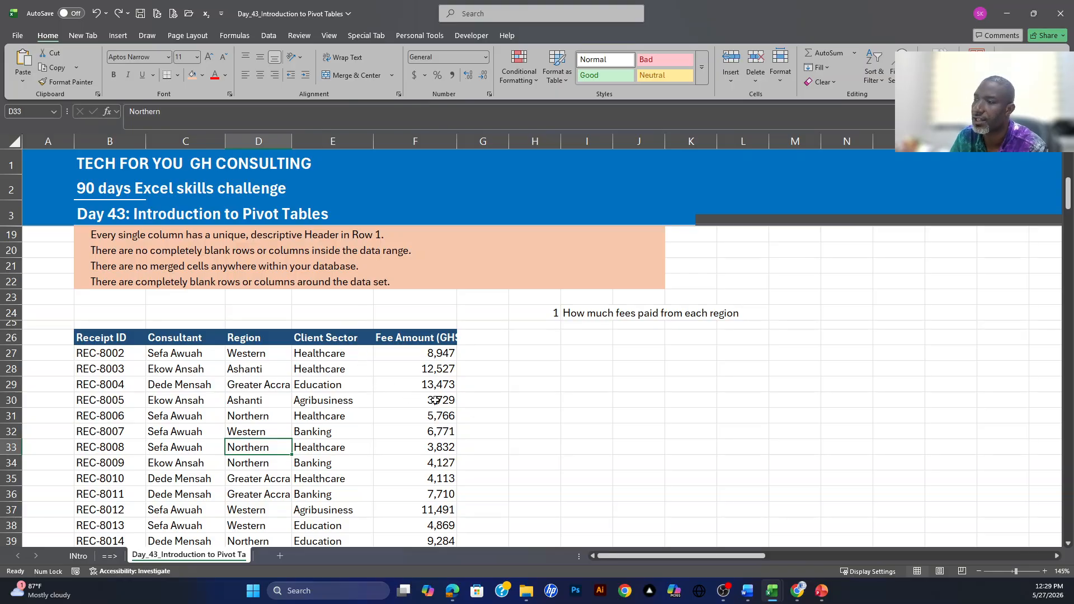
{"action": "scroll", "coordinate": [435, 401], "scroll_direction": "down", "scroll_amount": 1}
{"action": "left_click", "coordinate": [71, 289]}
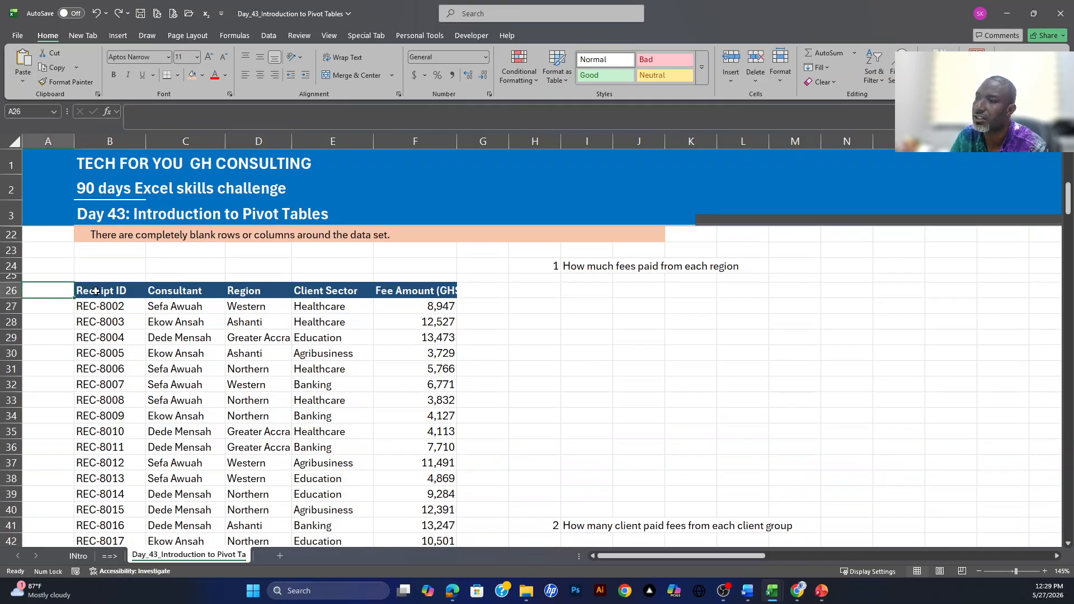
{"action": "left_click", "coordinate": [490, 293]}
{"action": "left_click", "coordinate": [569, 302]}
{"action": "left_click", "coordinate": [552, 290]}
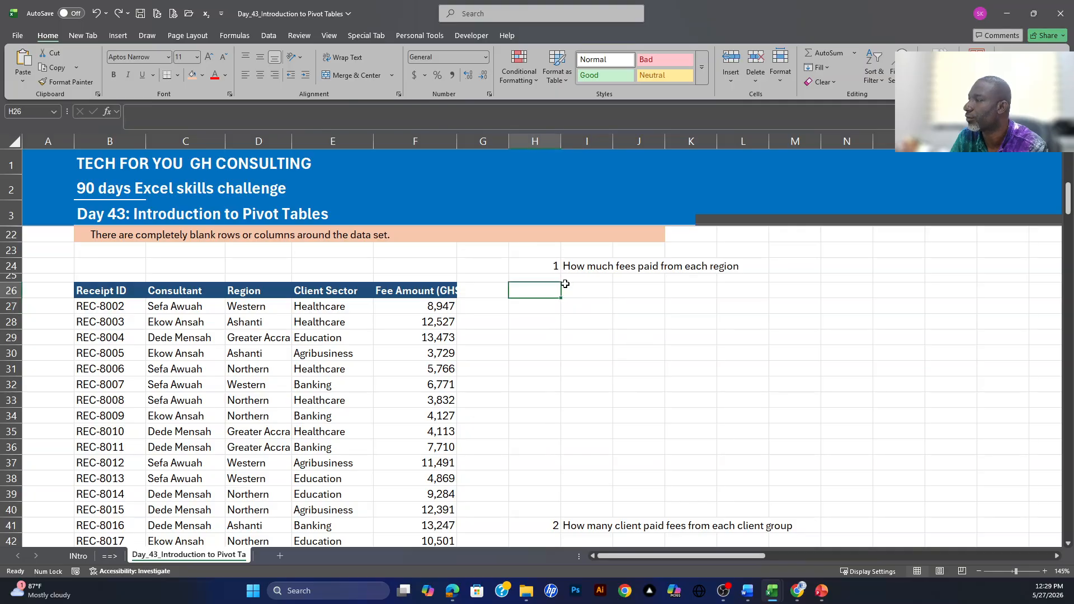
- Check that column G beside the receipts table is blank by selecting G25:G39 and looking down the records
{"action": "left_click", "coordinate": [469, 291]}
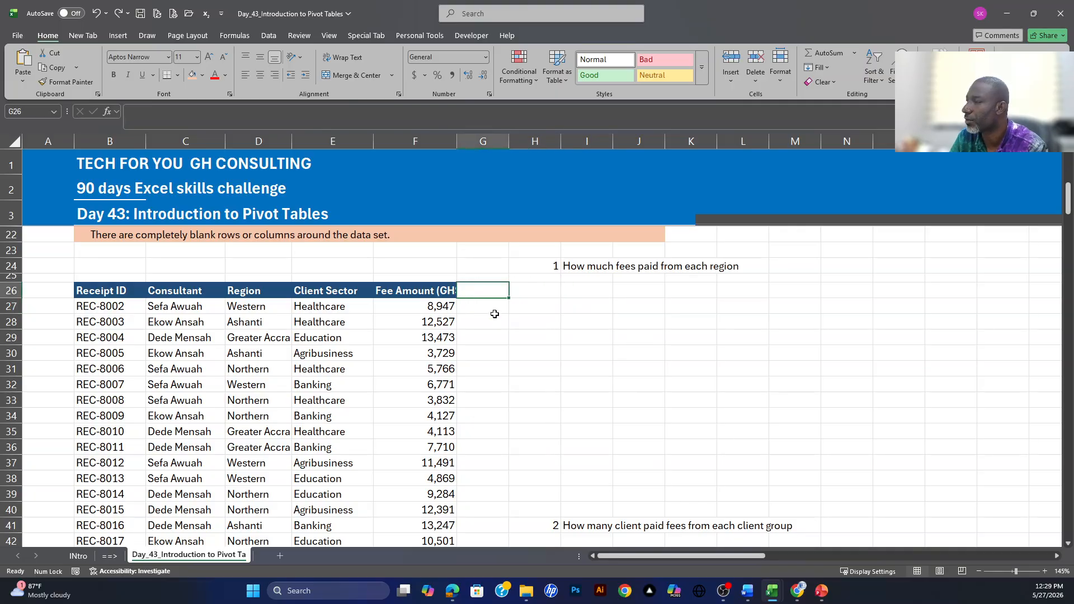
{"action": "left_click", "coordinate": [468, 356]}
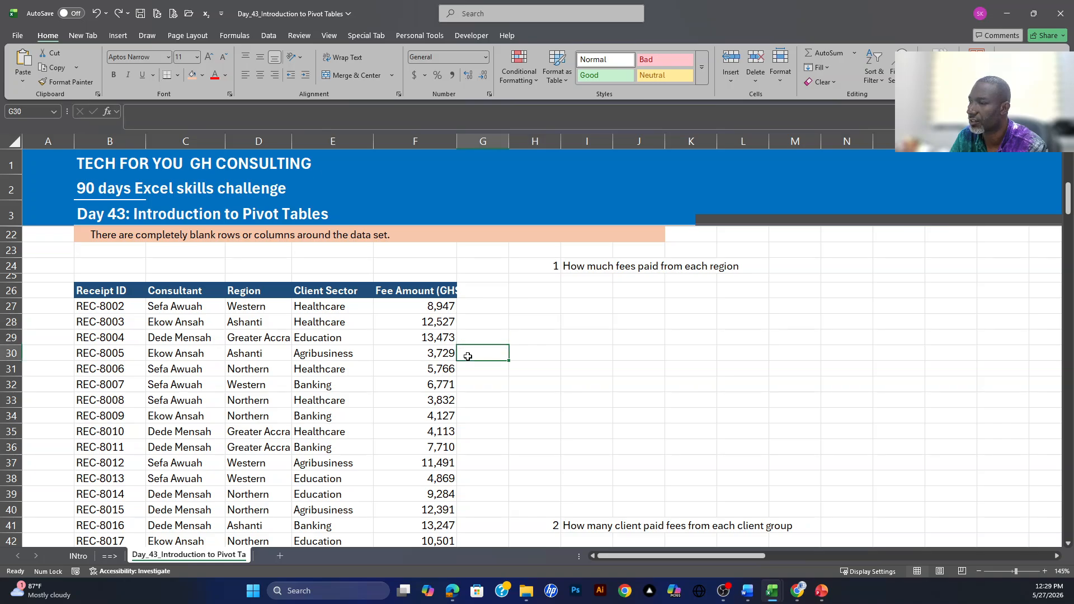
{"action": "left_click_drag", "start_coordinate": [90, 277], "coordinate": [482, 494]}
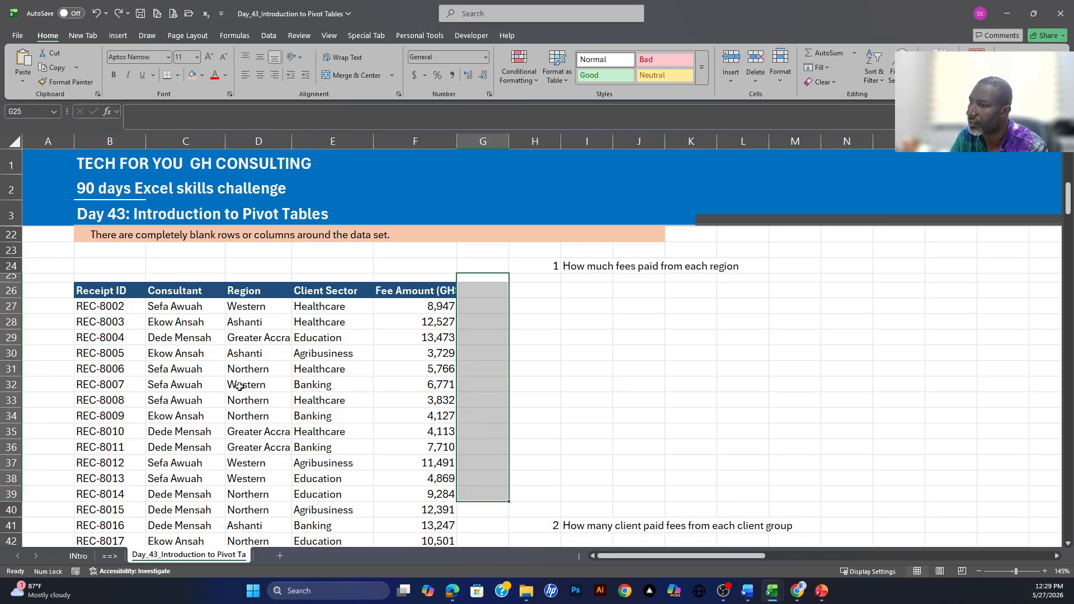
{"action": "scroll", "coordinate": [254, 387], "scroll_direction": "down", "scroll_amount": 6}
{"action": "scroll", "coordinate": [257, 388], "scroll_direction": "down", "scroll_amount": 4}
{"action": "scroll", "coordinate": [246, 419], "scroll_direction": "down", "scroll_amount": 3}
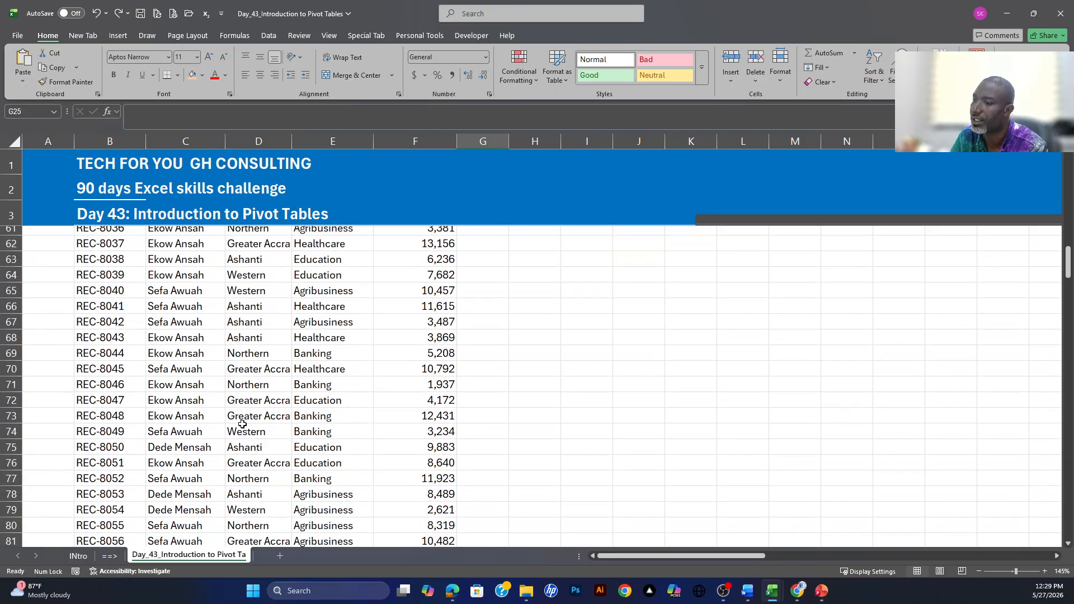
{"action": "scroll", "coordinate": [263, 413], "scroll_direction": "up", "scroll_amount": 4}
{"action": "scroll", "coordinate": [265, 413], "scroll_direction": "up", "scroll_amount": 10}
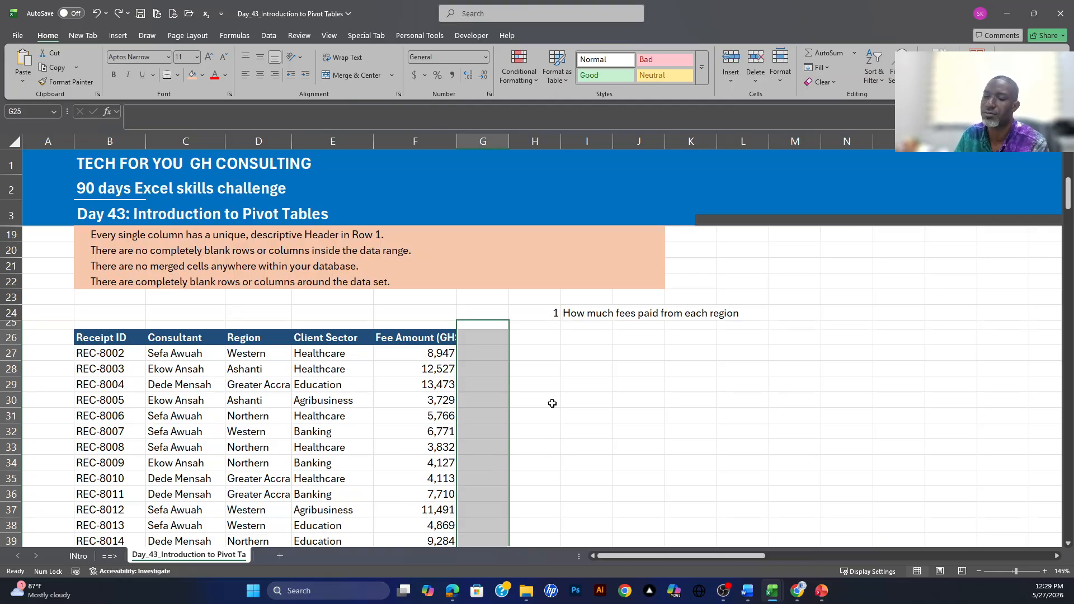
{"action": "left_click", "coordinate": [550, 402]}
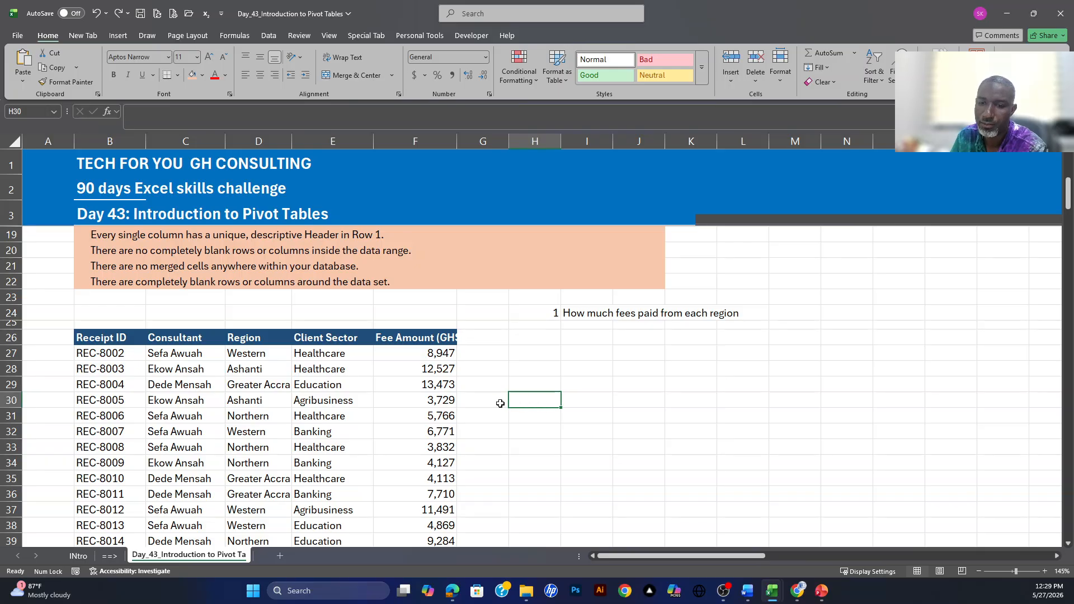
{"action": "left_click", "coordinate": [397, 386]}
{"action": "left_click", "coordinate": [308, 390]}
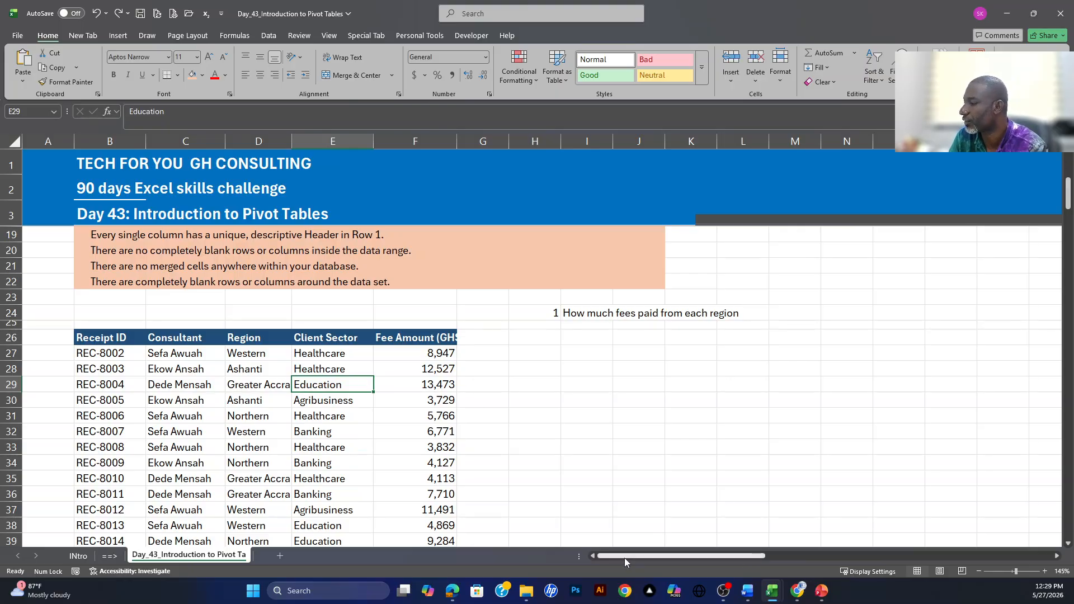
{"action": "left_click_drag", "start_coordinate": [624, 558], "coordinate": [633, 557]}
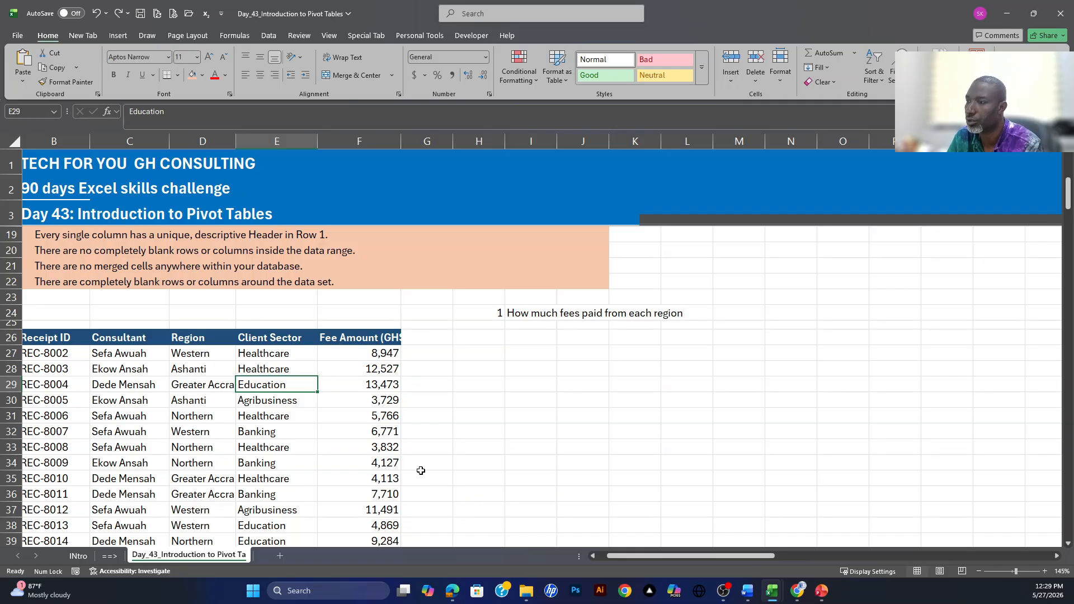
{"action": "left_click_drag", "start_coordinate": [612, 559], "coordinate": [605, 557]}
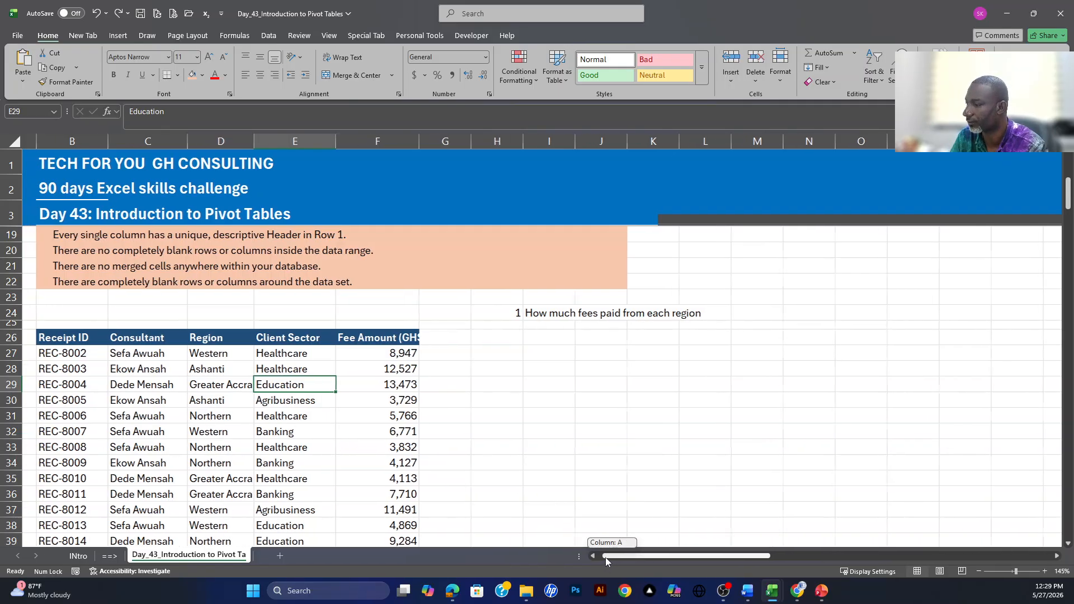
{"action": "left_click", "coordinate": [331, 431]}
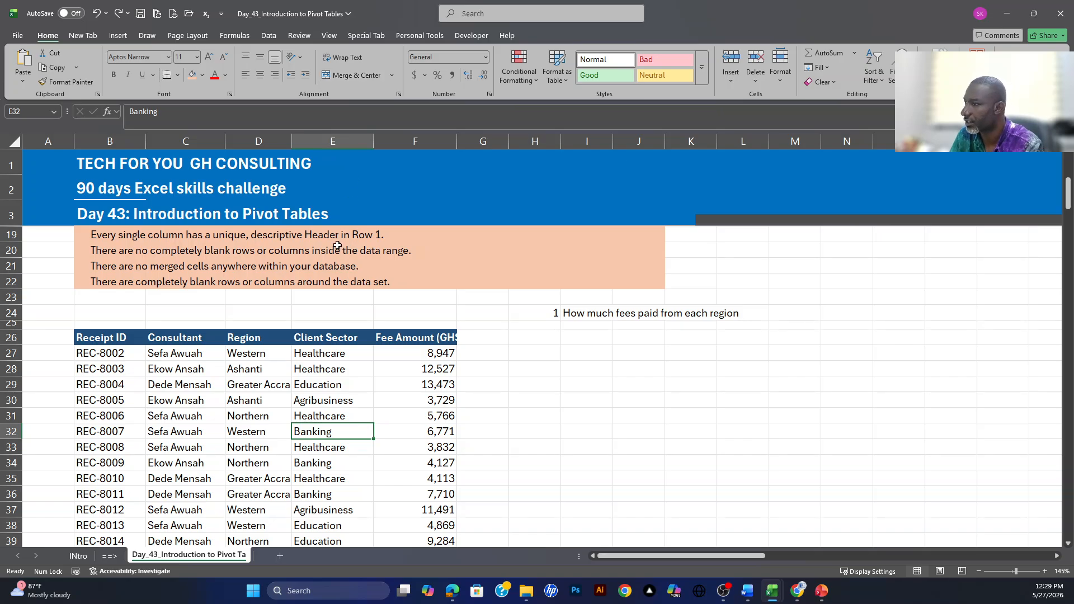
- Relate question 1 in H24 to the fee amounts and go through the table headers from B26 to F26
{"action": "left_click", "coordinate": [412, 353]}
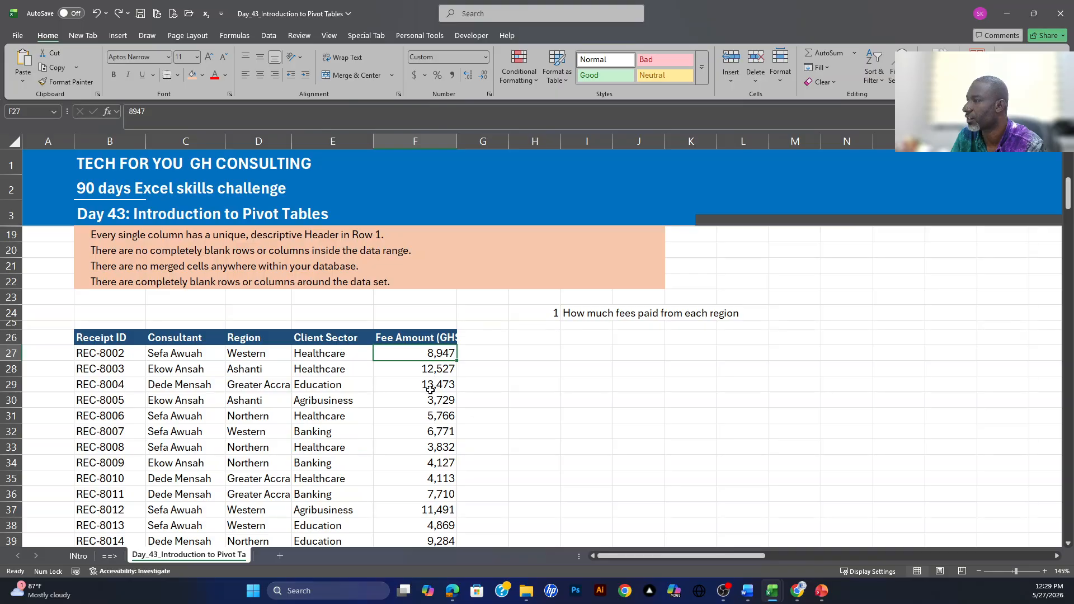
{"action": "left_click", "coordinate": [552, 319]}
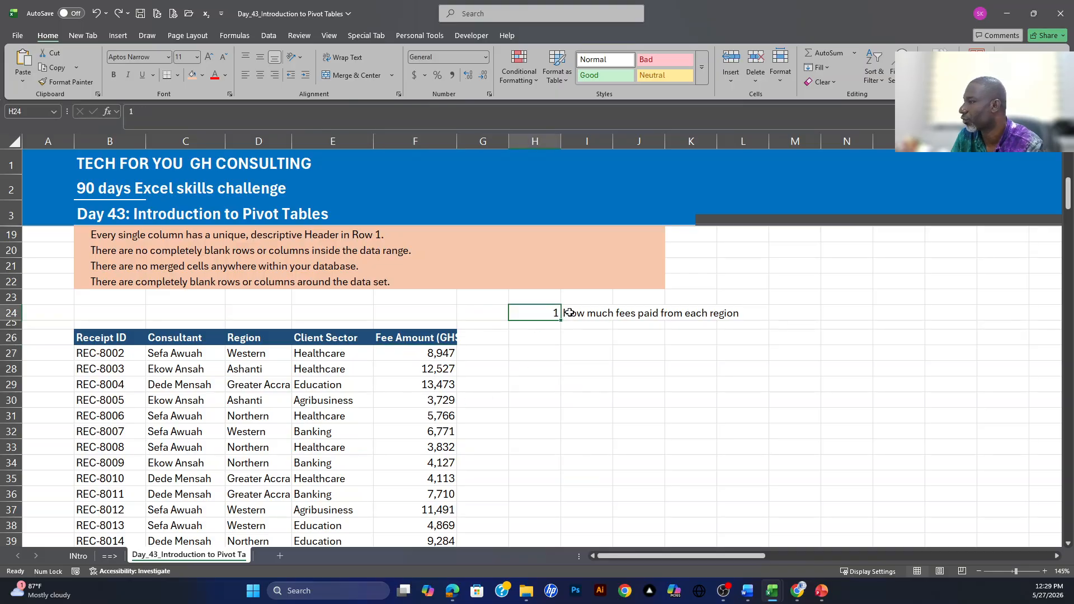
{"action": "left_click", "coordinate": [106, 340]}
{"action": "key", "text": "Right"}
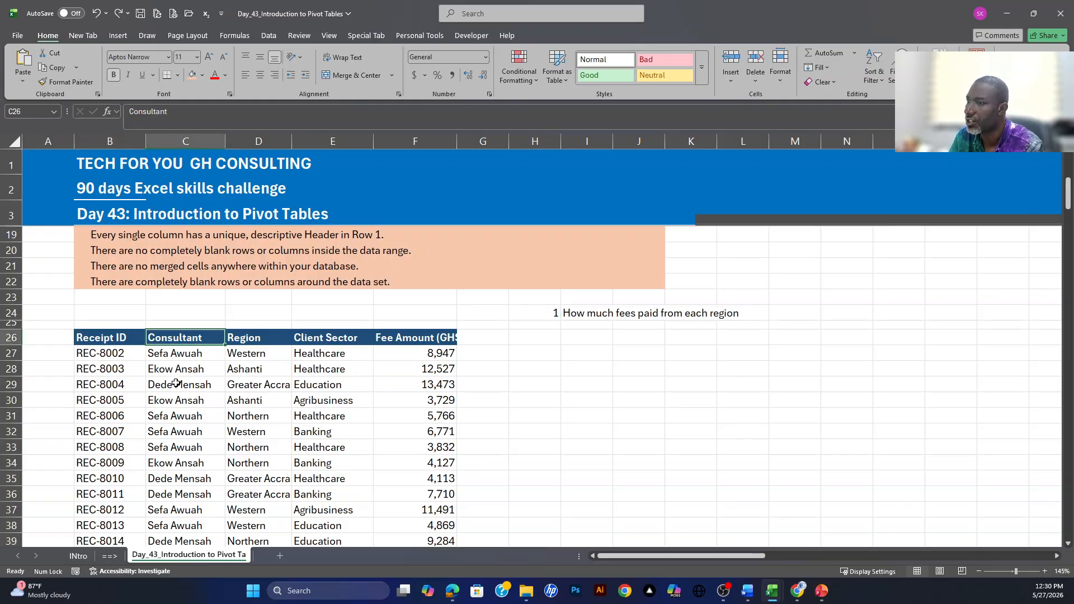
{"action": "left_click", "coordinate": [239, 339]}
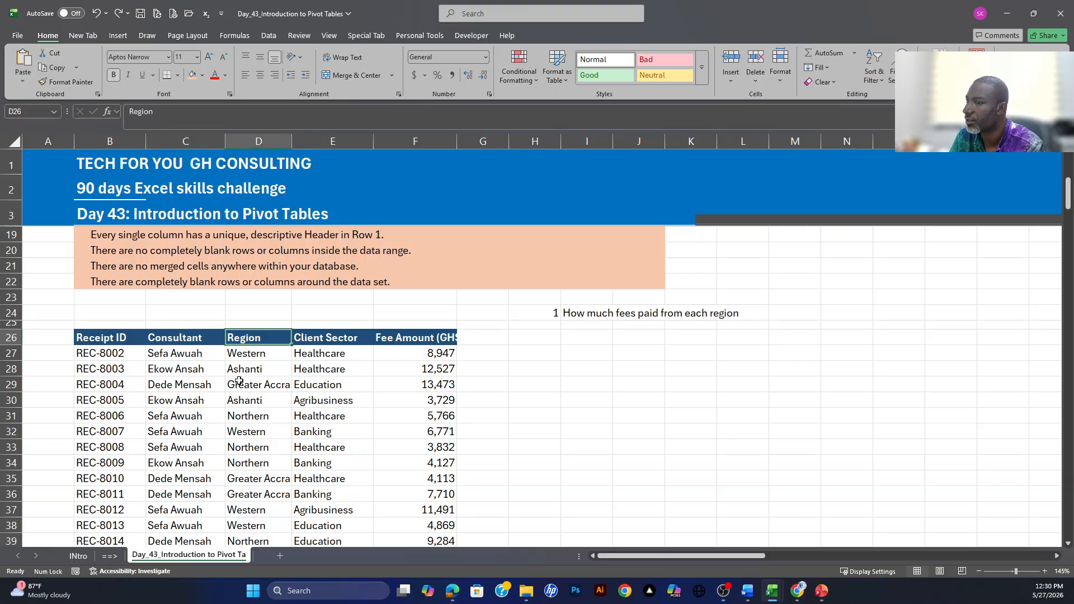
{"action": "left_click", "coordinate": [324, 343]}
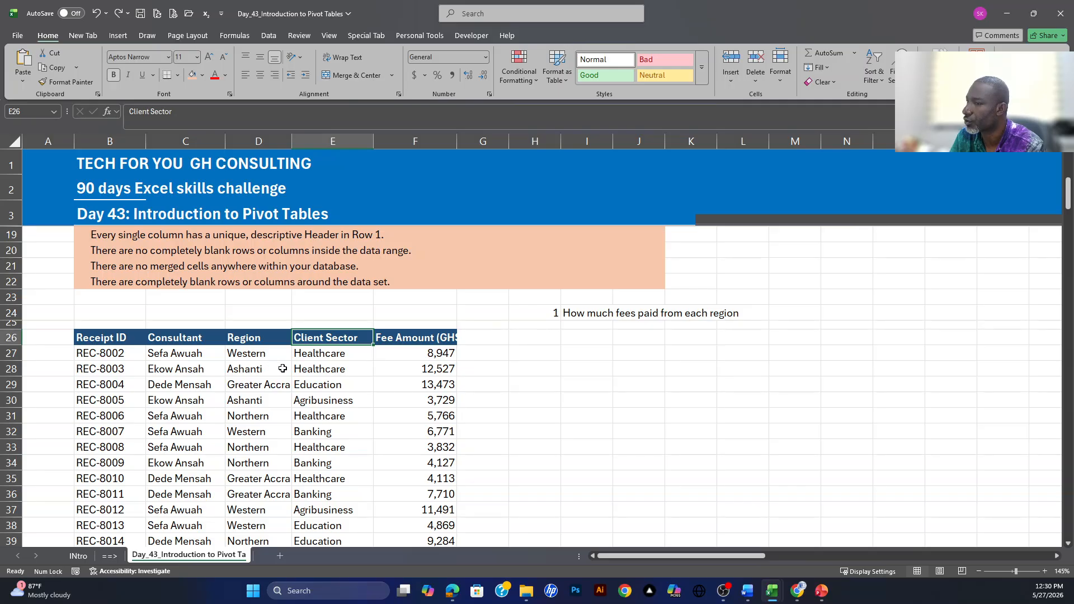
{"action": "left_click", "coordinate": [408, 336]}
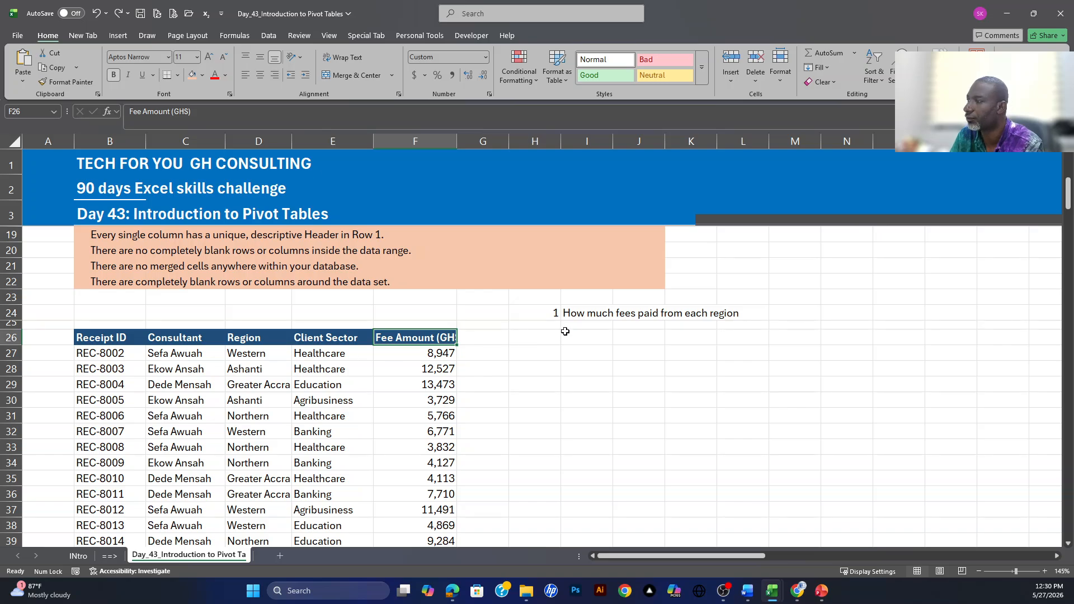
- Review the first record in B27:F27 and the raw-data rules in B19:B22
{"action": "scroll", "coordinate": [344, 377], "scroll_direction": "down", "scroll_amount": 2}
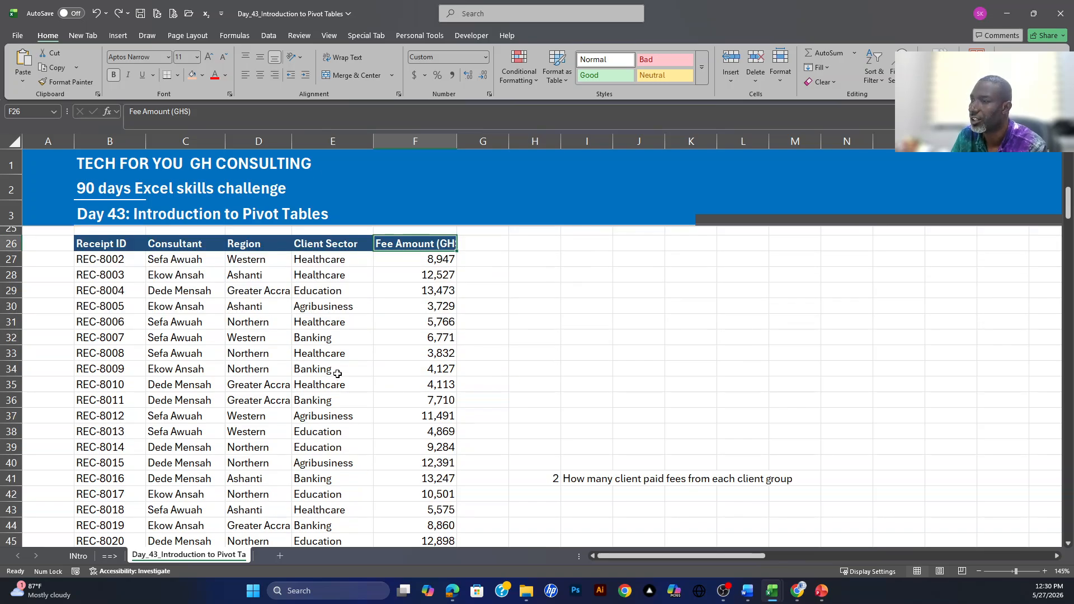
{"action": "scroll", "coordinate": [325, 375], "scroll_direction": "up", "scroll_amount": 1}
{"action": "left_click", "coordinate": [305, 358]}
{"action": "left_click_drag", "start_coordinate": [96, 301], "coordinate": [395, 307]}
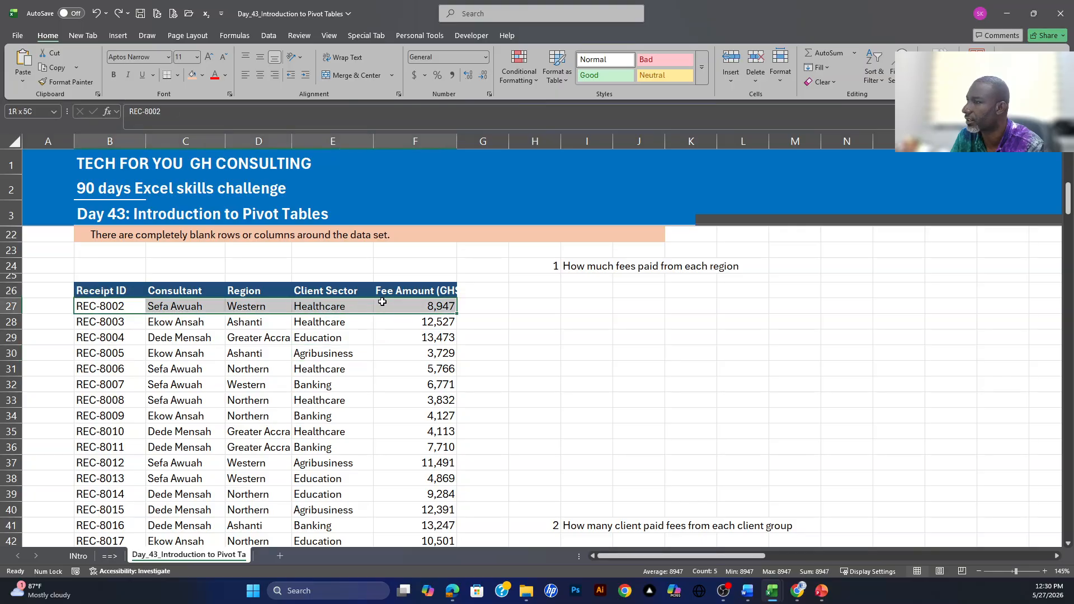
{"action": "left_click", "coordinate": [358, 341]}
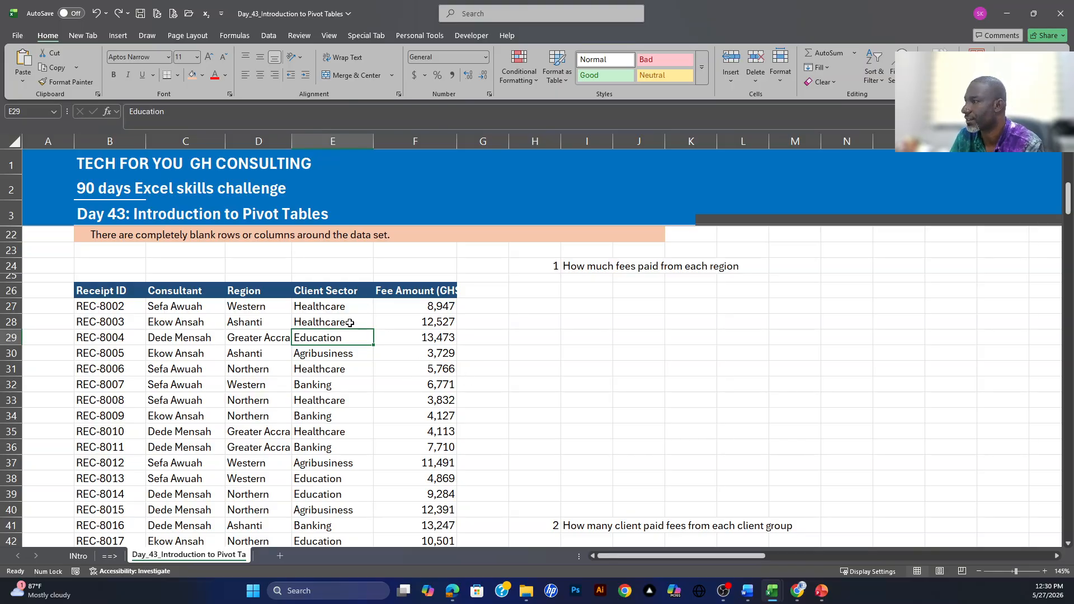
{"action": "left_click", "coordinate": [314, 323]}
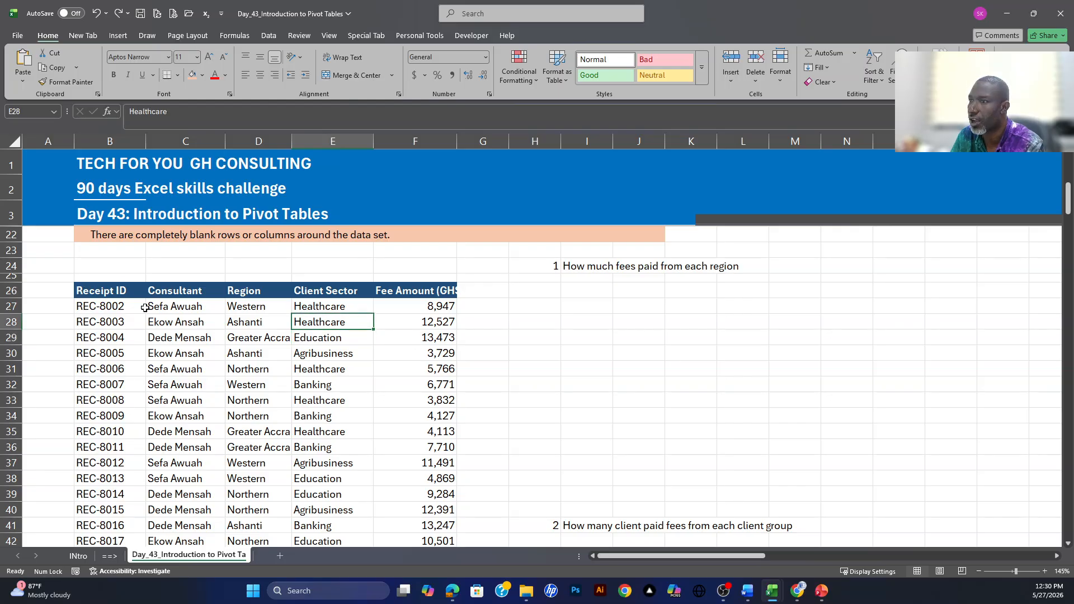
{"action": "scroll", "coordinate": [144, 308], "scroll_direction": "up", "scroll_amount": 2}
{"action": "left_click_drag", "start_coordinate": [115, 285], "coordinate": [145, 330]}
{"action": "scroll", "coordinate": [154, 344], "scroll_direction": "down", "scroll_amount": 2}
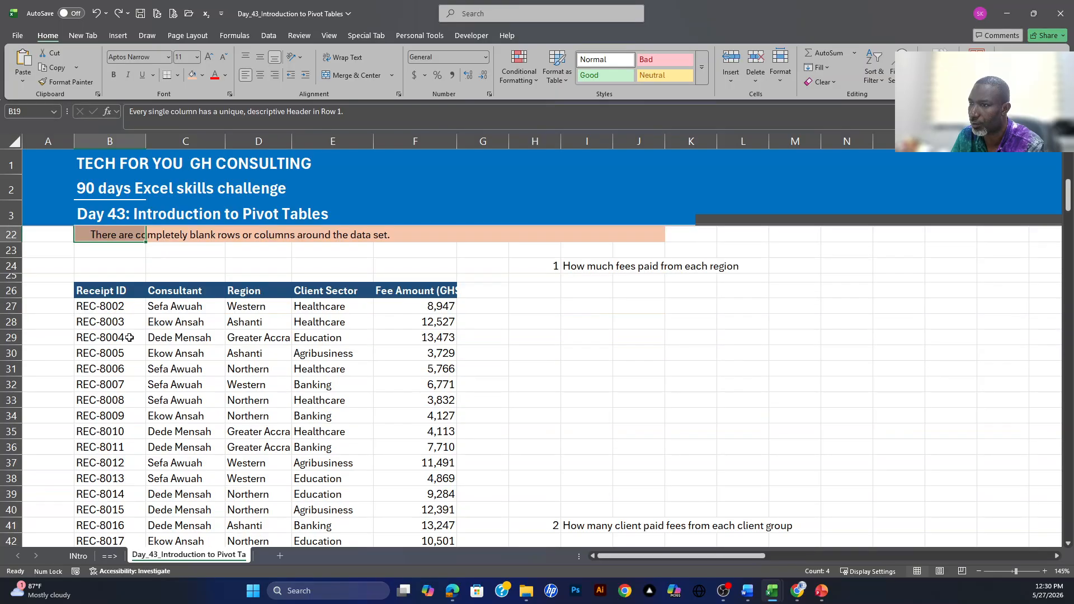
- Insert a PivotTable from the receipts range B26:F237, placing it on the existing worksheet at H26
{"action": "left_click", "coordinate": [174, 339]}
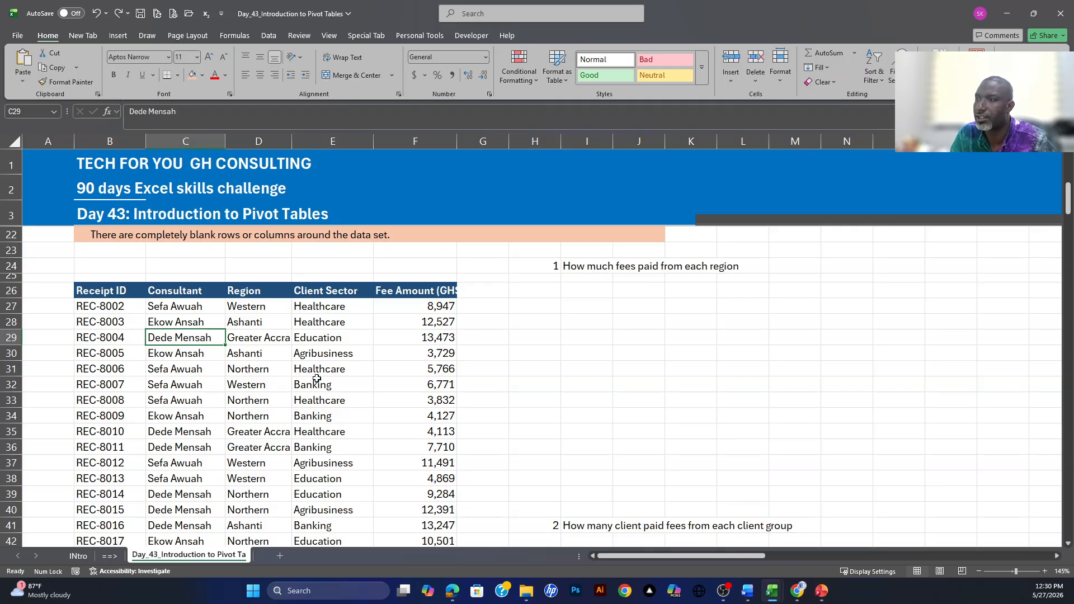
{"action": "left_click", "coordinate": [118, 37]}
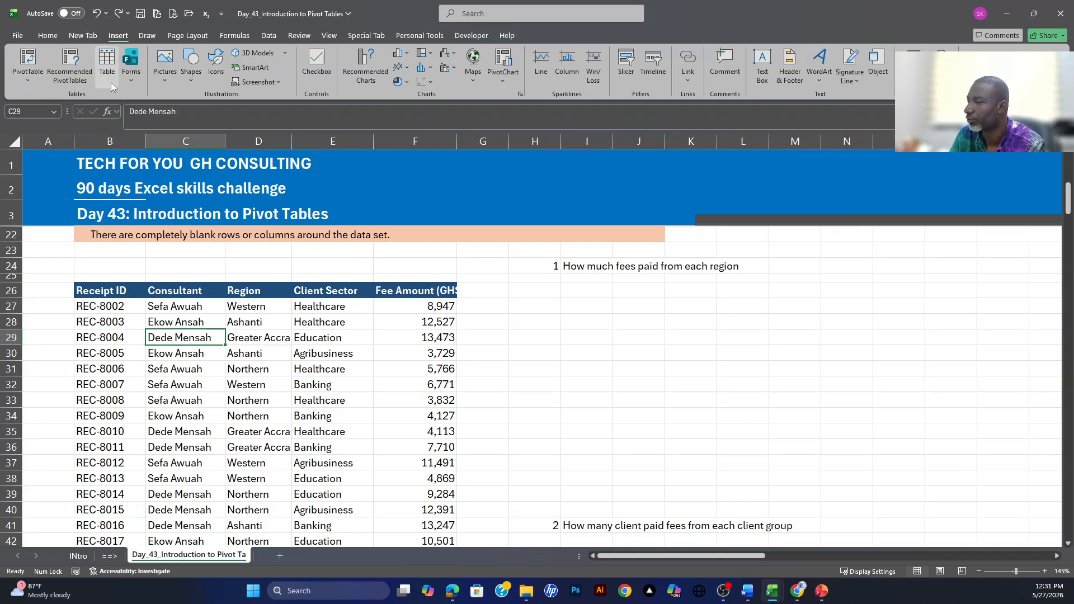
{"action": "left_click", "coordinate": [34, 76]}
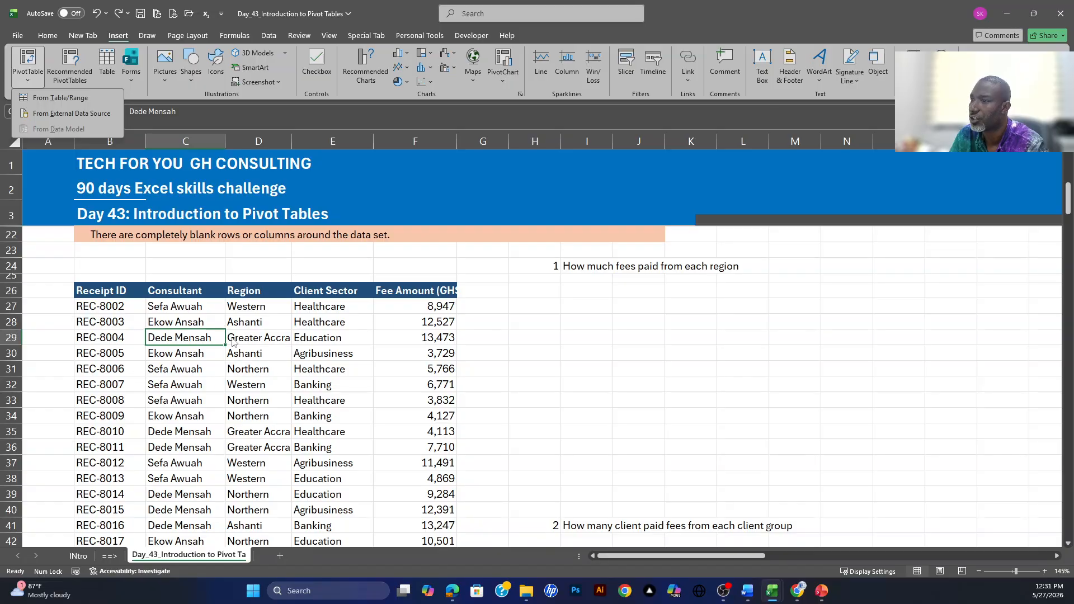
{"action": "left_click", "coordinate": [67, 98]}
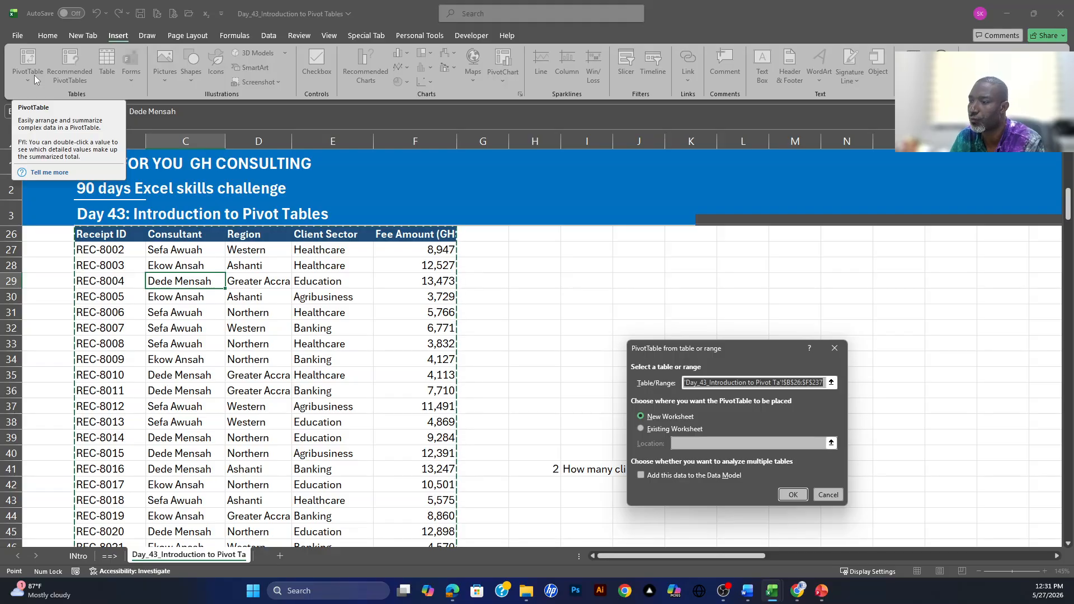
{"action": "left_click_drag", "start_coordinate": [733, 351], "coordinate": [864, 267]}
{"action": "scroll", "coordinate": [684, 277], "scroll_direction": "up", "scroll_amount": 2}
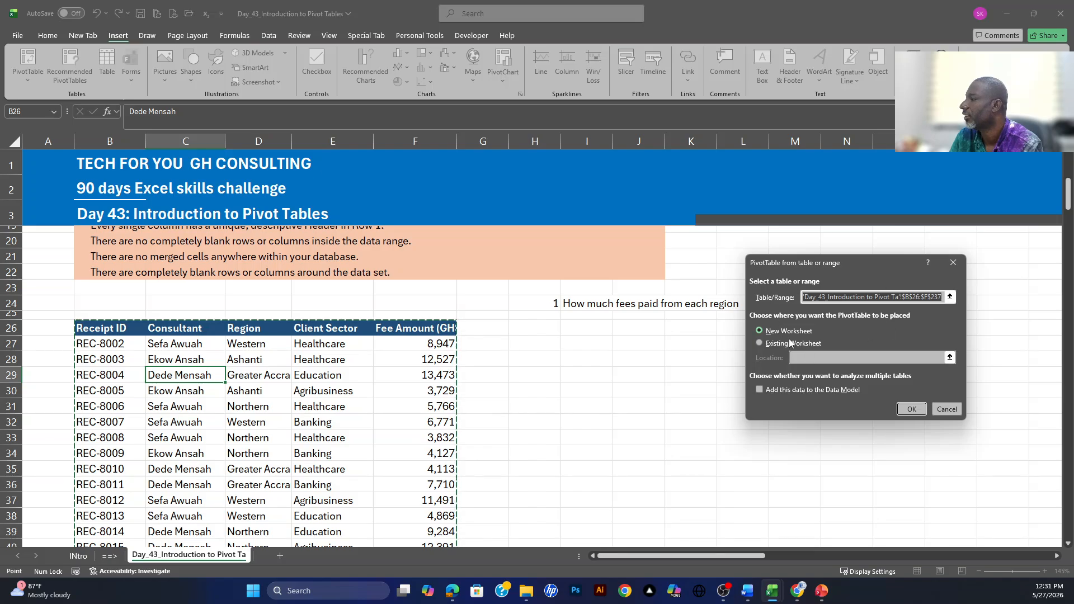
{"action": "mouse_move", "coordinate": [884, 260]}
{"action": "left_mouse_down"}
{"action": "mouse_move", "coordinate": [893, 275]}
{"action": "mouse_move", "coordinate": [848, 287]}
{"action": "mouse_move", "coordinate": [876, 272]}
{"action": "left_mouse_up"}
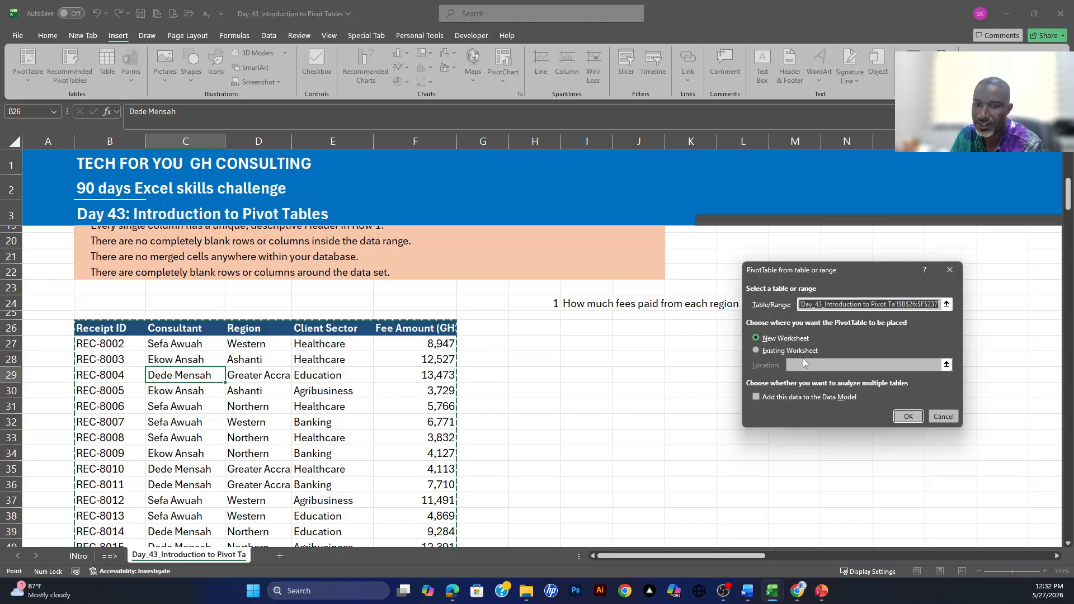
{"action": "left_click", "coordinate": [756, 351]}
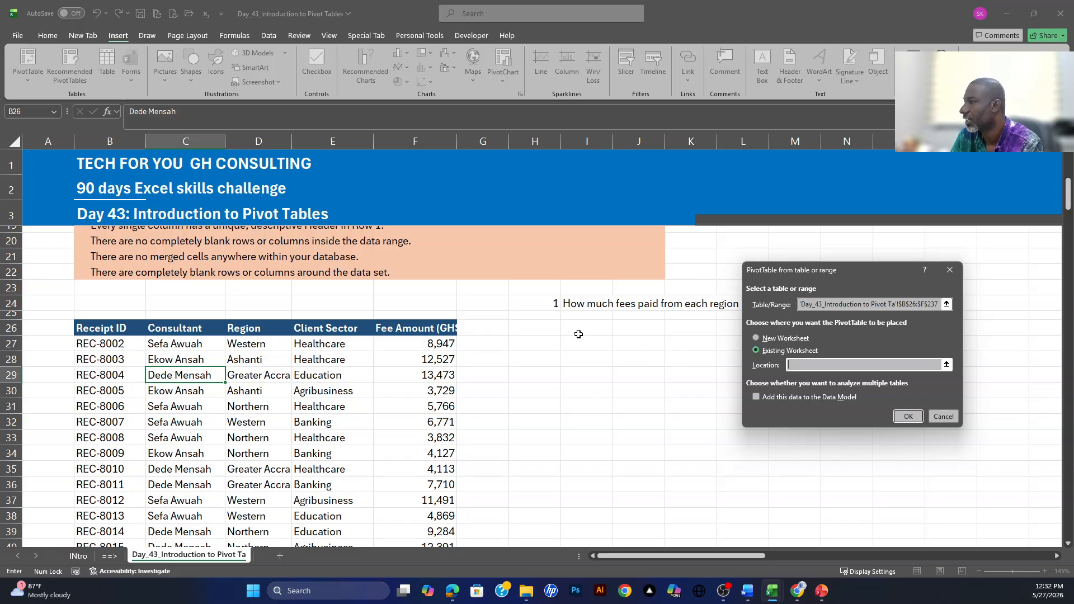
{"action": "left_click", "coordinate": [548, 329]}
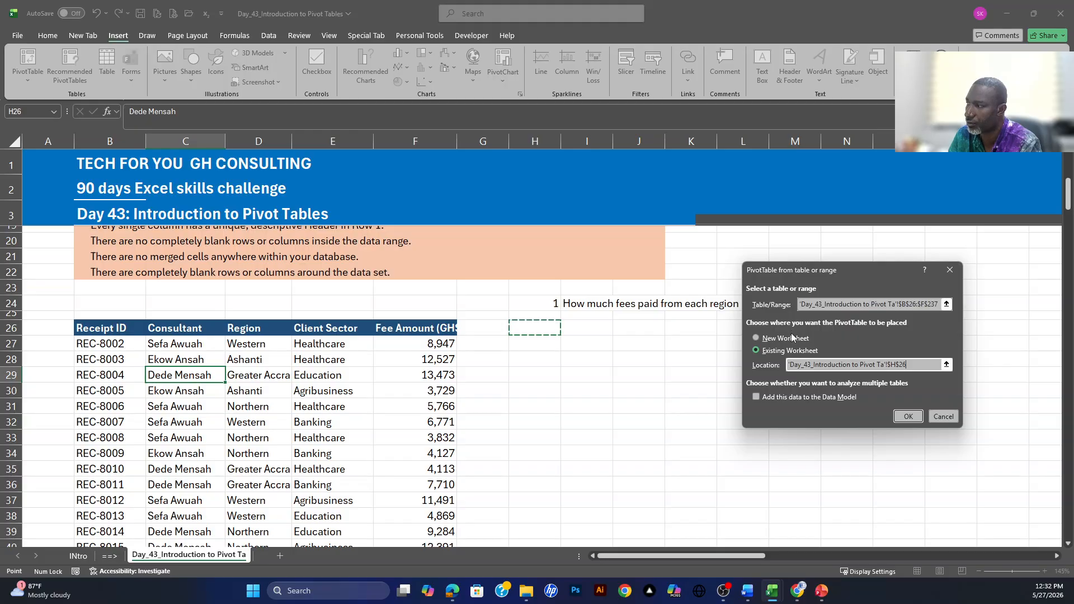
{"action": "left_click", "coordinate": [907, 417]}
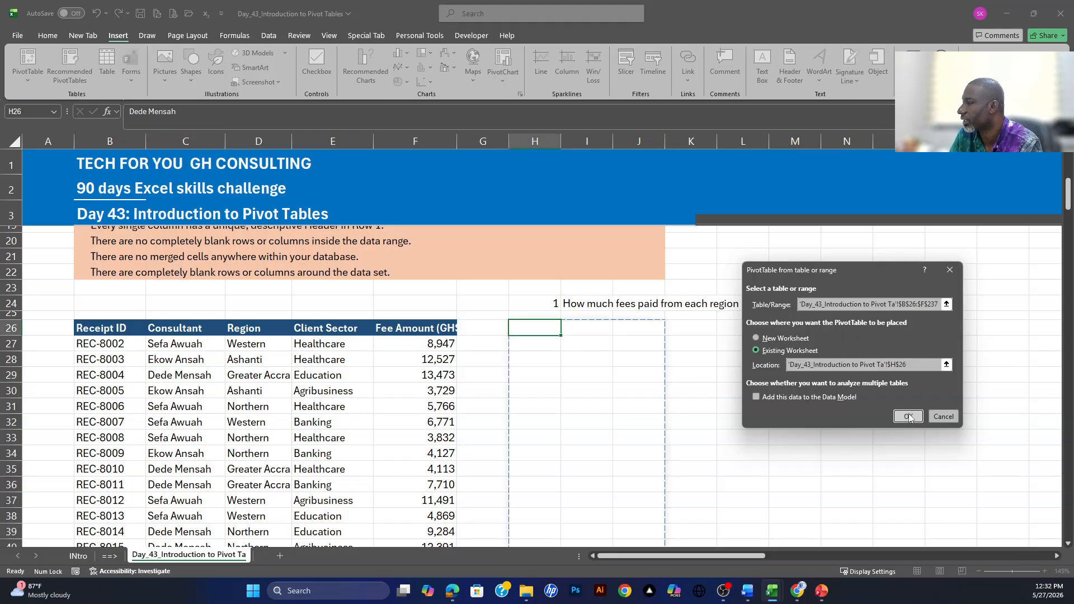
- Move question 2 and its number from row 41 to row 50, and select the empty PivotTable area
{"action": "scroll", "coordinate": [812, 488], "scroll_direction": "down", "scroll_amount": 4}
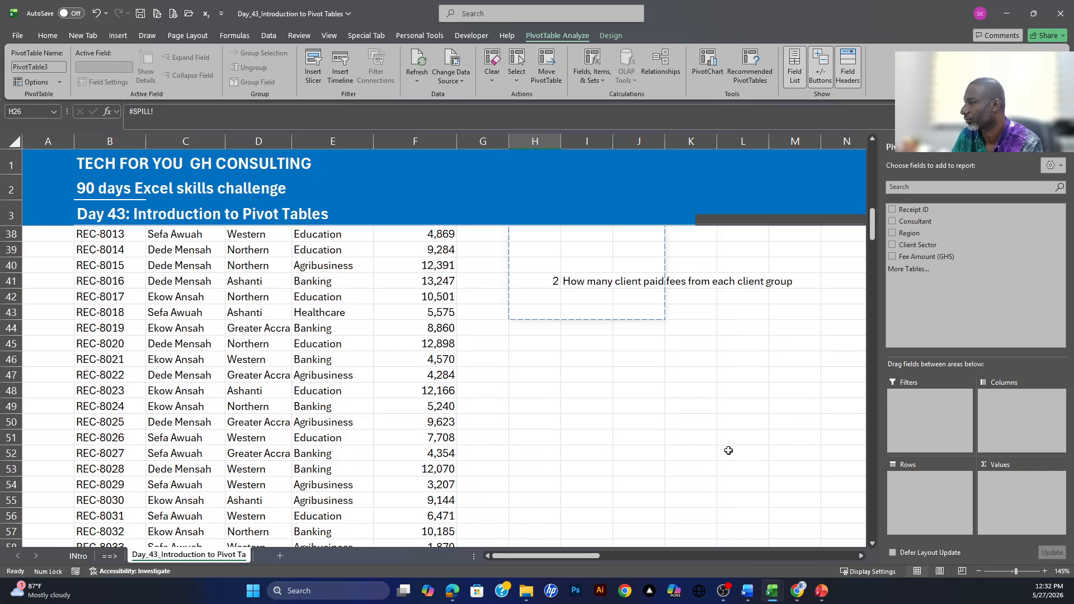
{"action": "left_click", "coordinate": [562, 376]}
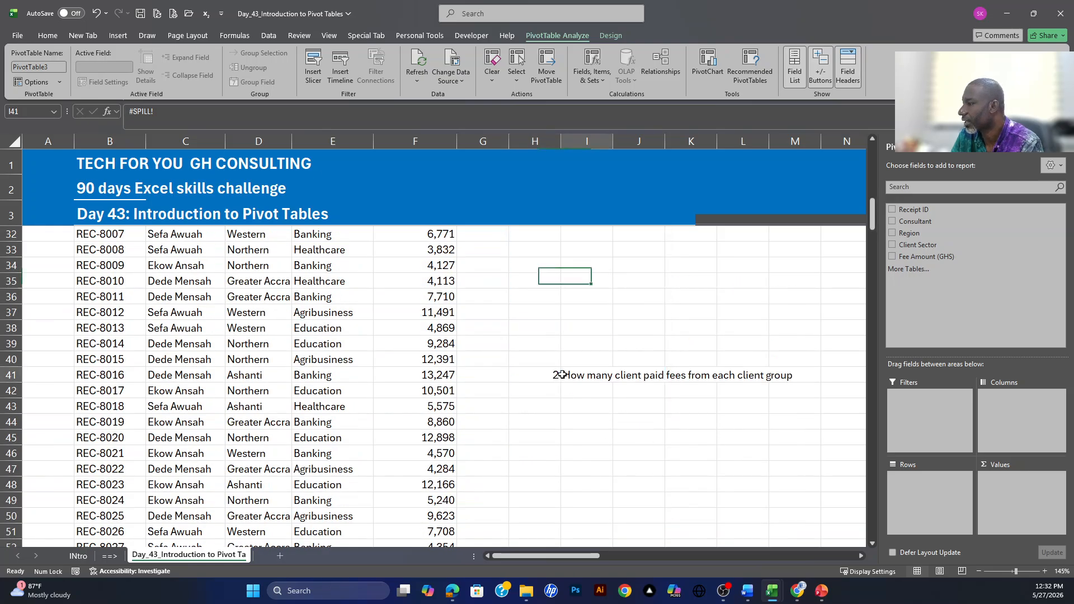
{"action": "left_click", "coordinate": [556, 376]}
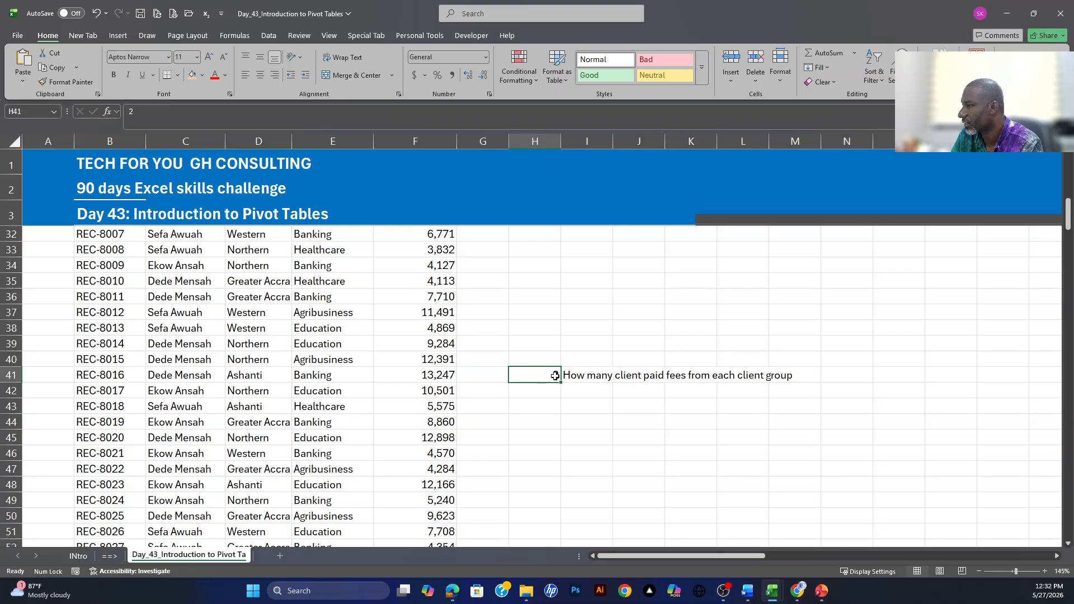
{"action": "left_click_drag", "start_coordinate": [555, 375], "coordinate": [590, 523]}
{"action": "scroll", "coordinate": [602, 464], "scroll_direction": "up", "scroll_amount": 4}
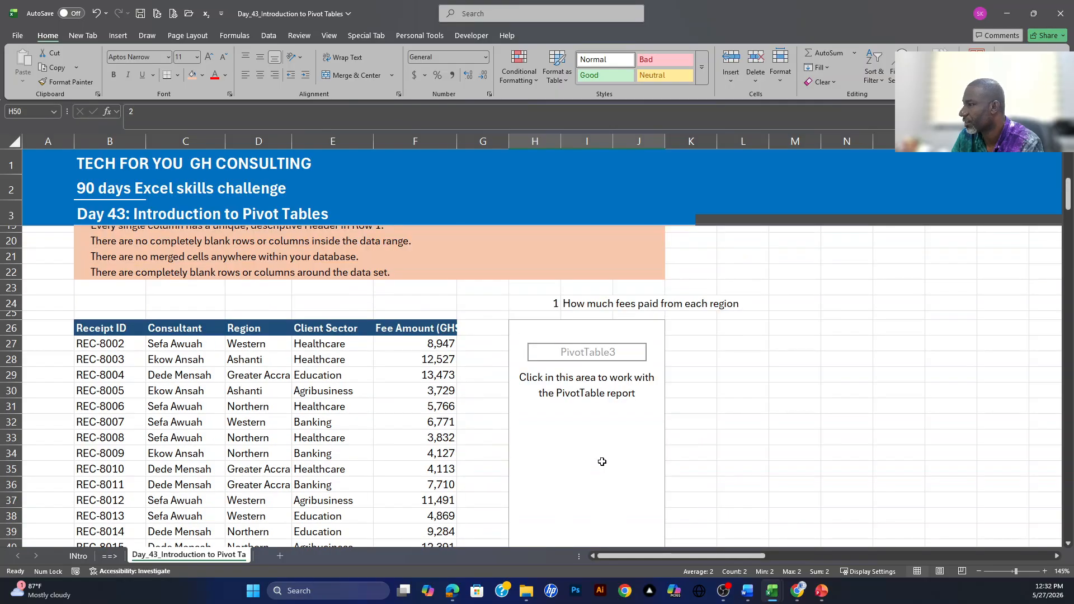
{"action": "left_click", "coordinate": [592, 419]}
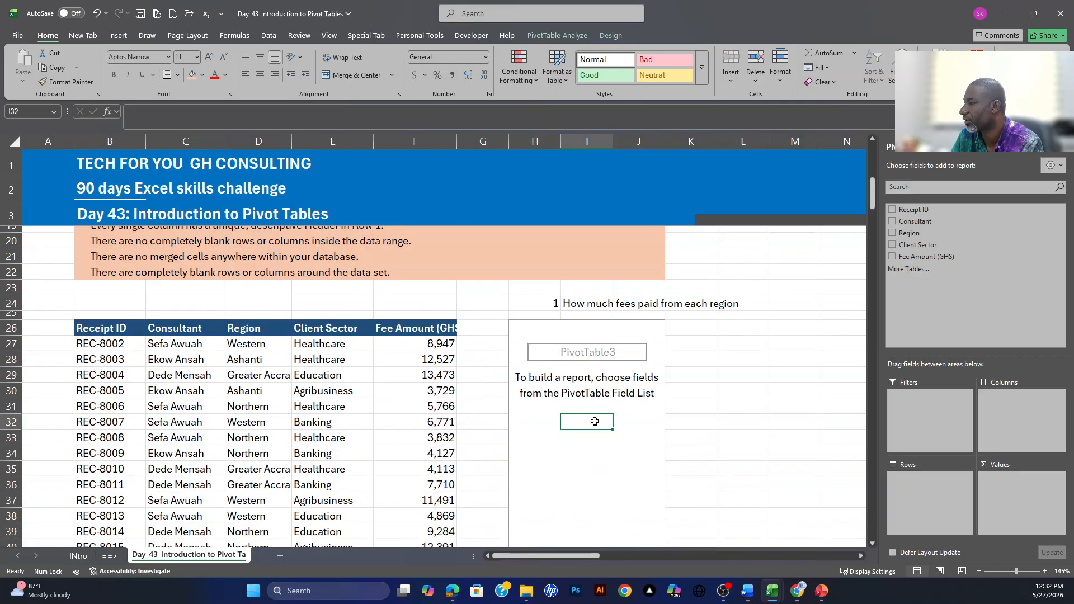
- Build the PivotTable at H26 with Region as rows and Fee Amount (GHS) summed as values
{"action": "scroll", "coordinate": [598, 419], "scroll_direction": "down", "scroll_amount": 4}
{"action": "scroll", "coordinate": [581, 429], "scroll_direction": "up", "scroll_amount": 1}
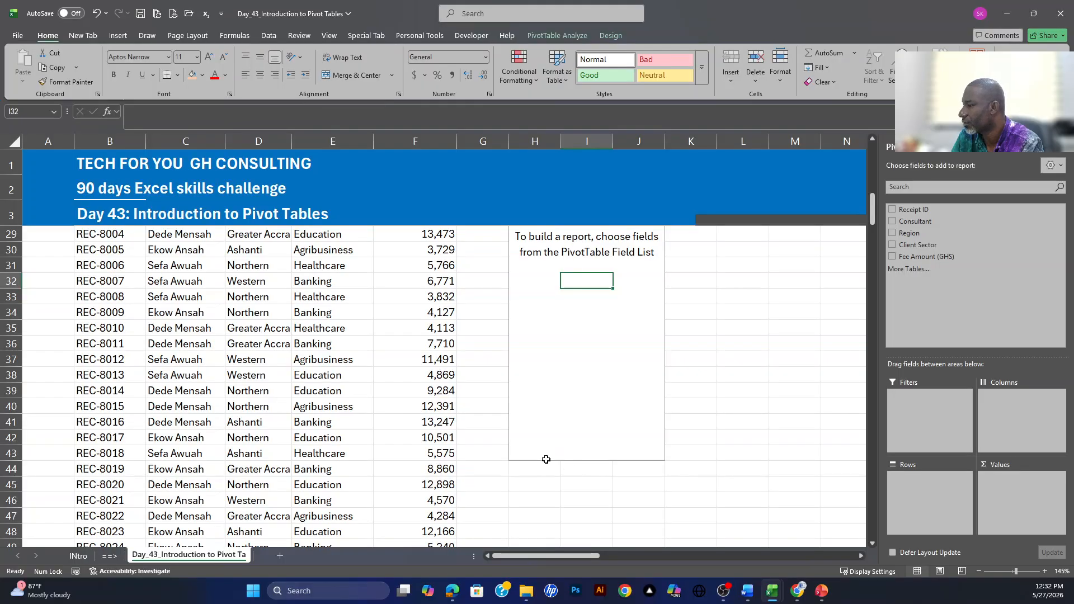
{"action": "scroll", "coordinate": [604, 373], "scroll_direction": "up", "scroll_amount": 1}
{"action": "scroll", "coordinate": [581, 382], "scroll_direction": "up", "scroll_amount": 1}
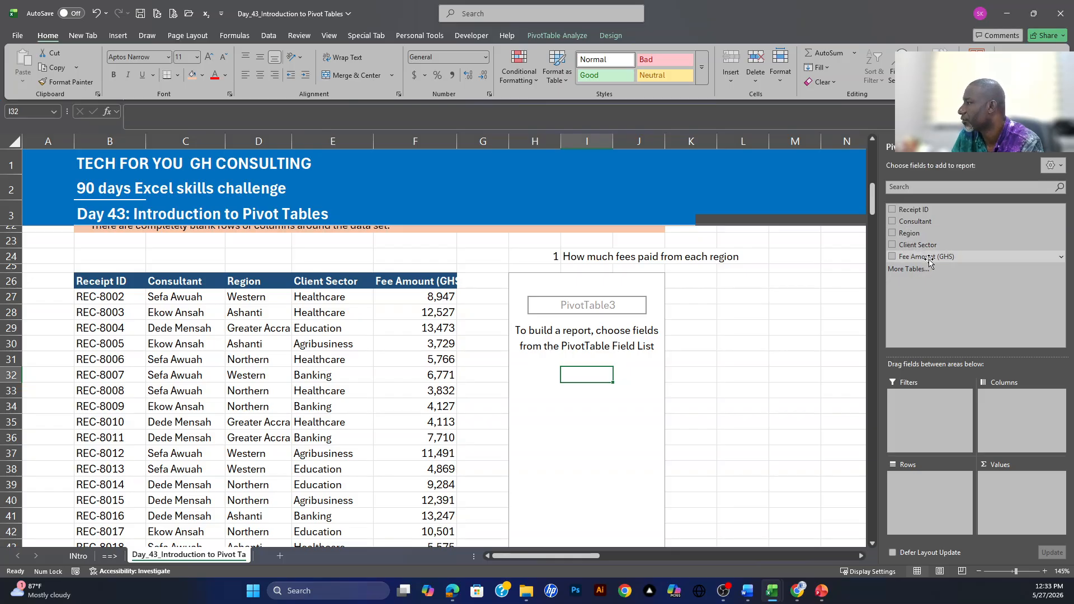
{"action": "left_click_drag", "start_coordinate": [910, 234], "coordinate": [917, 492]}
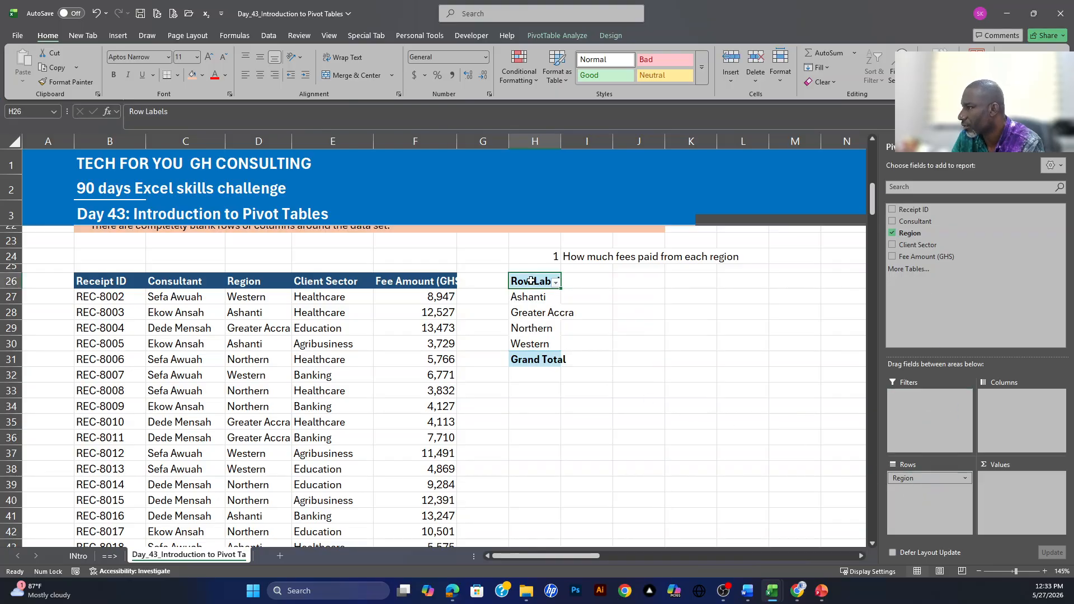
{"action": "left_click_drag", "start_coordinate": [531, 281], "coordinate": [546, 356]}
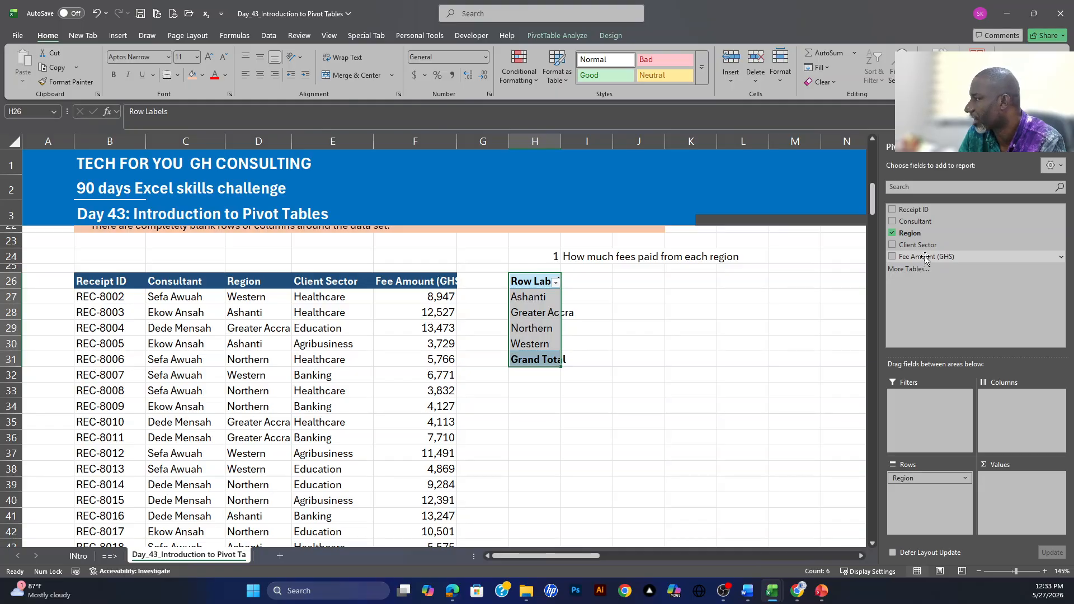
{"action": "mouse_move", "coordinate": [924, 259]}
{"action": "left_mouse_down"}
{"action": "mouse_move", "coordinate": [956, 311]}
{"action": "mouse_move", "coordinate": [1026, 497]}
{"action": "mouse_move", "coordinate": [974, 333]}
{"action": "mouse_move", "coordinate": [924, 256]}
{"action": "left_mouse_up"}
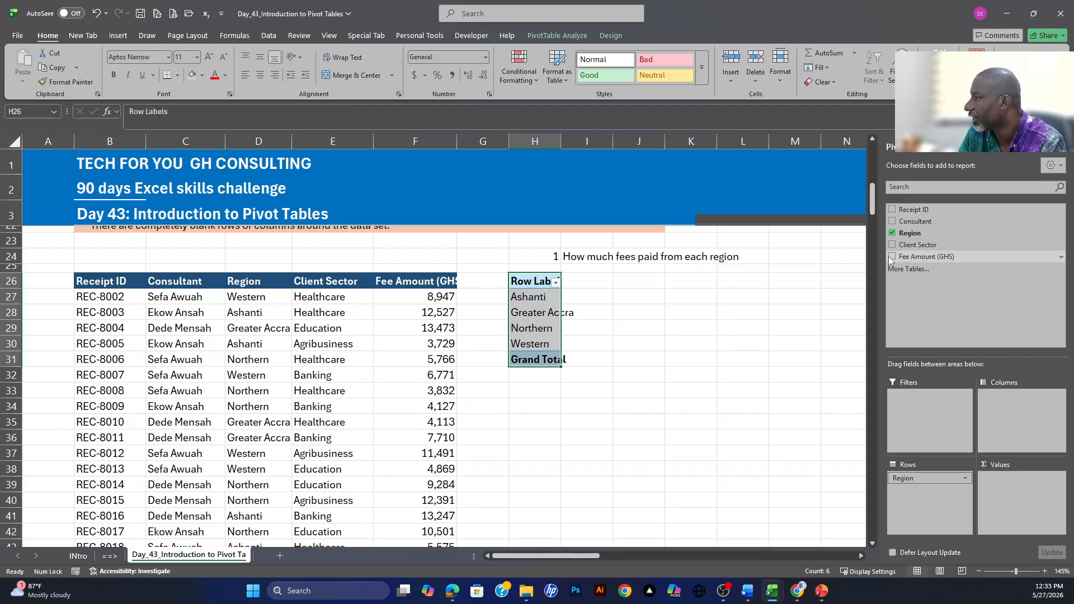
{"action": "left_click", "coordinate": [892, 257]}
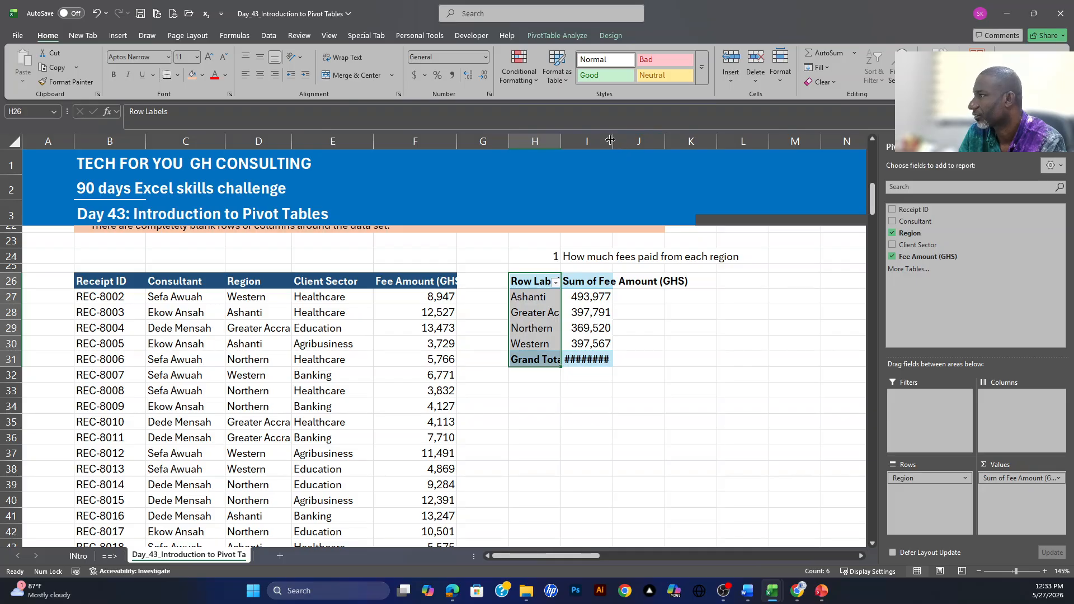
- Widen column I to fit the fee totals and autofit column H to the region labels
{"action": "left_click_drag", "start_coordinate": [610, 140], "coordinate": [640, 140]}
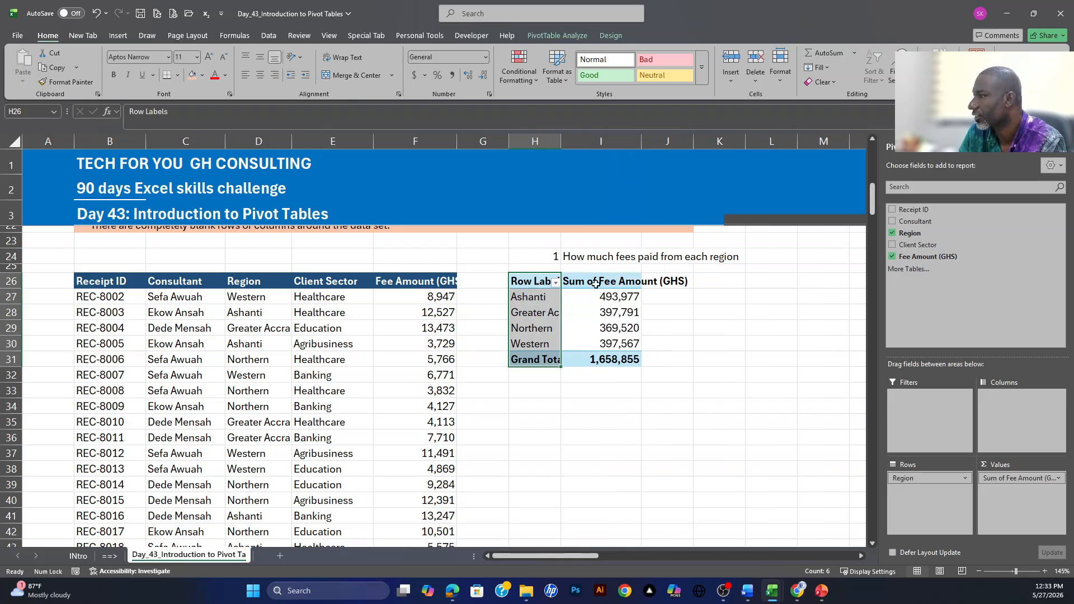
{"action": "left_click", "coordinate": [532, 298]}
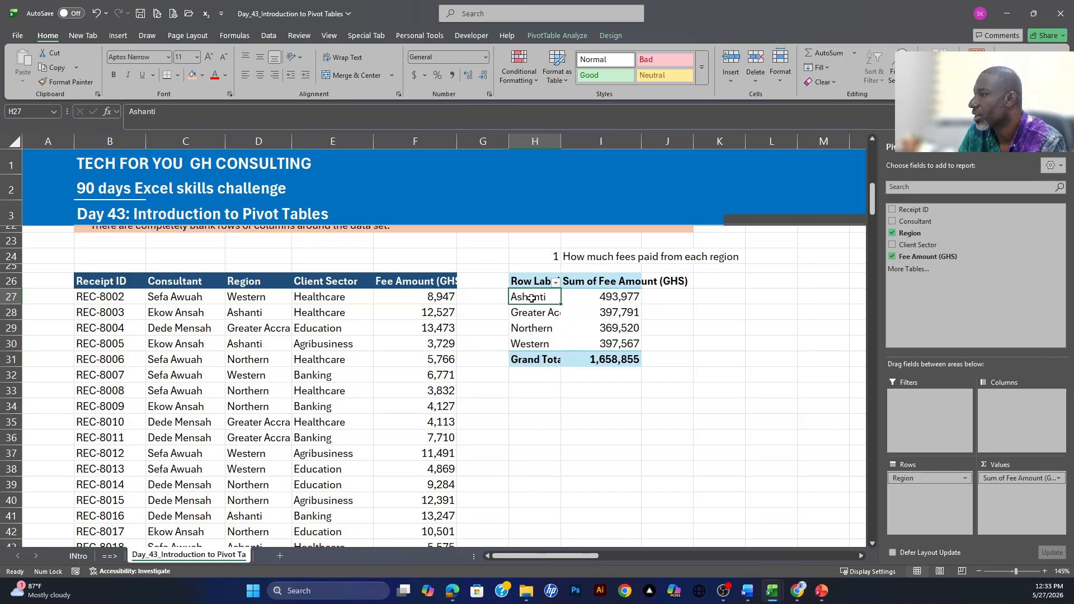
{"action": "left_click", "coordinate": [610, 297]}
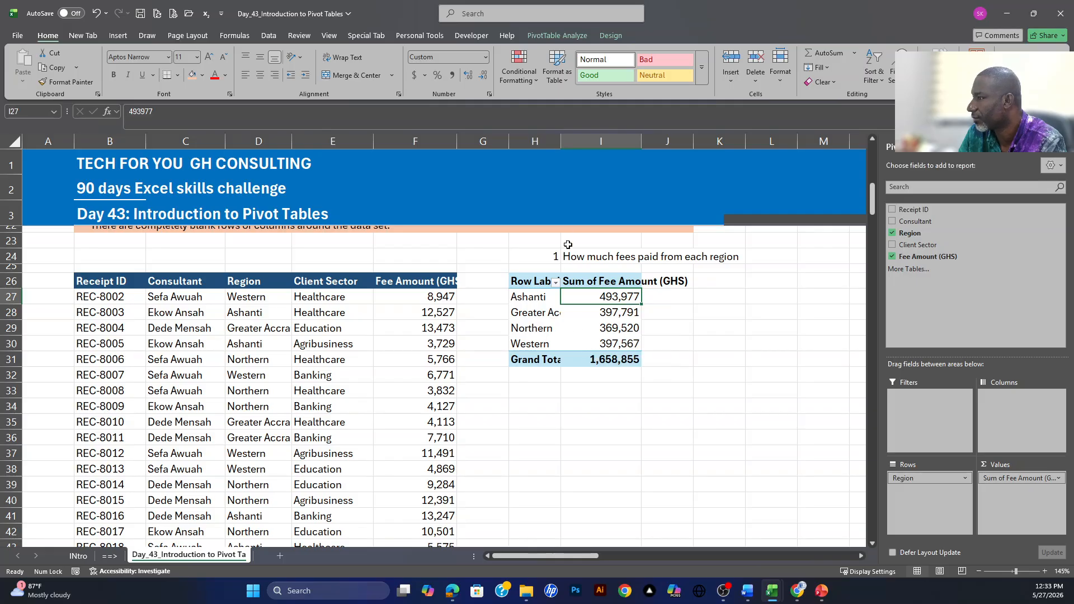
{"action": "double_click", "coordinate": [561, 141]}
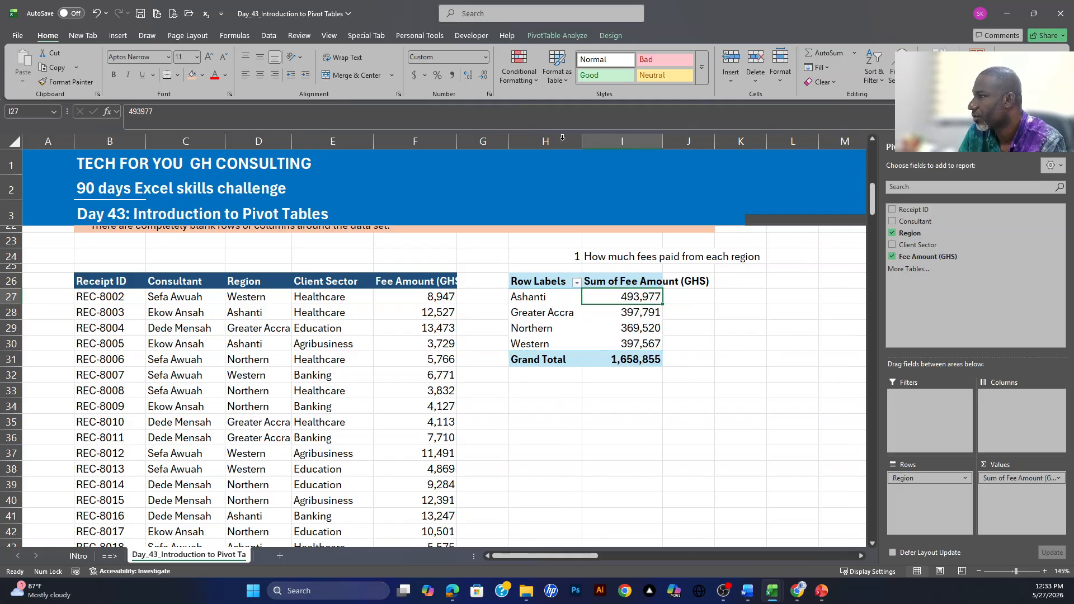
- Review the fee totals for Greater Accra, Northern and Western, and relate them to question 1 in row 24
{"action": "left_click", "coordinate": [548, 313]}
{"action": "left_click", "coordinate": [618, 313]}
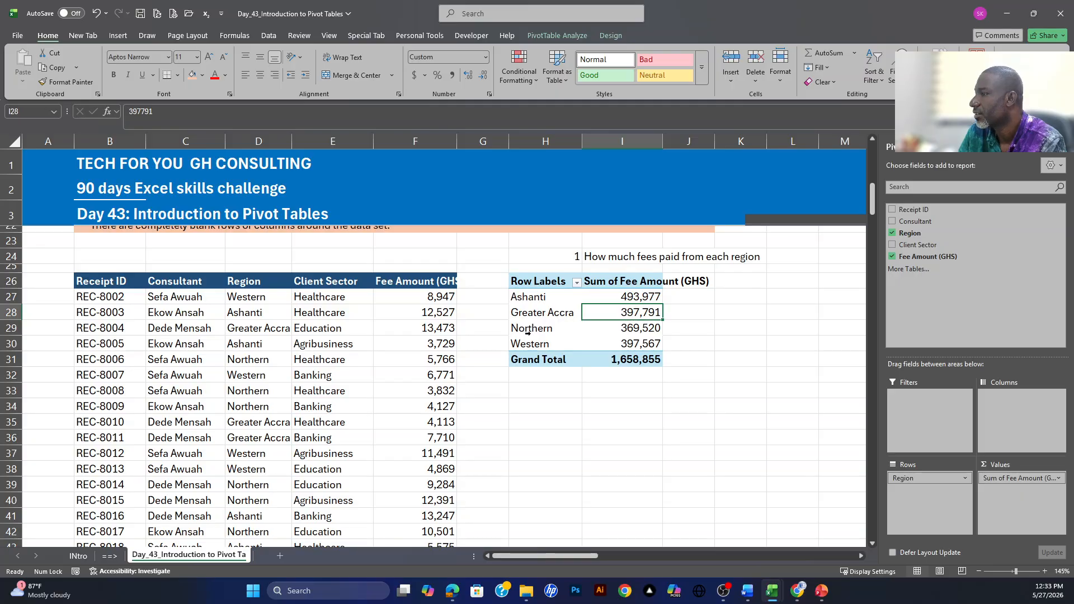
{"action": "left_click", "coordinate": [513, 329]}
{"action": "left_click", "coordinate": [633, 328]}
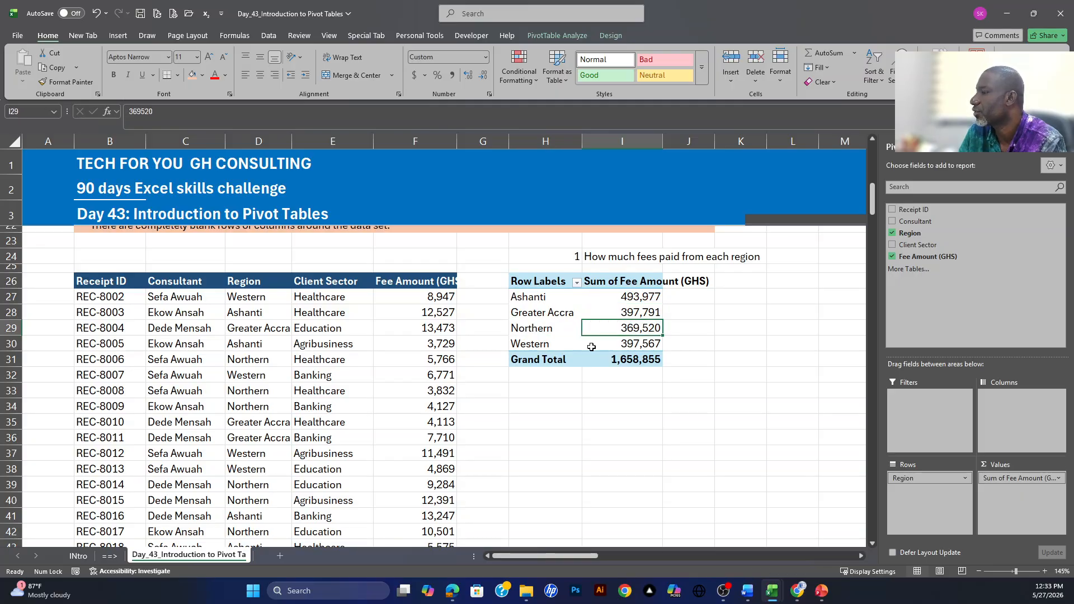
{"action": "left_click", "coordinate": [547, 345]}
{"action": "left_click", "coordinate": [632, 340]}
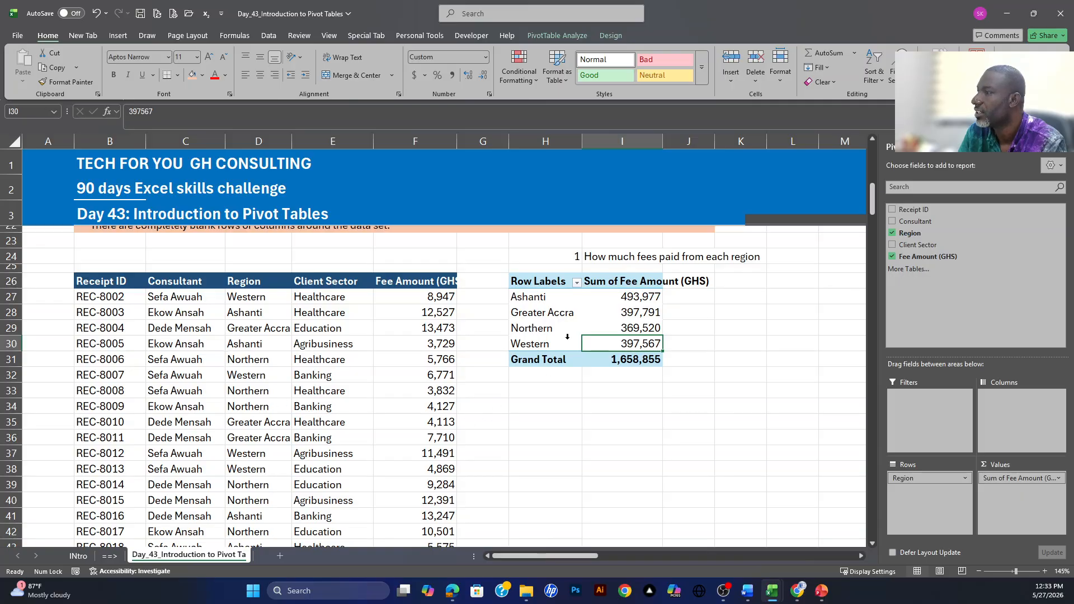
{"action": "left_click_drag", "start_coordinate": [579, 257], "coordinate": [590, 256]}
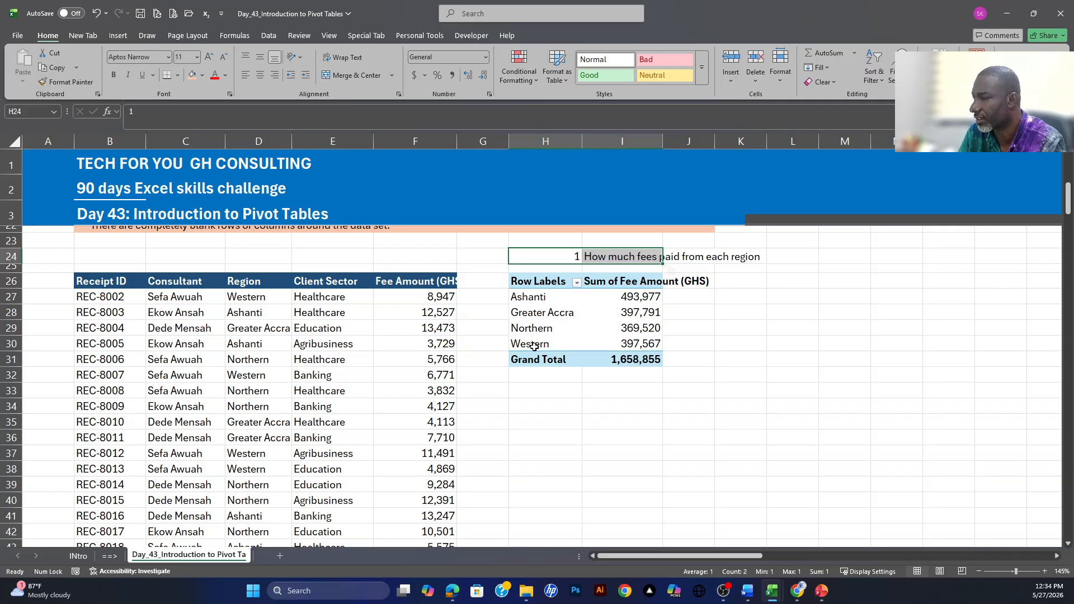
- Move question 2 and its number from row 50 up to row 34, below the regional fees PivotTable
{"action": "scroll", "coordinate": [546, 350], "scroll_direction": "down", "scroll_amount": 1}
{"action": "scroll", "coordinate": [541, 344], "scroll_direction": "up", "scroll_amount": 2}
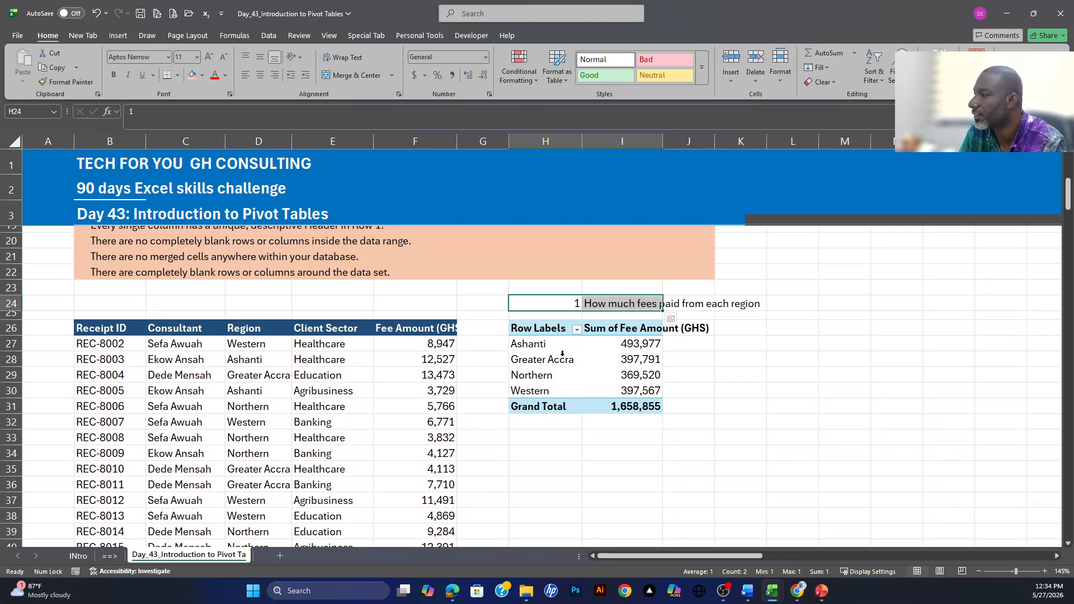
{"action": "scroll", "coordinate": [562, 353], "scroll_direction": "down", "scroll_amount": 6}
{"action": "left_click", "coordinate": [585, 422]}
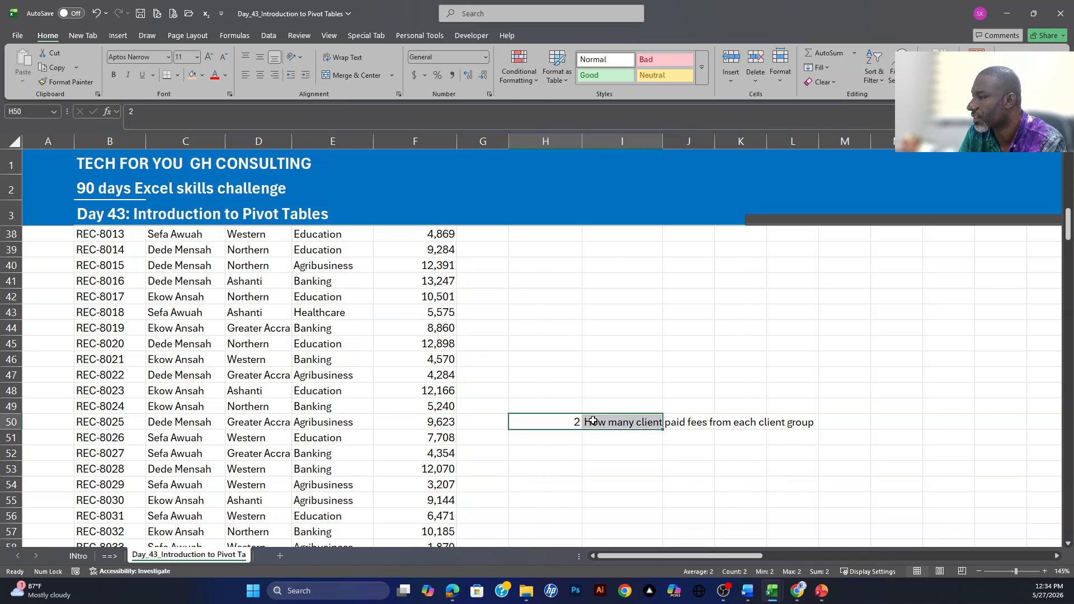
{"action": "left_click_drag", "start_coordinate": [592, 421], "coordinate": [565, 311]}
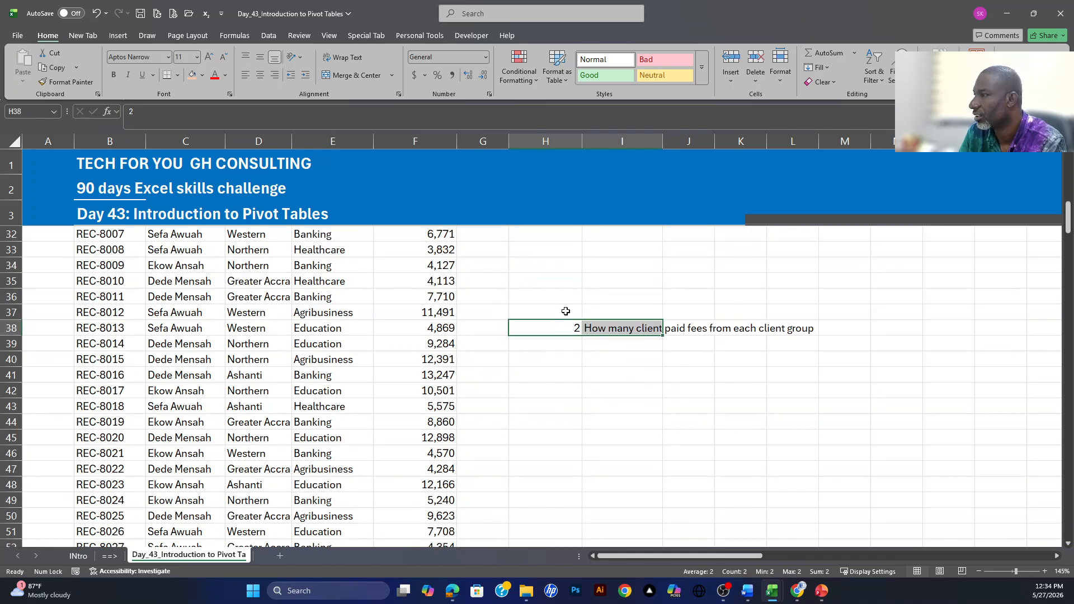
{"action": "scroll", "coordinate": [565, 311], "scroll_direction": "up", "scroll_amount": 2}
{"action": "left_click_drag", "start_coordinate": [591, 417], "coordinate": [600, 361]}
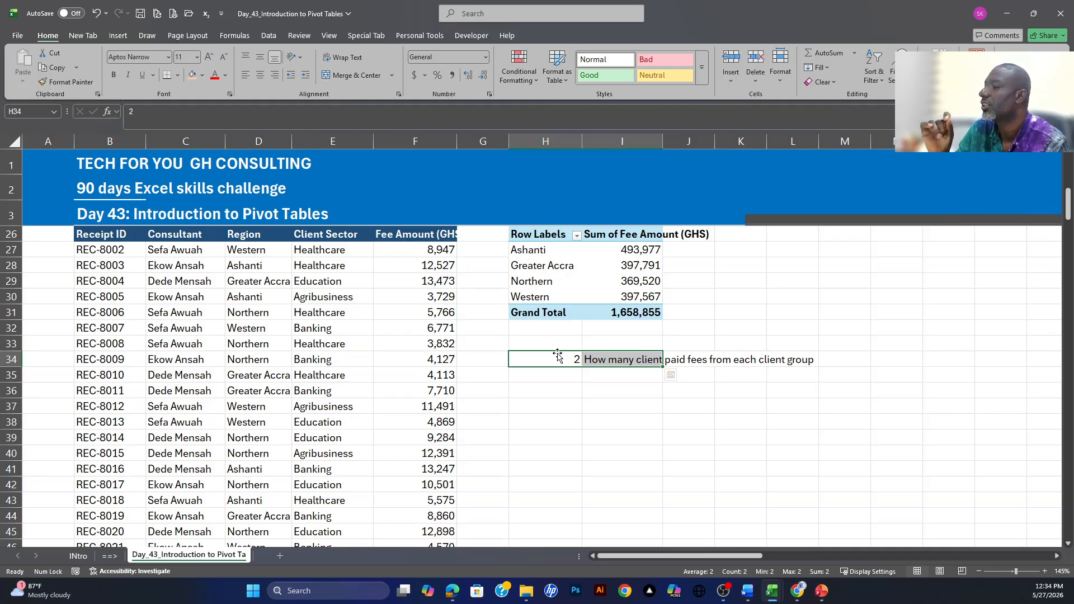
{"action": "left_click", "coordinate": [554, 386]}
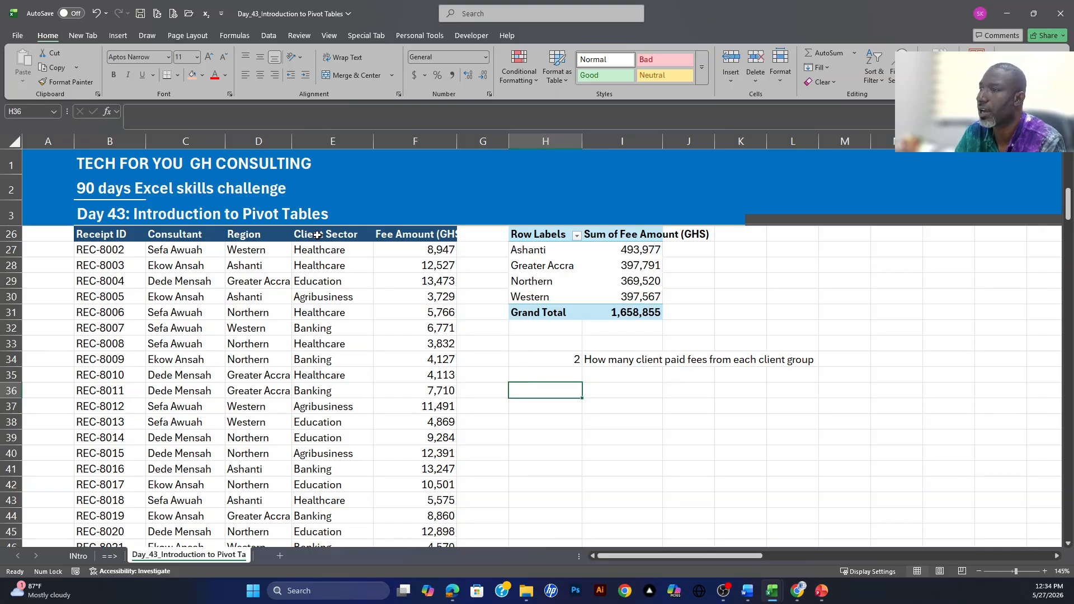
- Examine the Client Sector entries and their fee amounts in the first receipts records to relate them to question 2
{"action": "left_click_drag", "start_coordinate": [318, 232], "coordinate": [321, 330]}
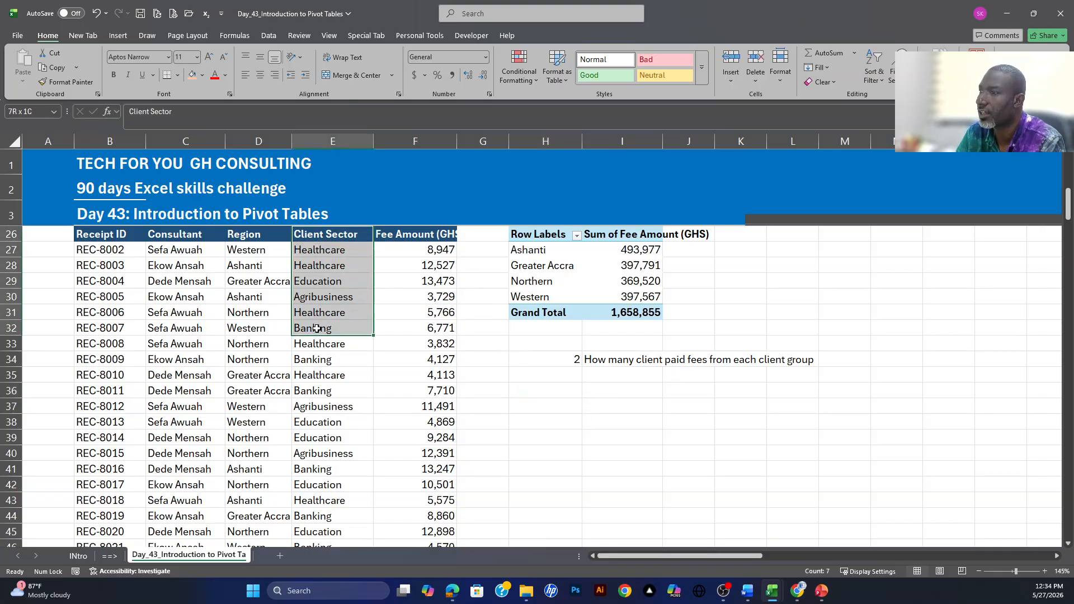
{"action": "left_click", "coordinate": [330, 281]}
{"action": "left_click", "coordinate": [326, 265]}
{"action": "left_click", "coordinate": [327, 250]}
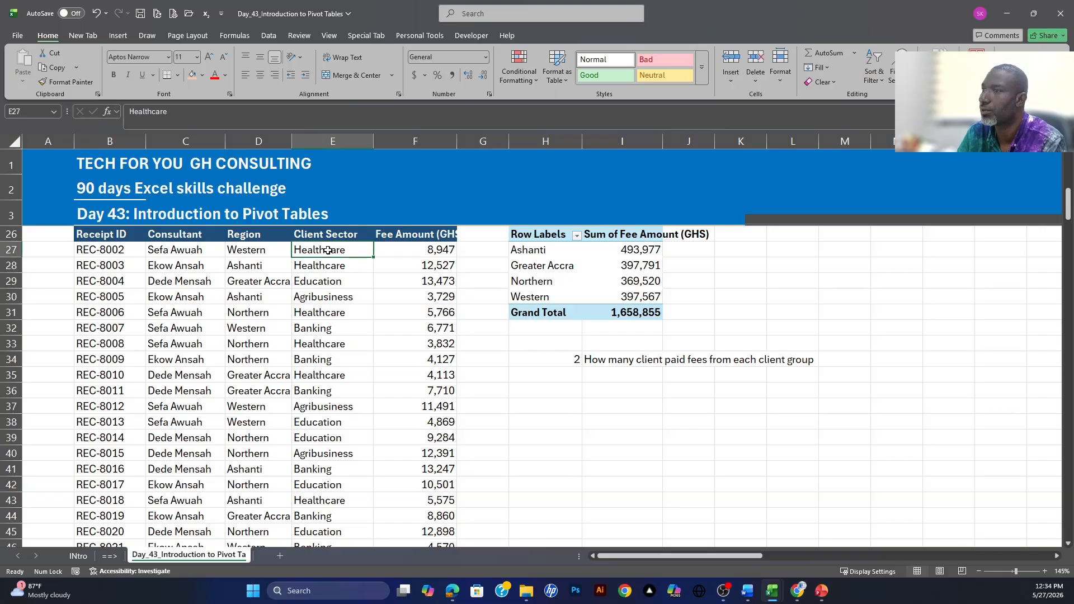
{"action": "left_click", "coordinate": [328, 280]}
{"action": "left_click", "coordinate": [433, 250]}
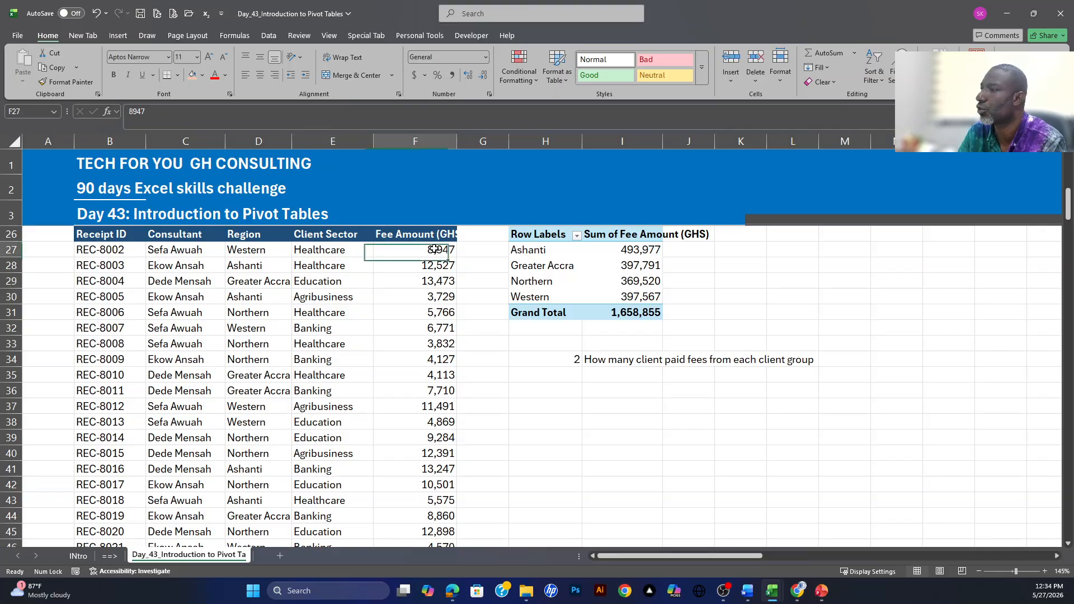
{"action": "left_click", "coordinate": [435, 283]}
{"action": "left_click", "coordinate": [430, 329]}
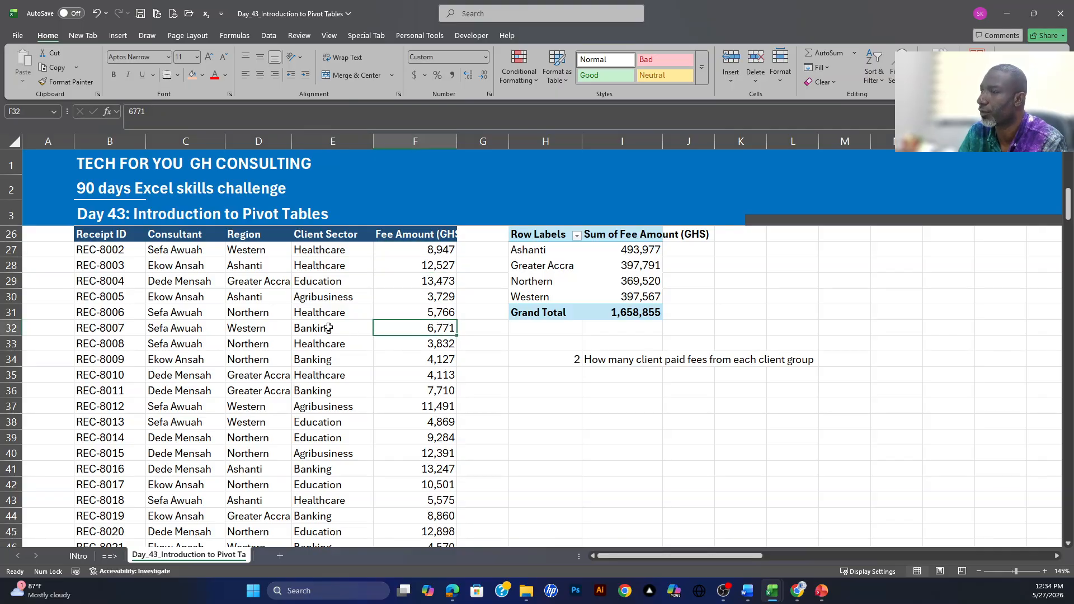
{"action": "left_click", "coordinate": [329, 297]}
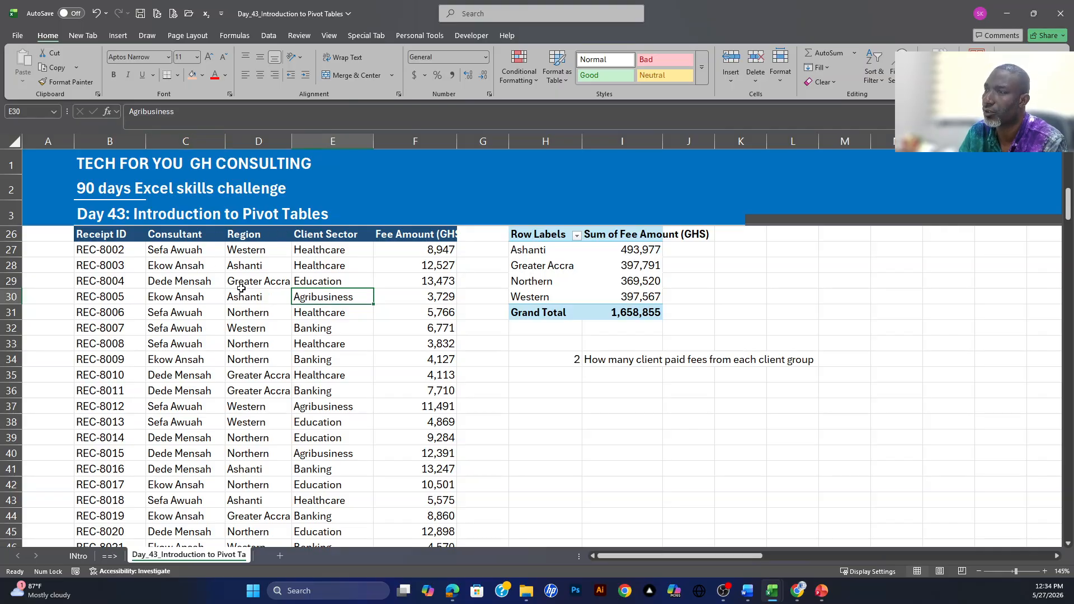
- Insert a second PivotTable from the receipts range B26:F237, placing it on the existing worksheet at H35
{"action": "scroll", "coordinate": [241, 288], "scroll_direction": "up", "scroll_amount": 3}
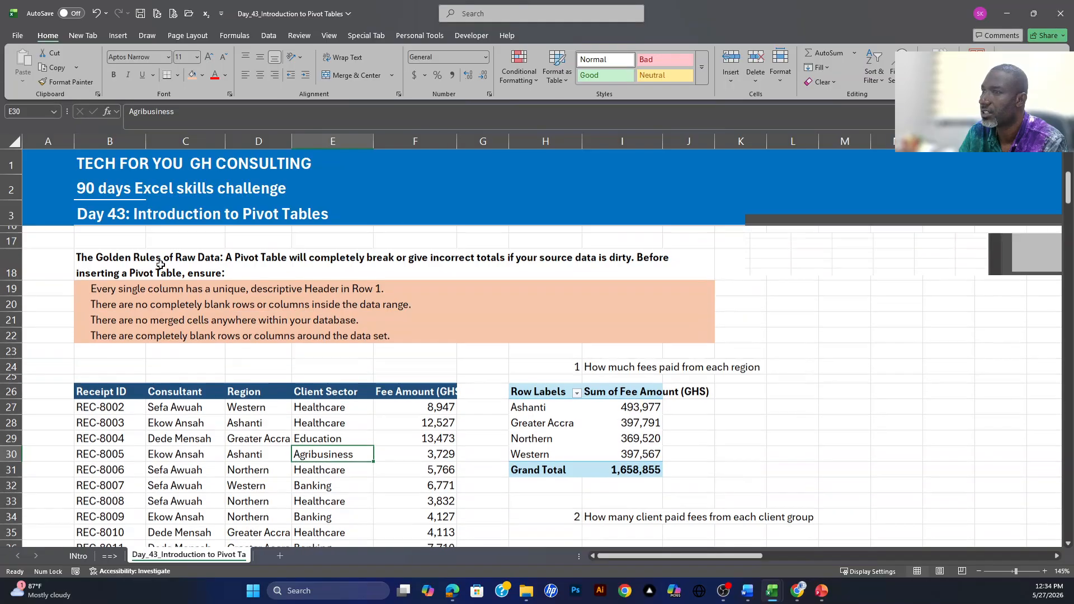
{"action": "scroll", "coordinate": [160, 291], "scroll_direction": "down", "scroll_amount": 2}
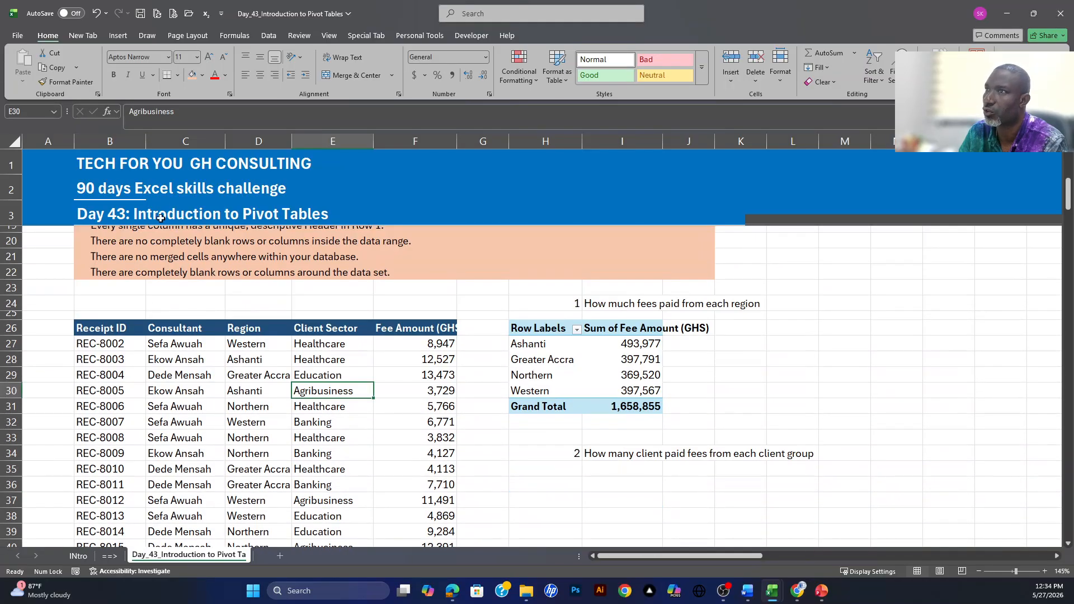
{"action": "left_click", "coordinate": [118, 36]}
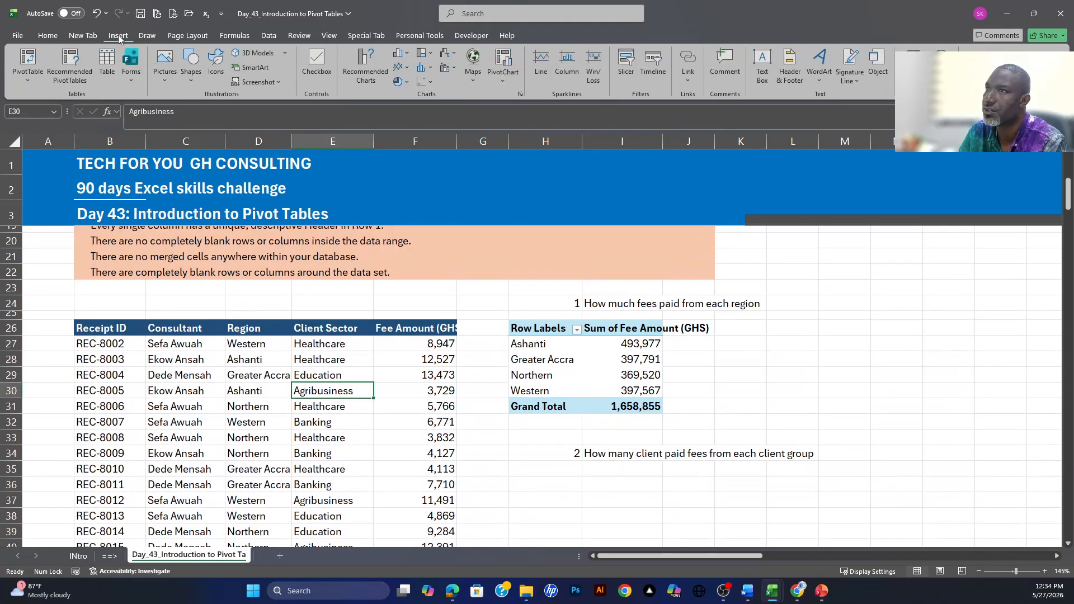
{"action": "left_click", "coordinate": [28, 83]}
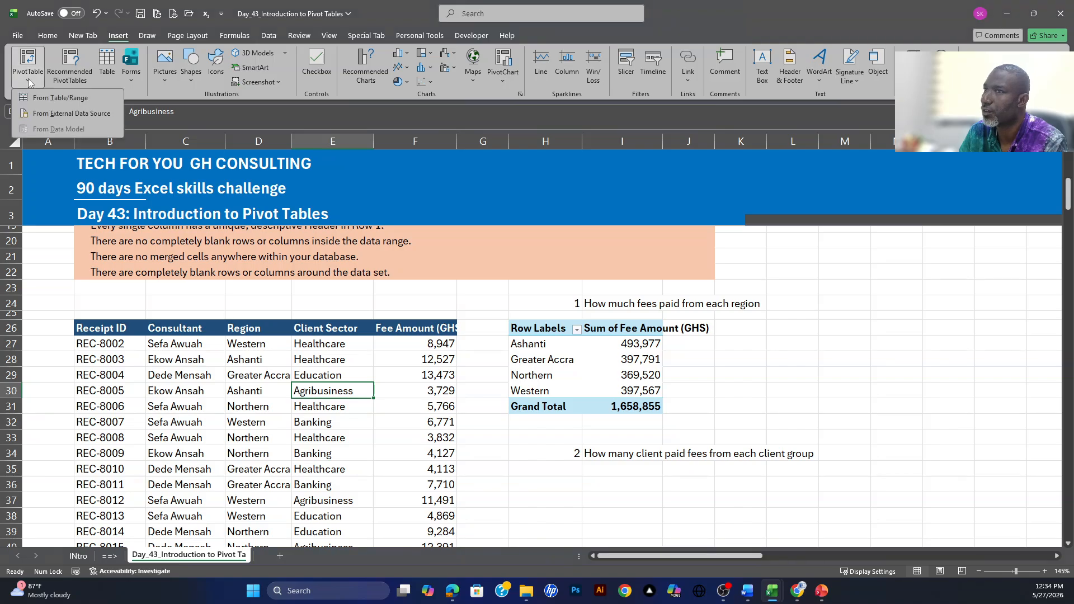
{"action": "left_click", "coordinate": [60, 100]}
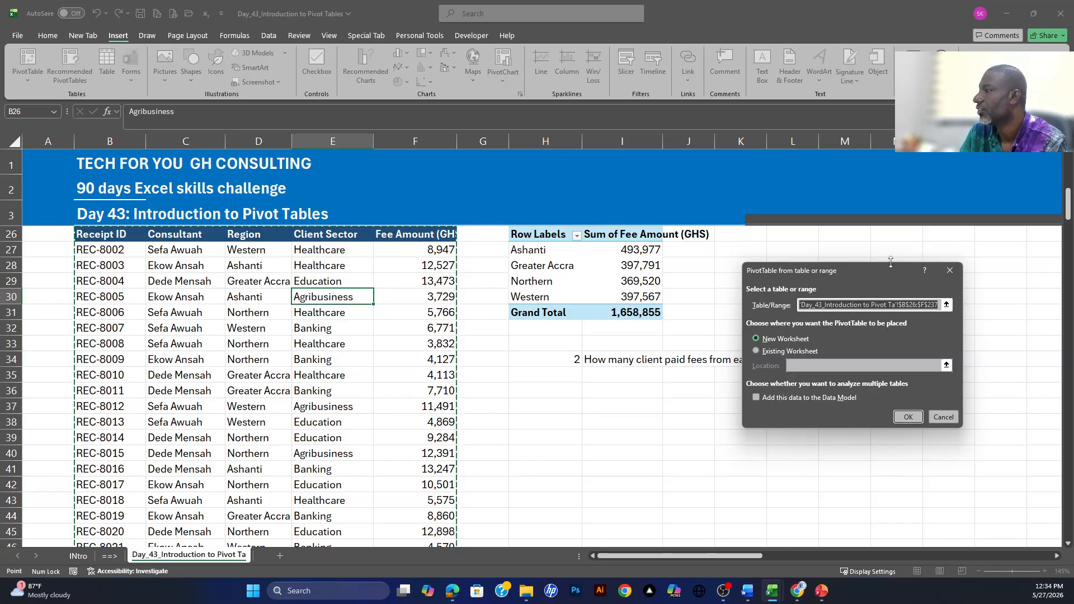
{"action": "left_click", "coordinate": [950, 271]}
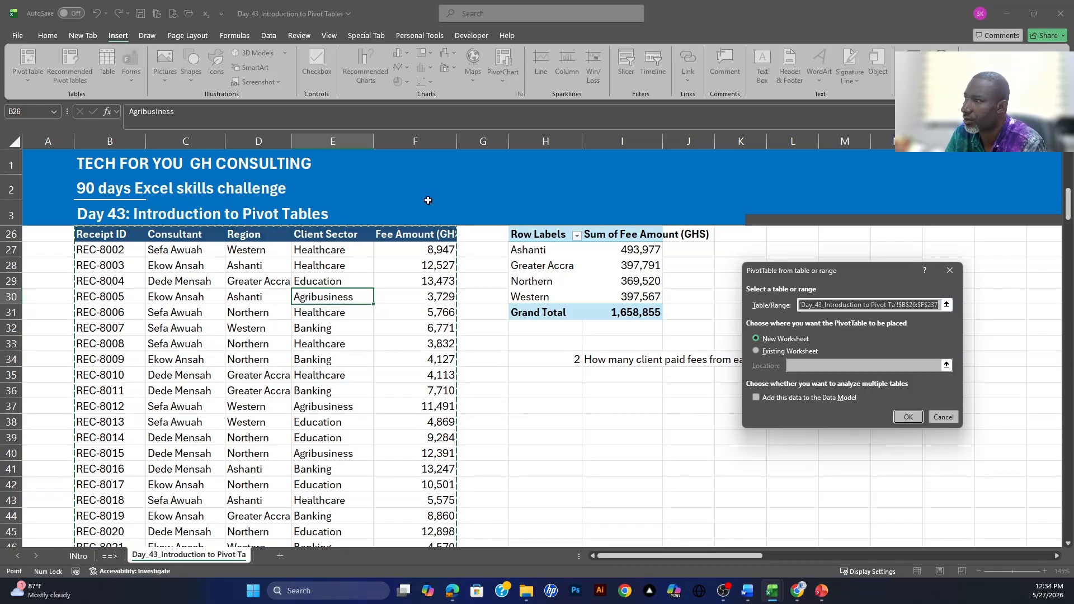
{"action": "left_click", "coordinate": [756, 351]}
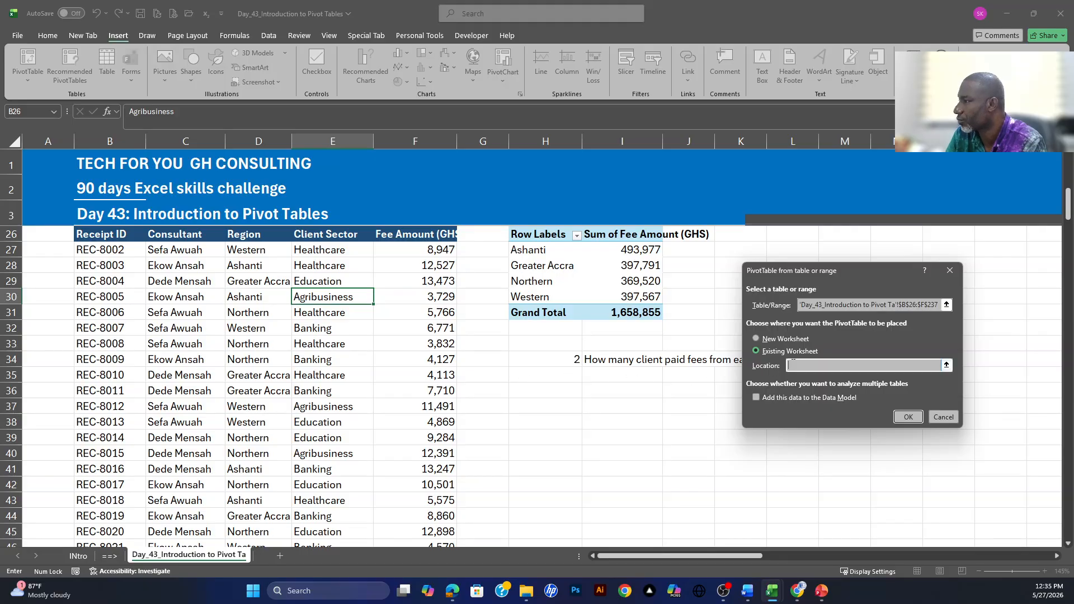
{"action": "left_click", "coordinate": [530, 374]}
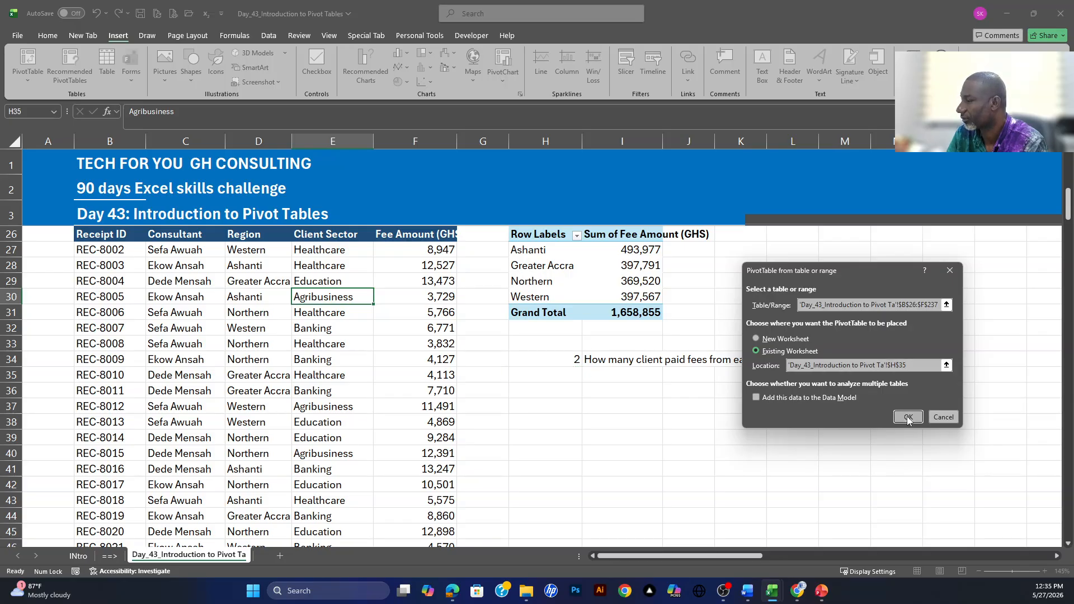
{"action": "left_click", "coordinate": [907, 417]}
{"action": "scroll", "coordinate": [631, 372], "scroll_direction": "down", "scroll_amount": 5}
{"action": "scroll", "coordinate": [587, 348], "scroll_direction": "up", "scroll_amount": 3}
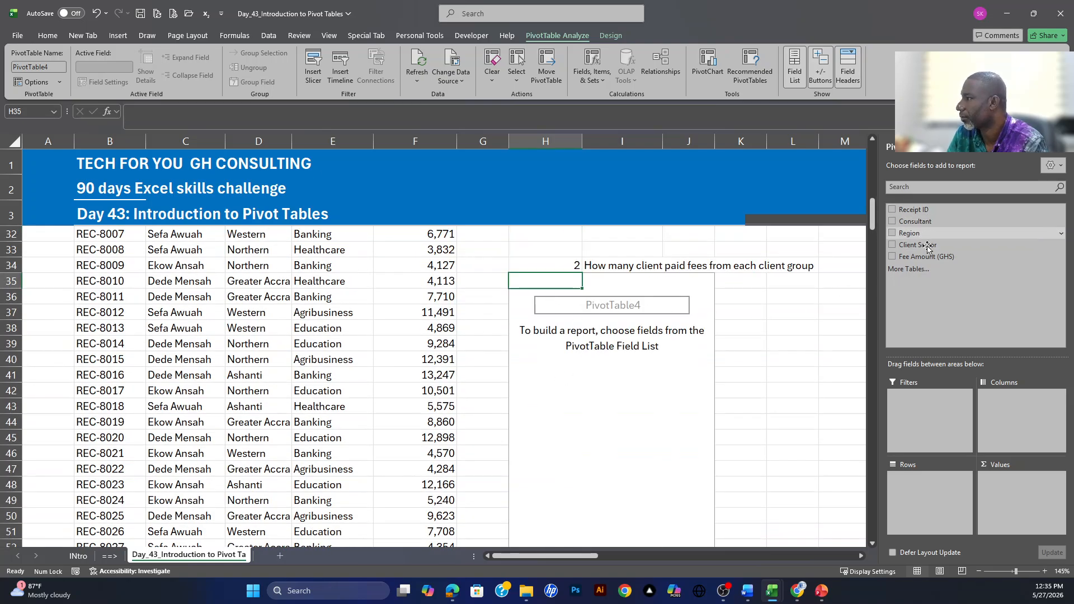
{"action": "scroll", "coordinate": [582, 307], "scroll_direction": "up", "scroll_amount": 1}
{"action": "scroll", "coordinate": [358, 272], "scroll_direction": "up", "scroll_amount": 3}
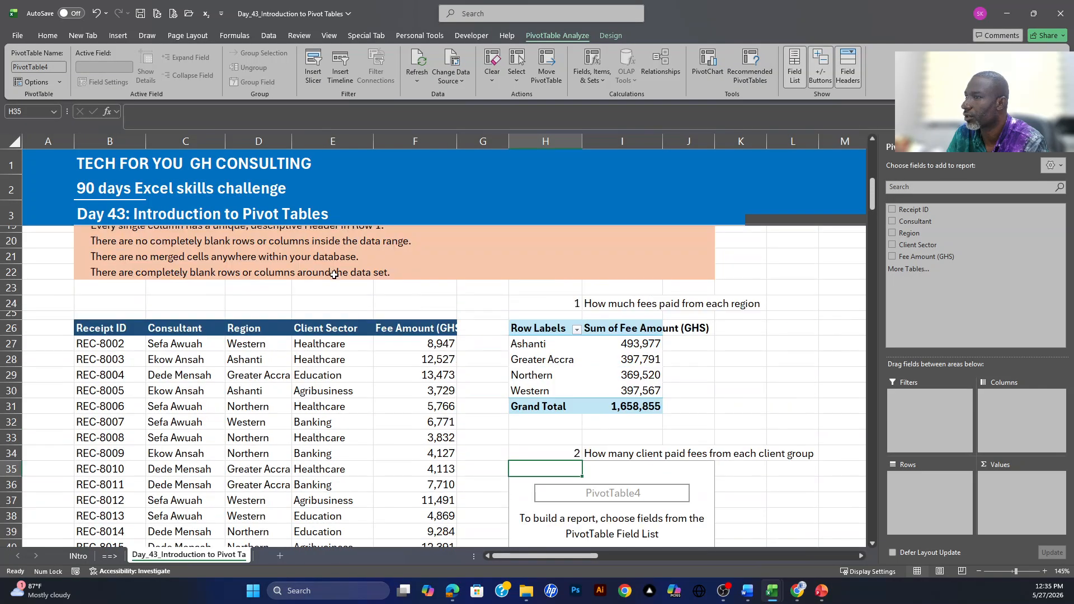
{"action": "scroll", "coordinate": [363, 339], "scroll_direction": "down", "scroll_amount": 1}
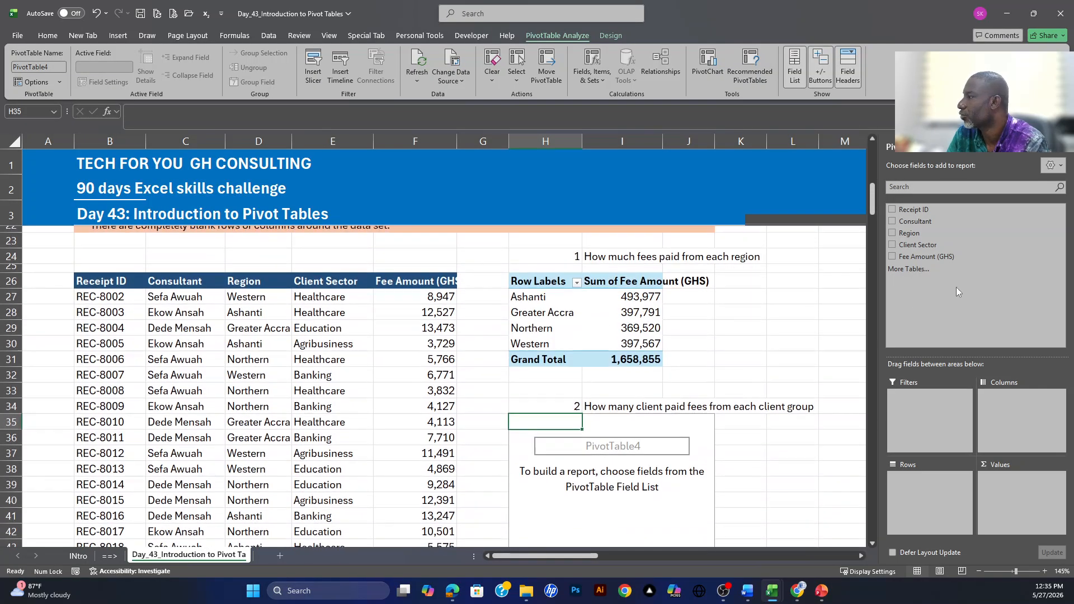
- Set up the second PivotTable with Client Sector as the row field and a count of Client Sector as the values
{"action": "left_click_drag", "start_coordinate": [926, 246], "coordinate": [923, 485]}
{"action": "scroll", "coordinate": [606, 401], "scroll_direction": "down", "scroll_amount": 1}
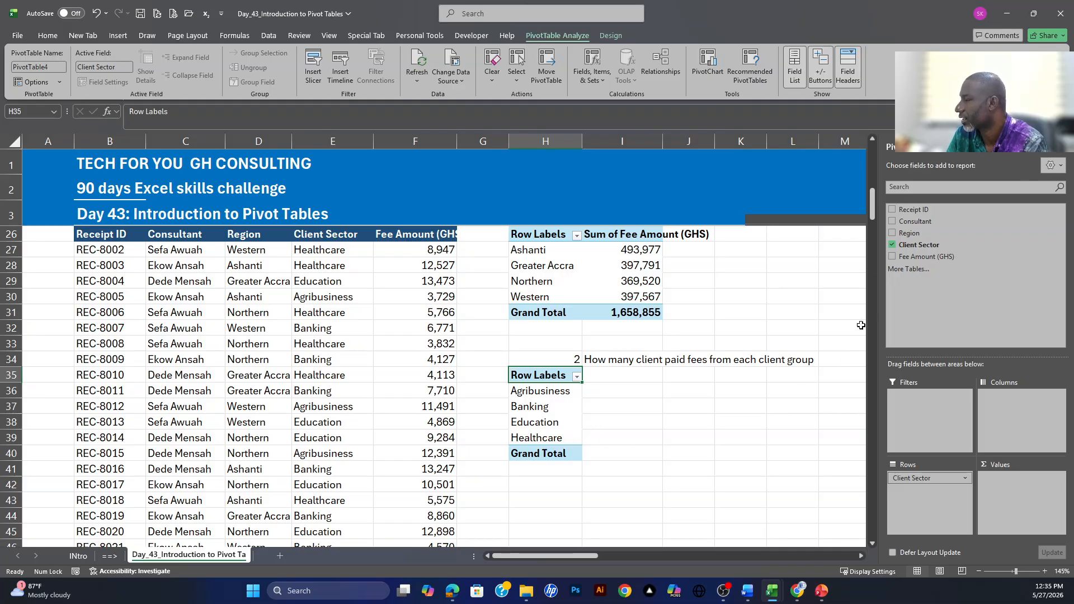
{"action": "left_click_drag", "start_coordinate": [916, 246], "coordinate": [989, 394]}
{"action": "left_click_drag", "start_coordinate": [1018, 486], "coordinate": [1019, 484]}
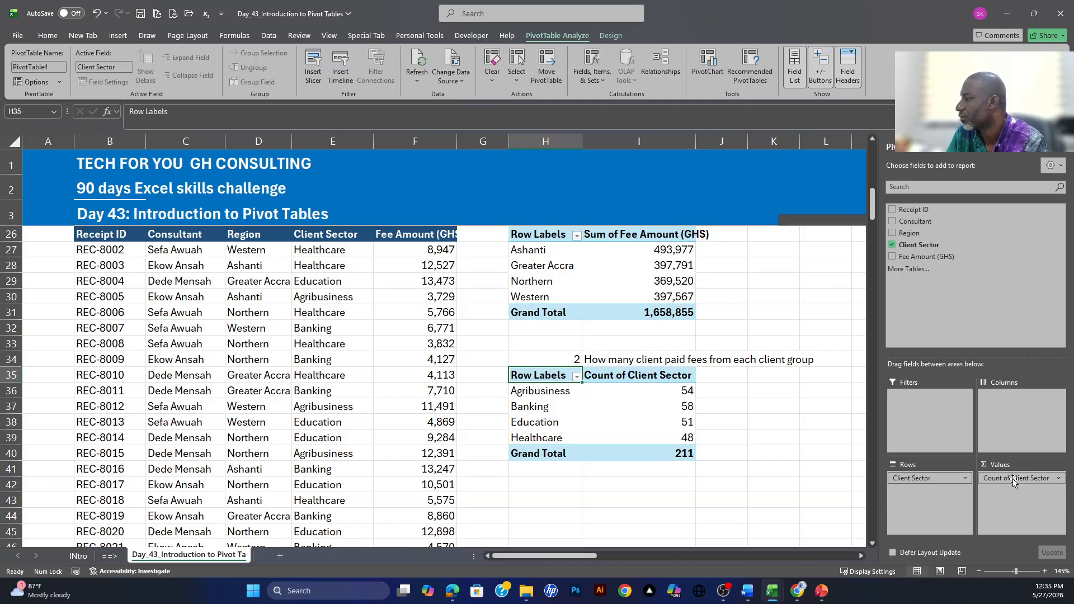
- Replace the Client Sector value field with Fee Amount (GHS) in the second PivotTable and summarize it by Count
{"action": "mouse_move", "coordinate": [1014, 482]}
{"action": "left_mouse_down"}
{"action": "mouse_move", "coordinate": [934, 291]}
{"action": "mouse_move", "coordinate": [992, 410]}
{"action": "mouse_move", "coordinate": [1009, 486]}
{"action": "left_mouse_up"}
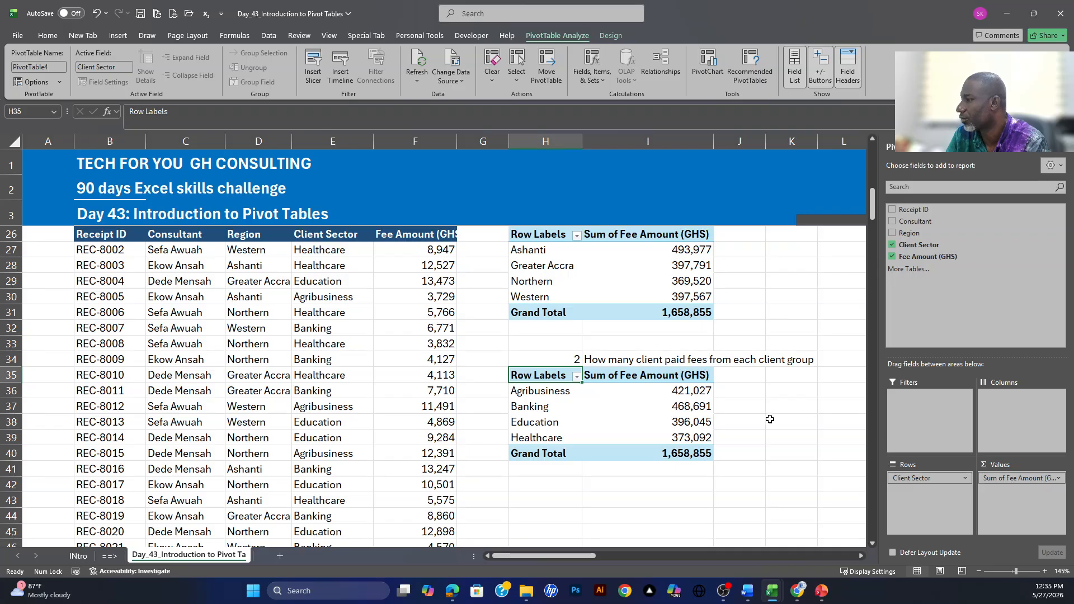
{"action": "right_click", "coordinate": [679, 391]}
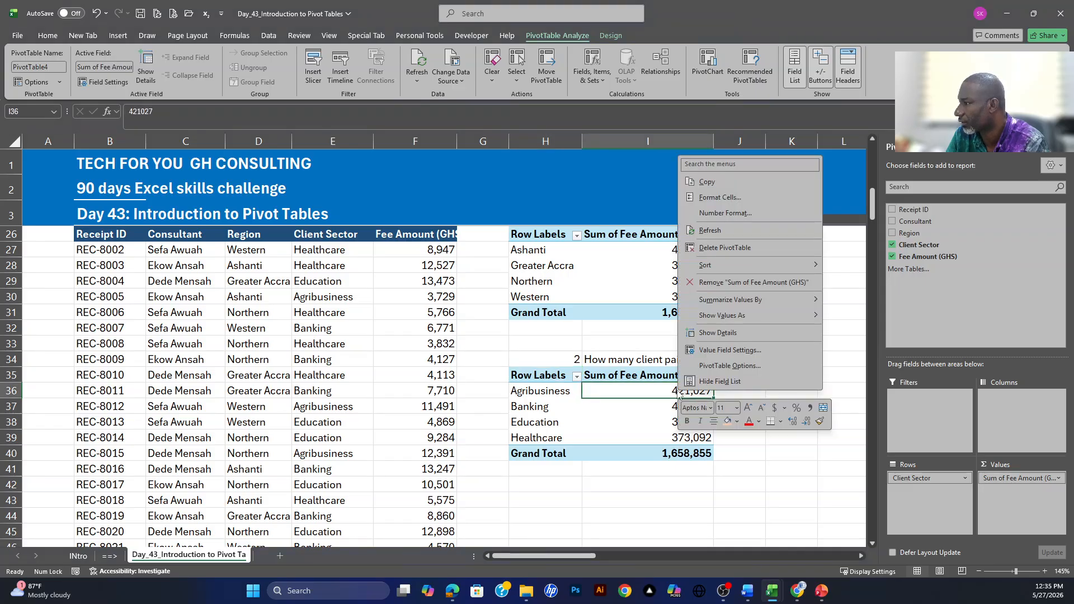
{"action": "mouse_move", "coordinate": [742, 305]}
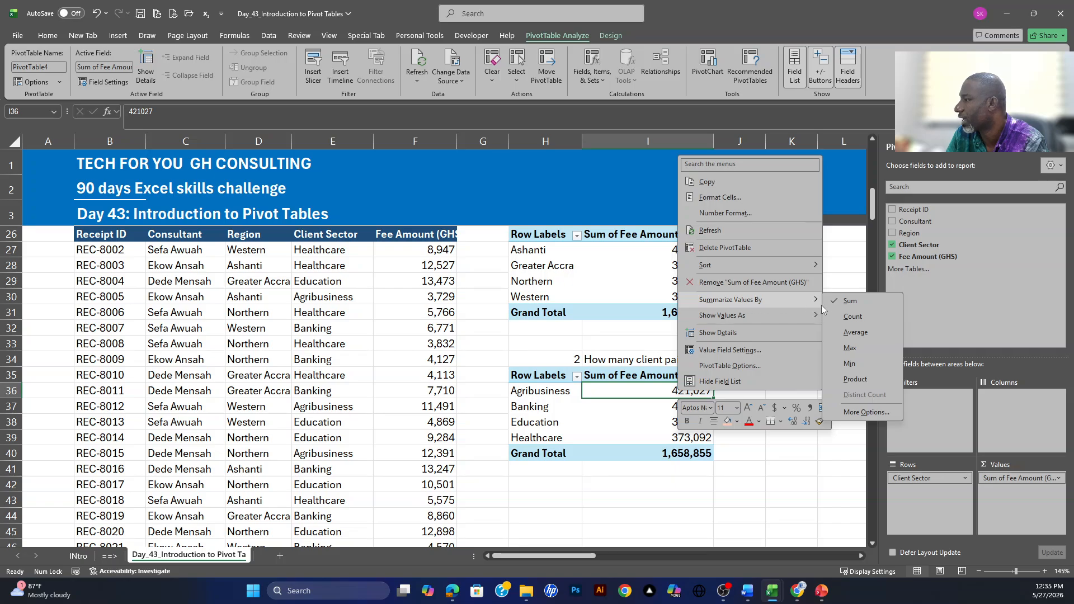
{"action": "left_click", "coordinate": [851, 316]}
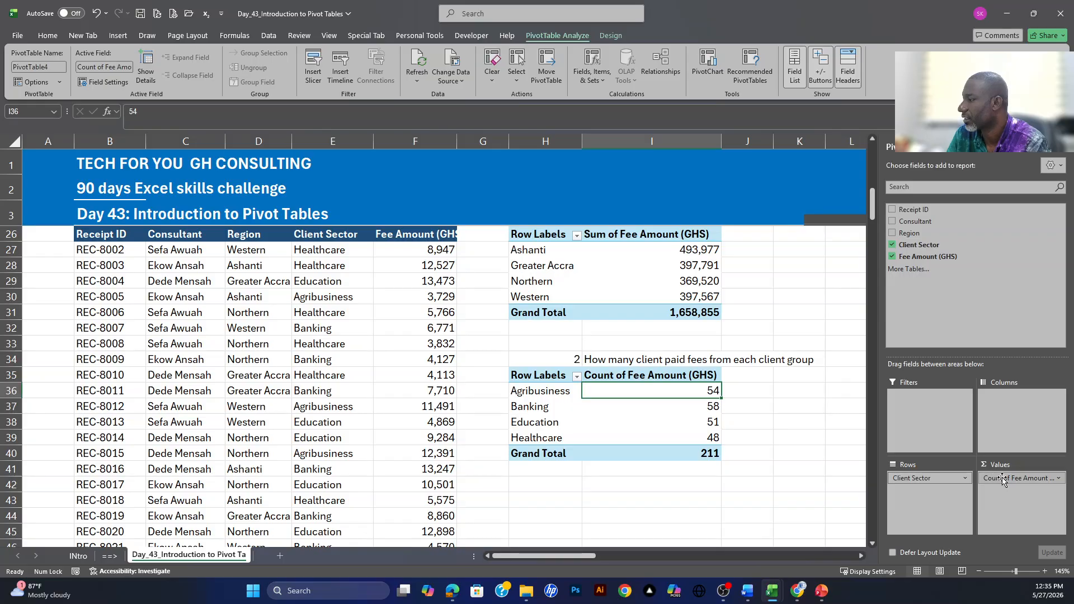
- Remove the Fee Amount (GHS) value field from the second PivotTable and use the count of Client Sector instead
{"action": "left_click_drag", "start_coordinate": [1002, 479], "coordinate": [951, 313]}
{"action": "left_click_drag", "start_coordinate": [919, 244], "coordinate": [1018, 486]}
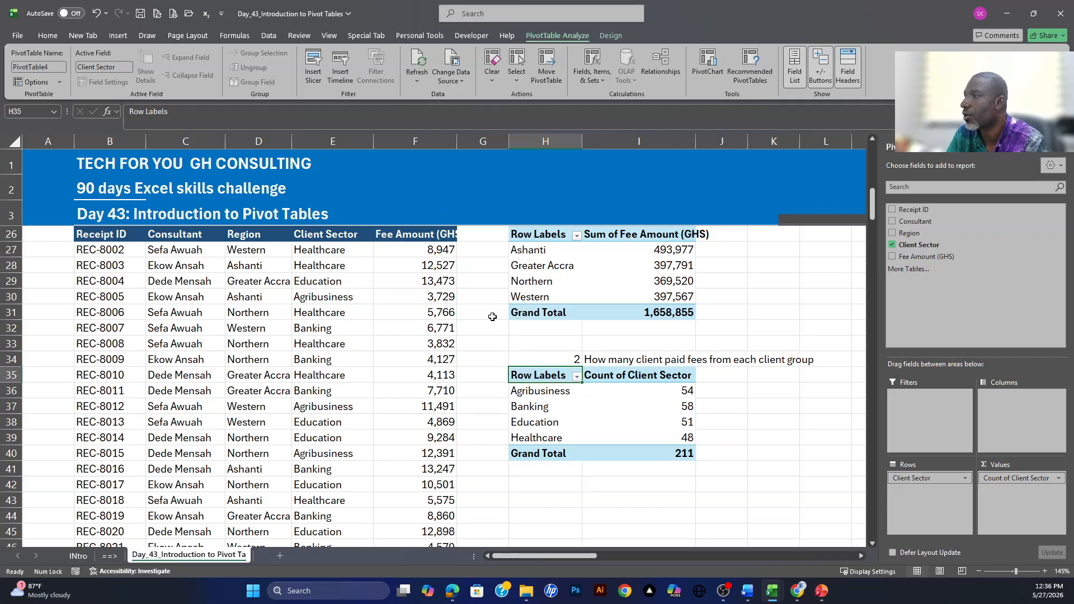
{"action": "scroll", "coordinate": [539, 285], "scroll_direction": "up", "scroll_amount": 1}
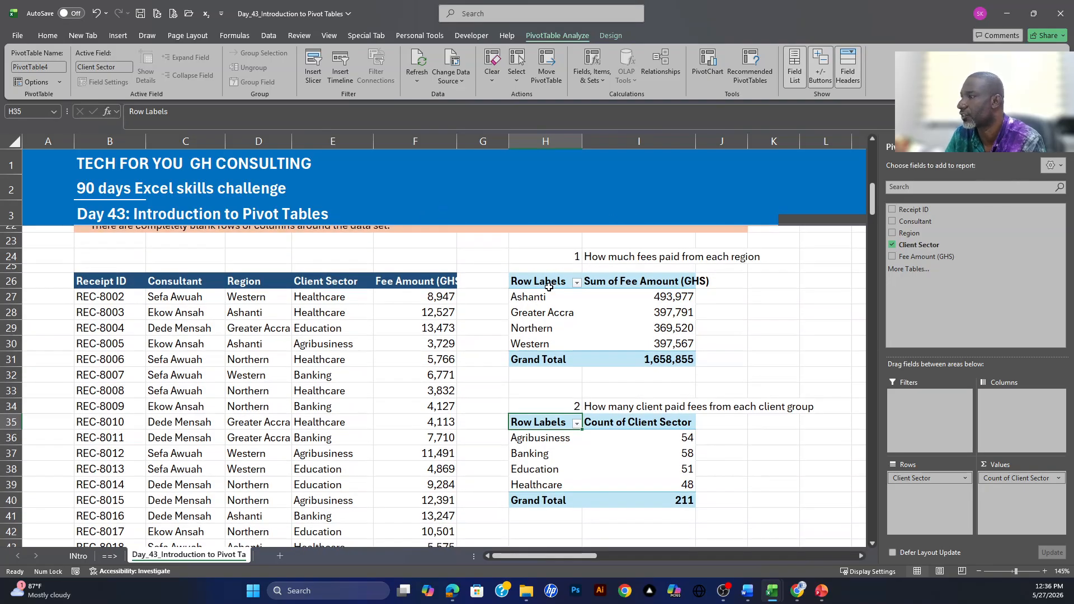
{"action": "scroll", "coordinate": [543, 286], "scroll_direction": "down", "scroll_amount": 1}
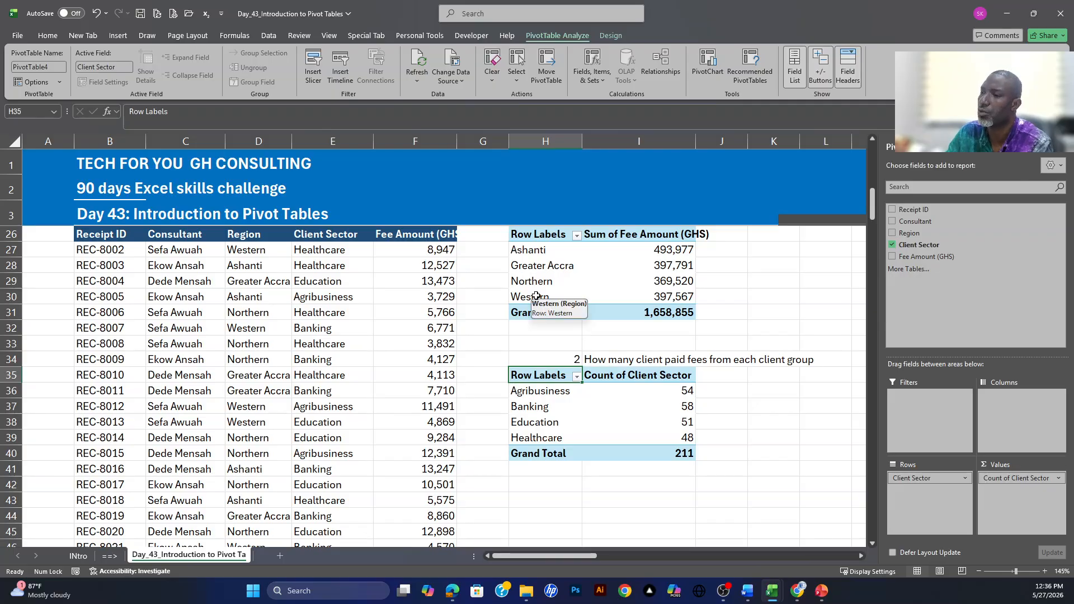